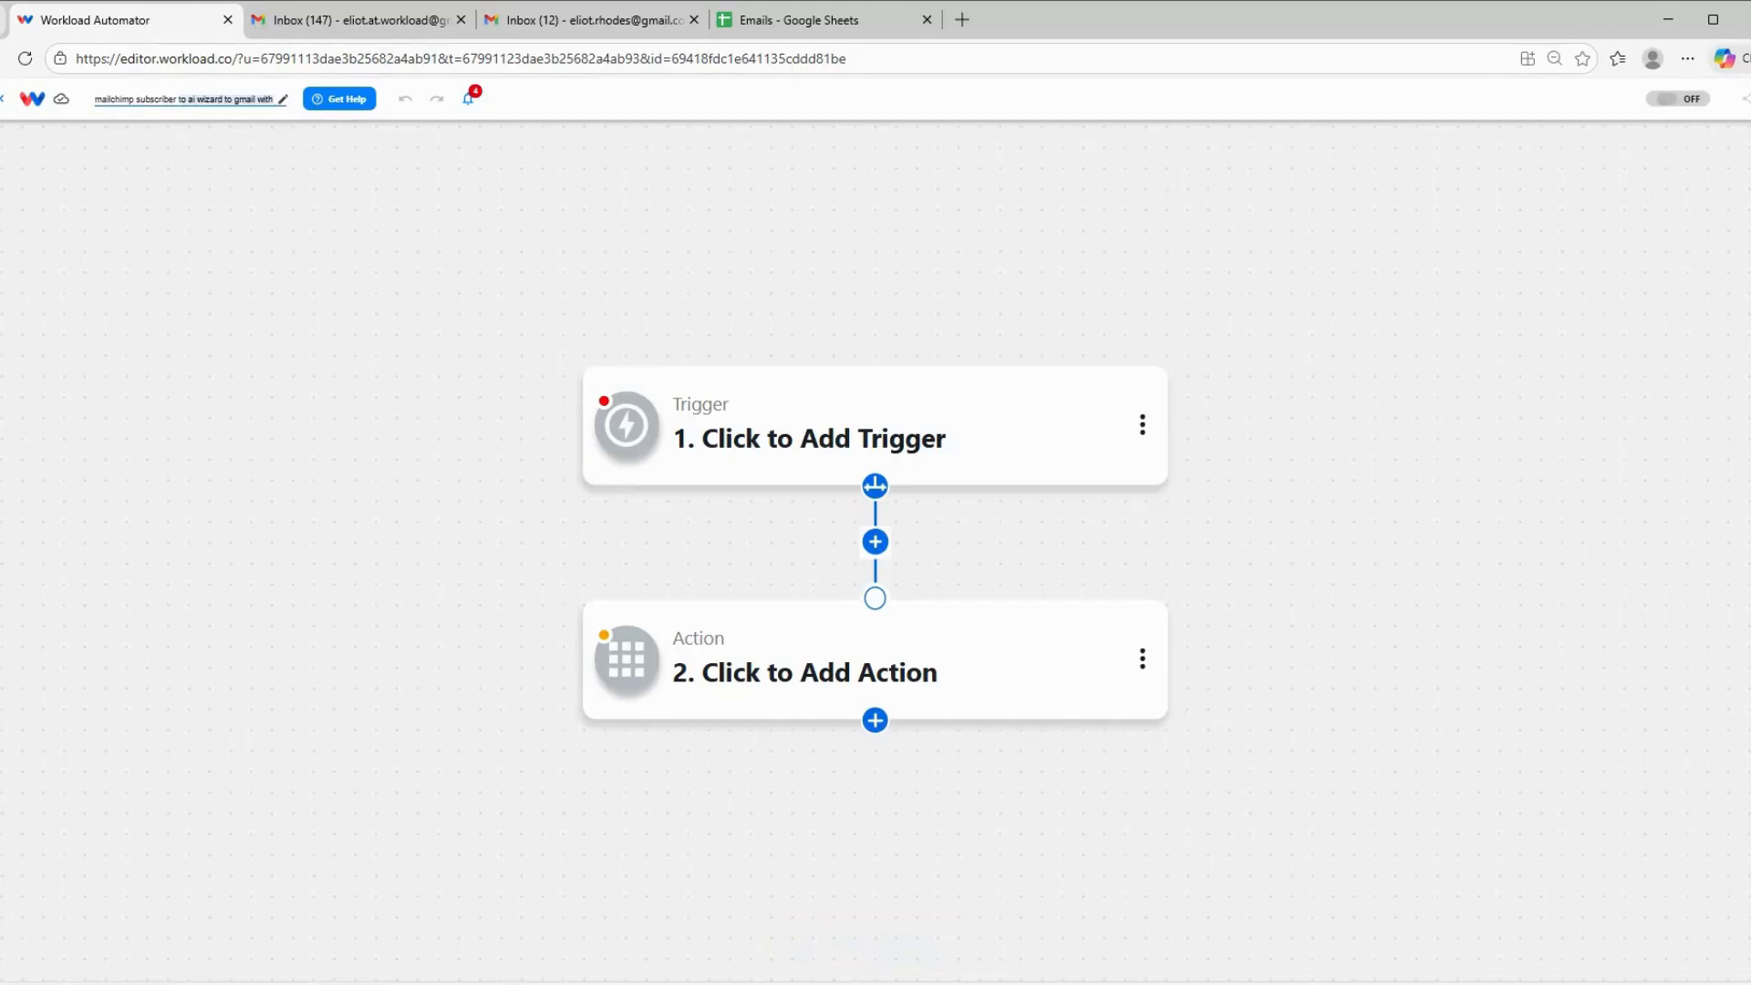
- Rename the workflow as "mailchimp subscriber to ai wizard to gmail"
text(ai gmail)
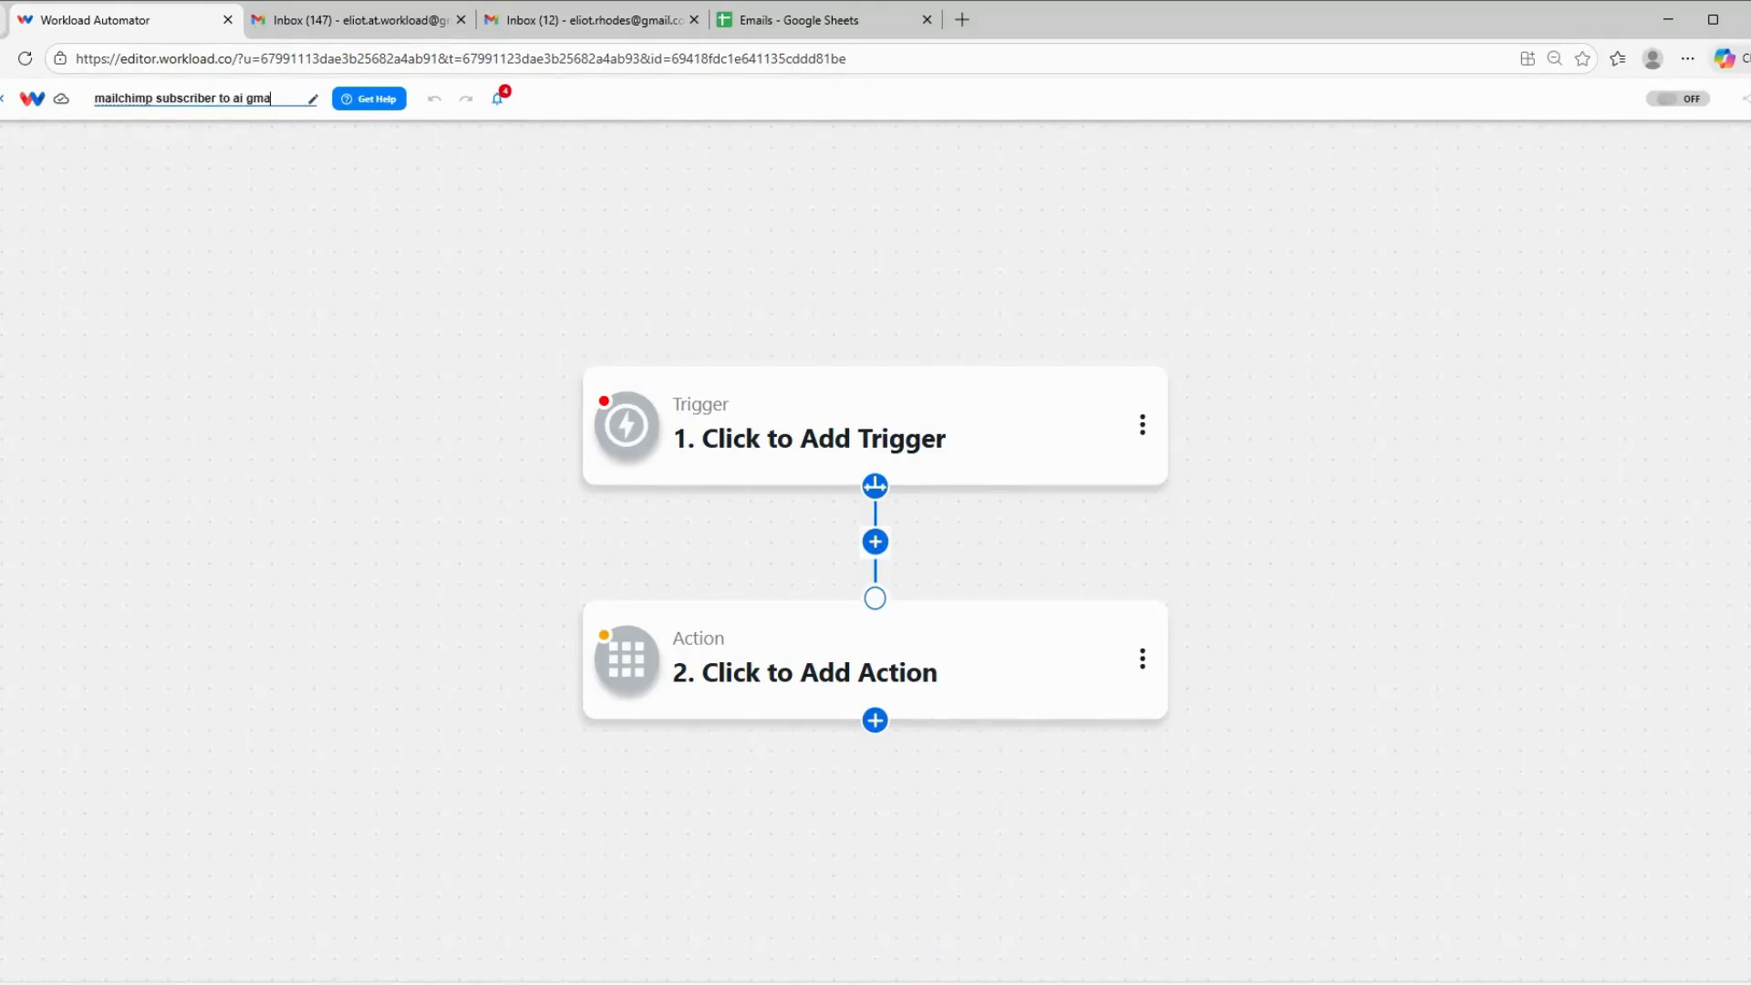
key(BackSpace)
key(BackSpace)
key(BackSpace)
key(BackSpace)
key(BackSpace)
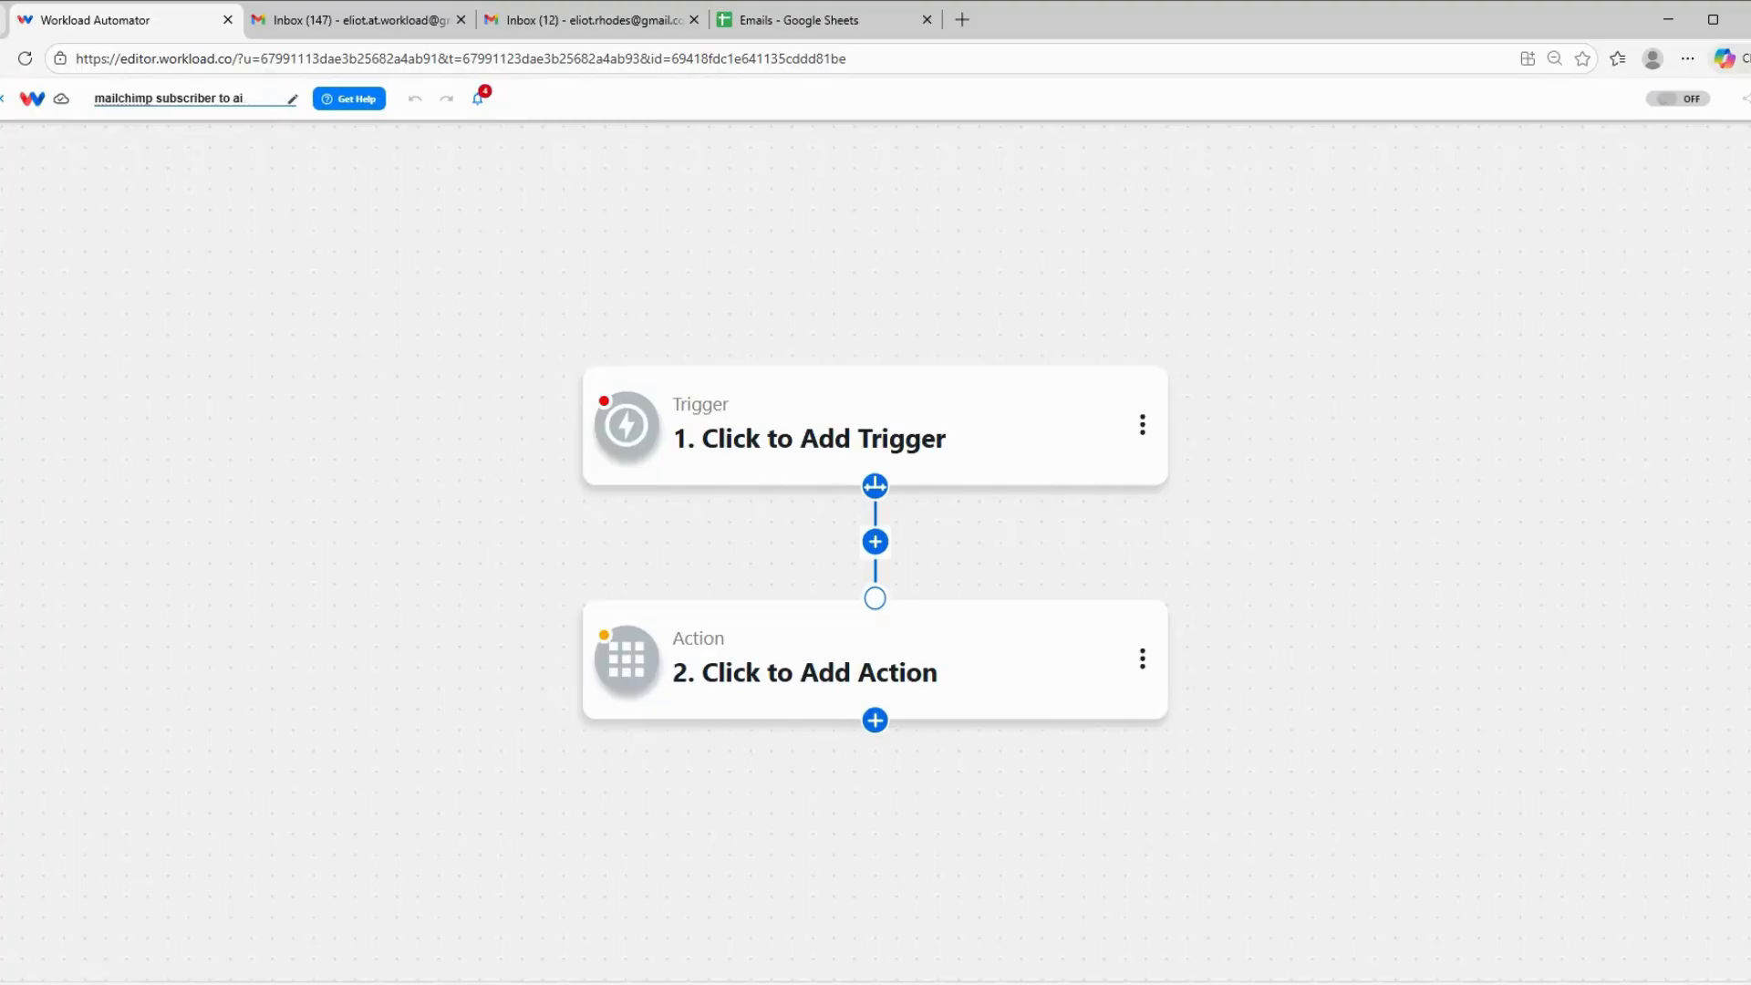
text(wizard to gmail with attachment)
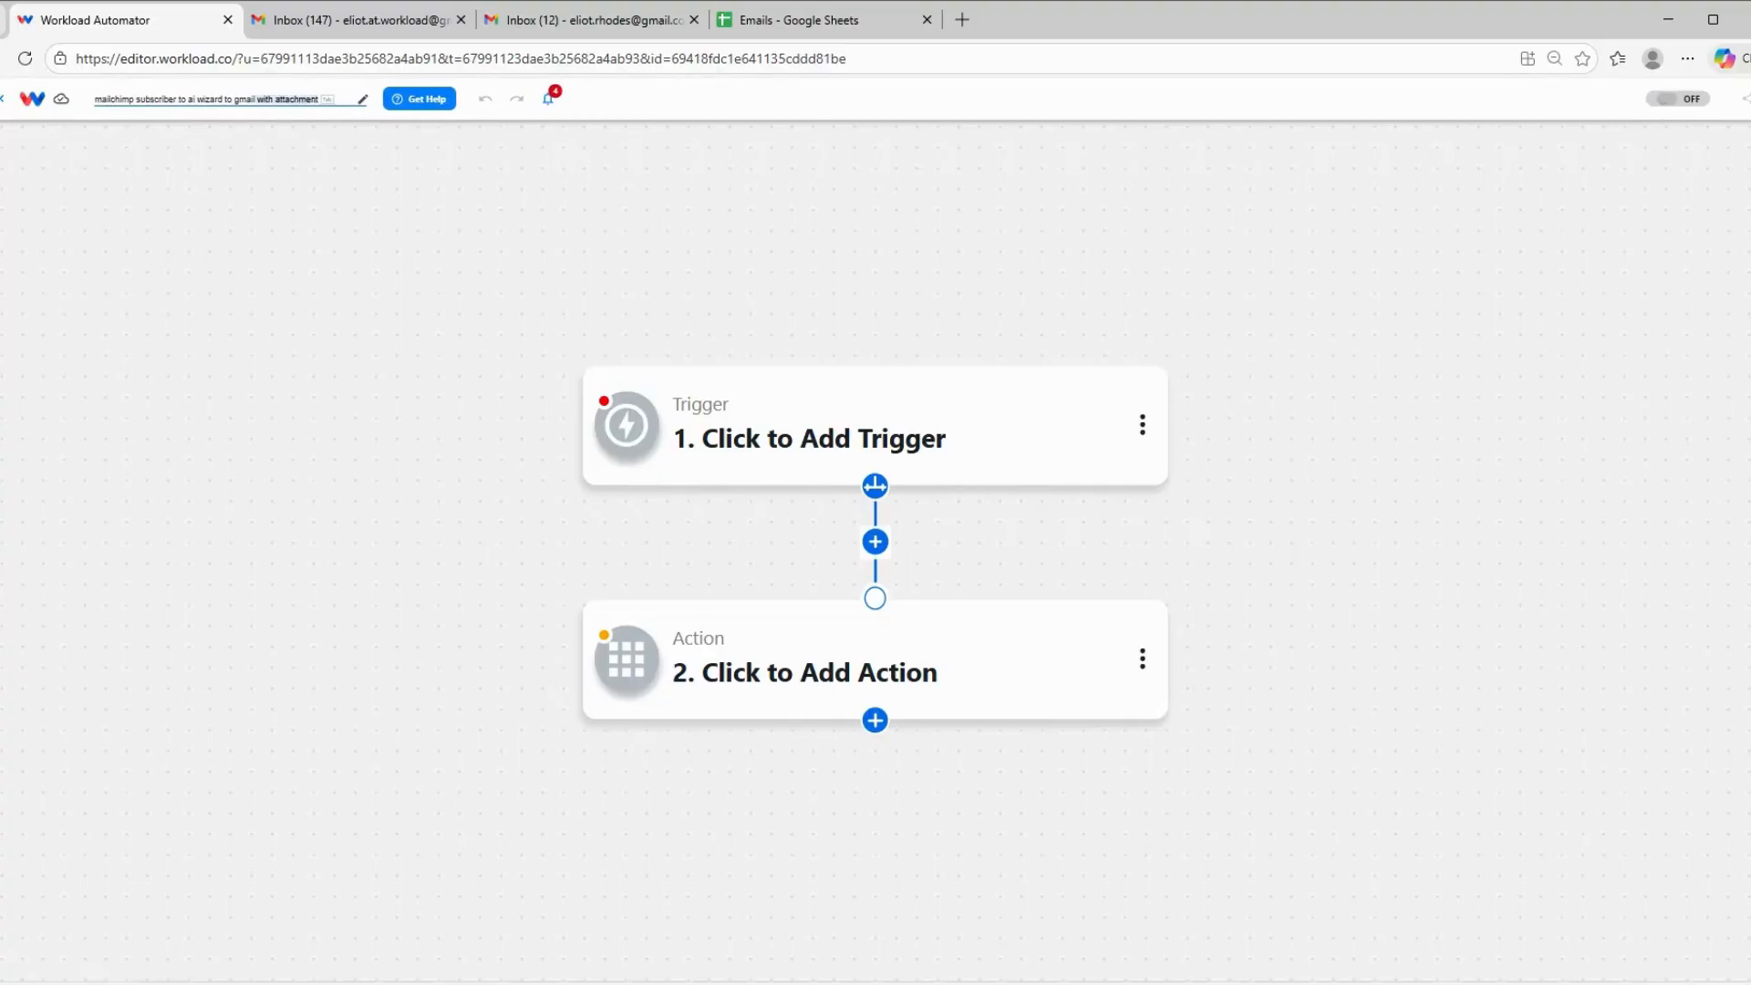
key(Return)
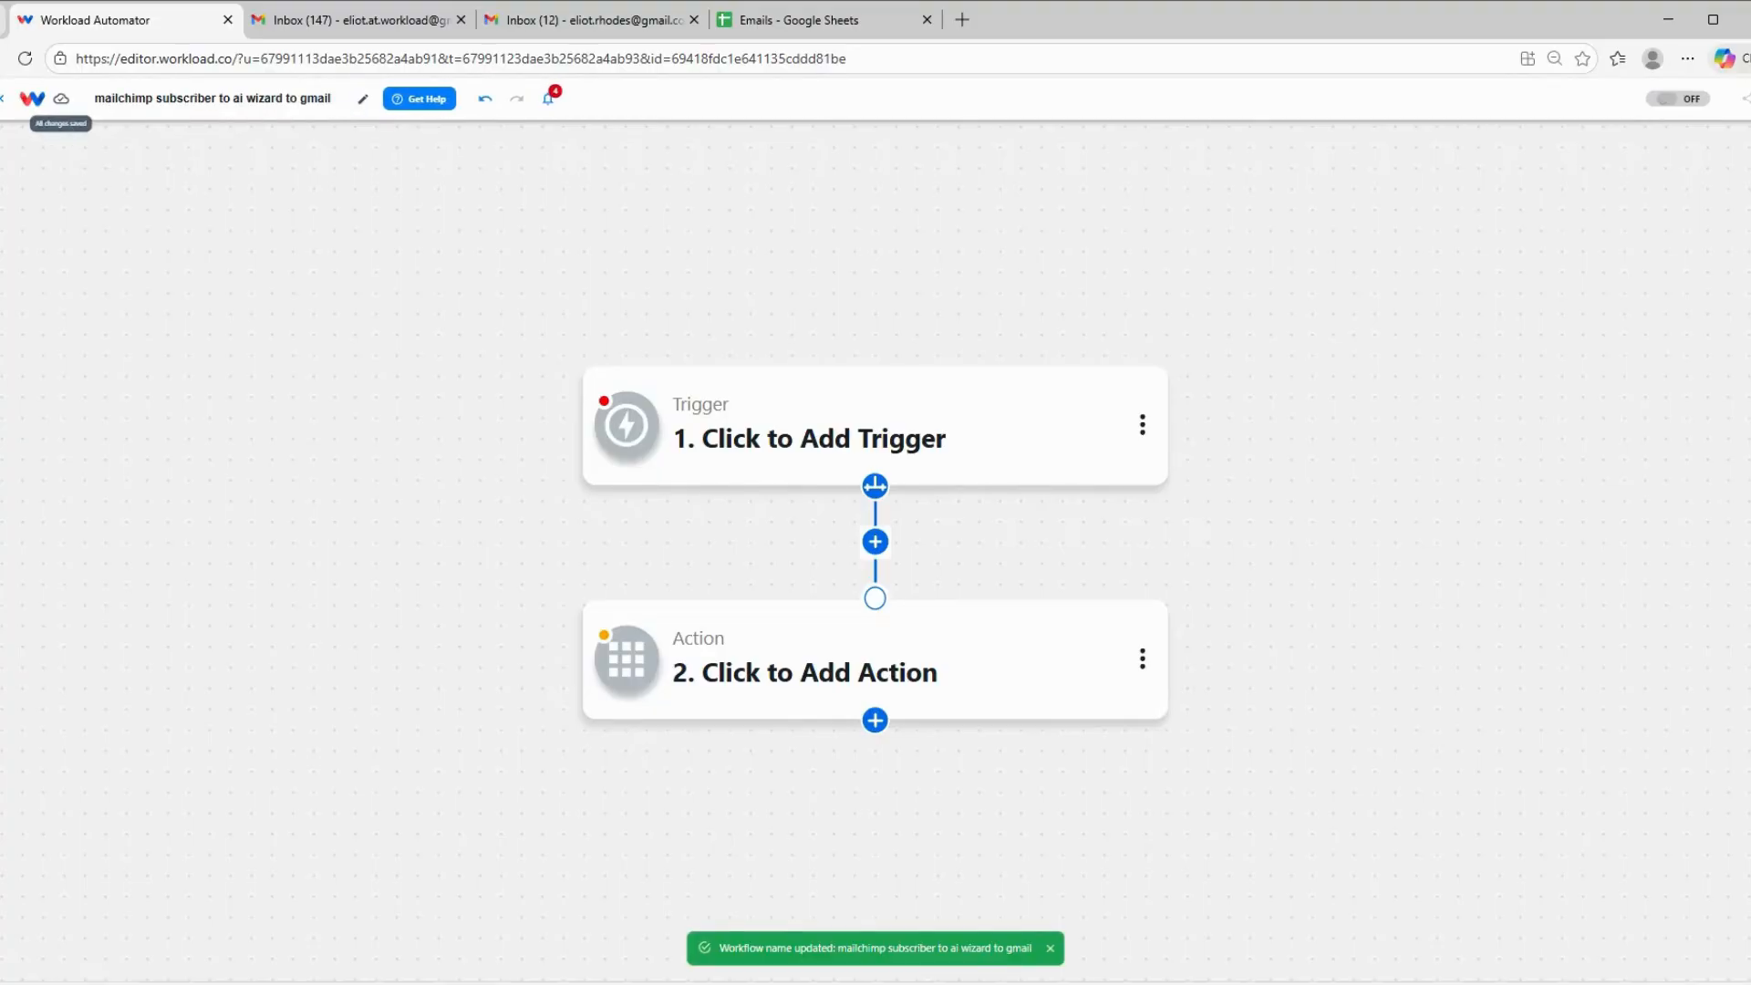
- Set the workflow trigger to Mailchimp with the New Subscriber event
mouse_move(1042, 431)
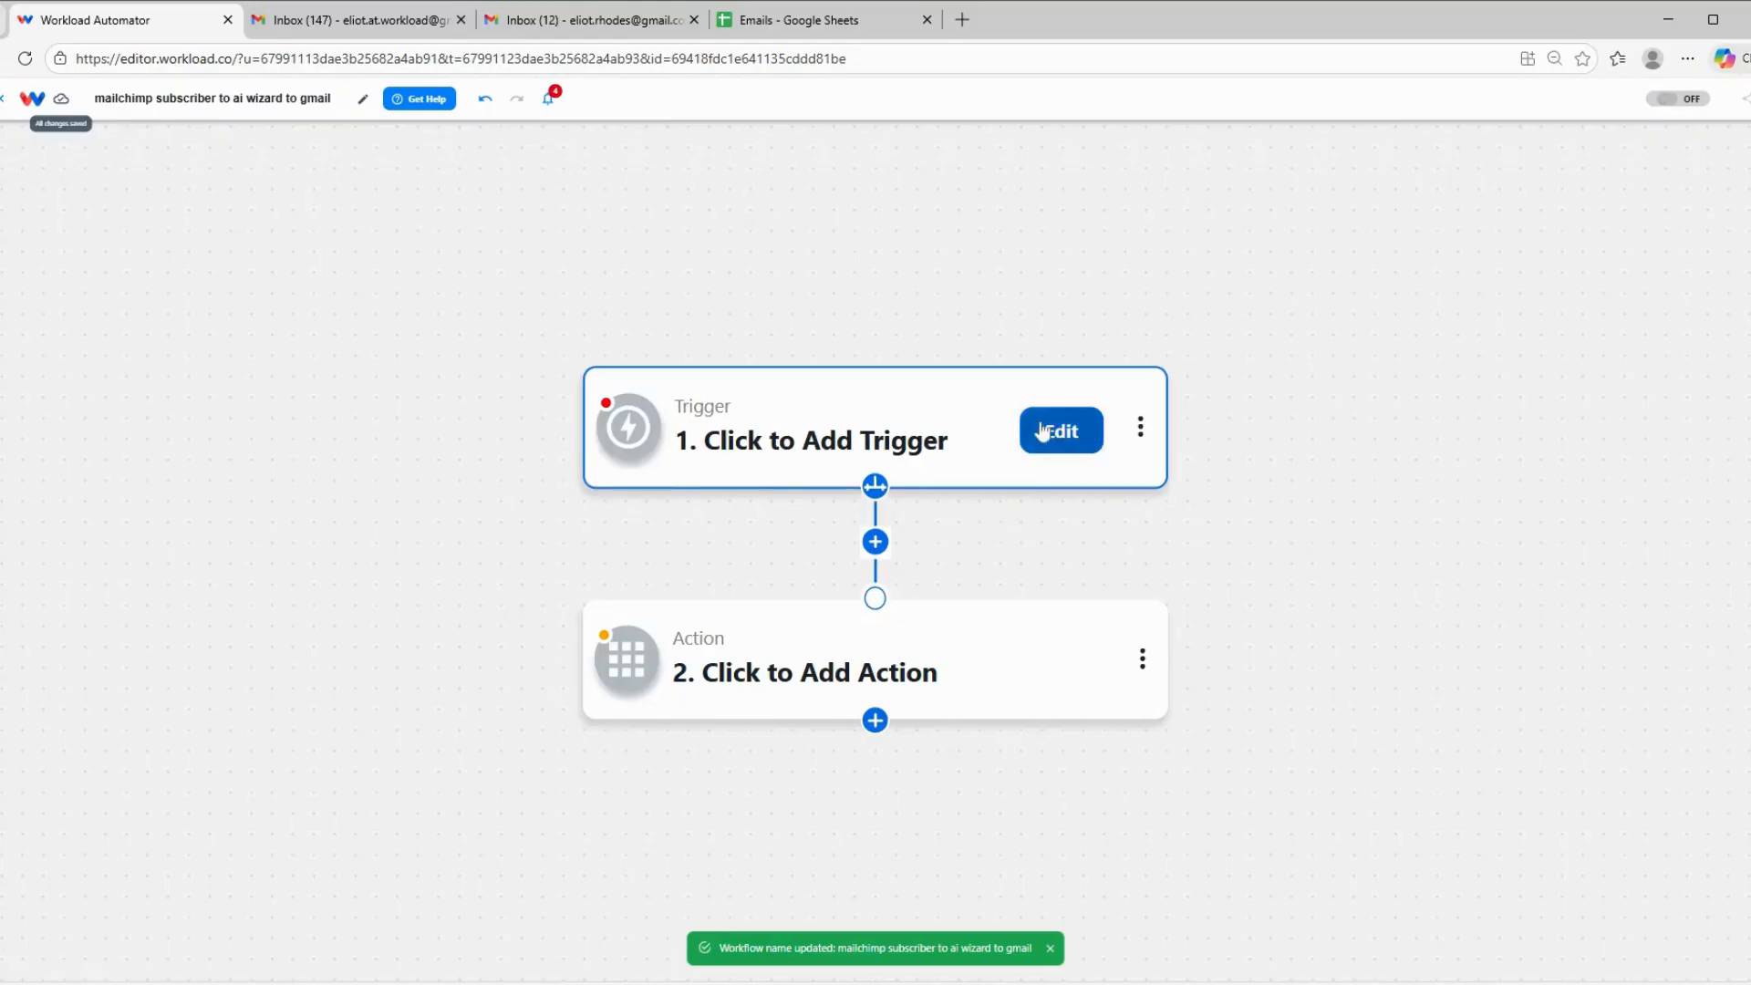
click(807, 434)
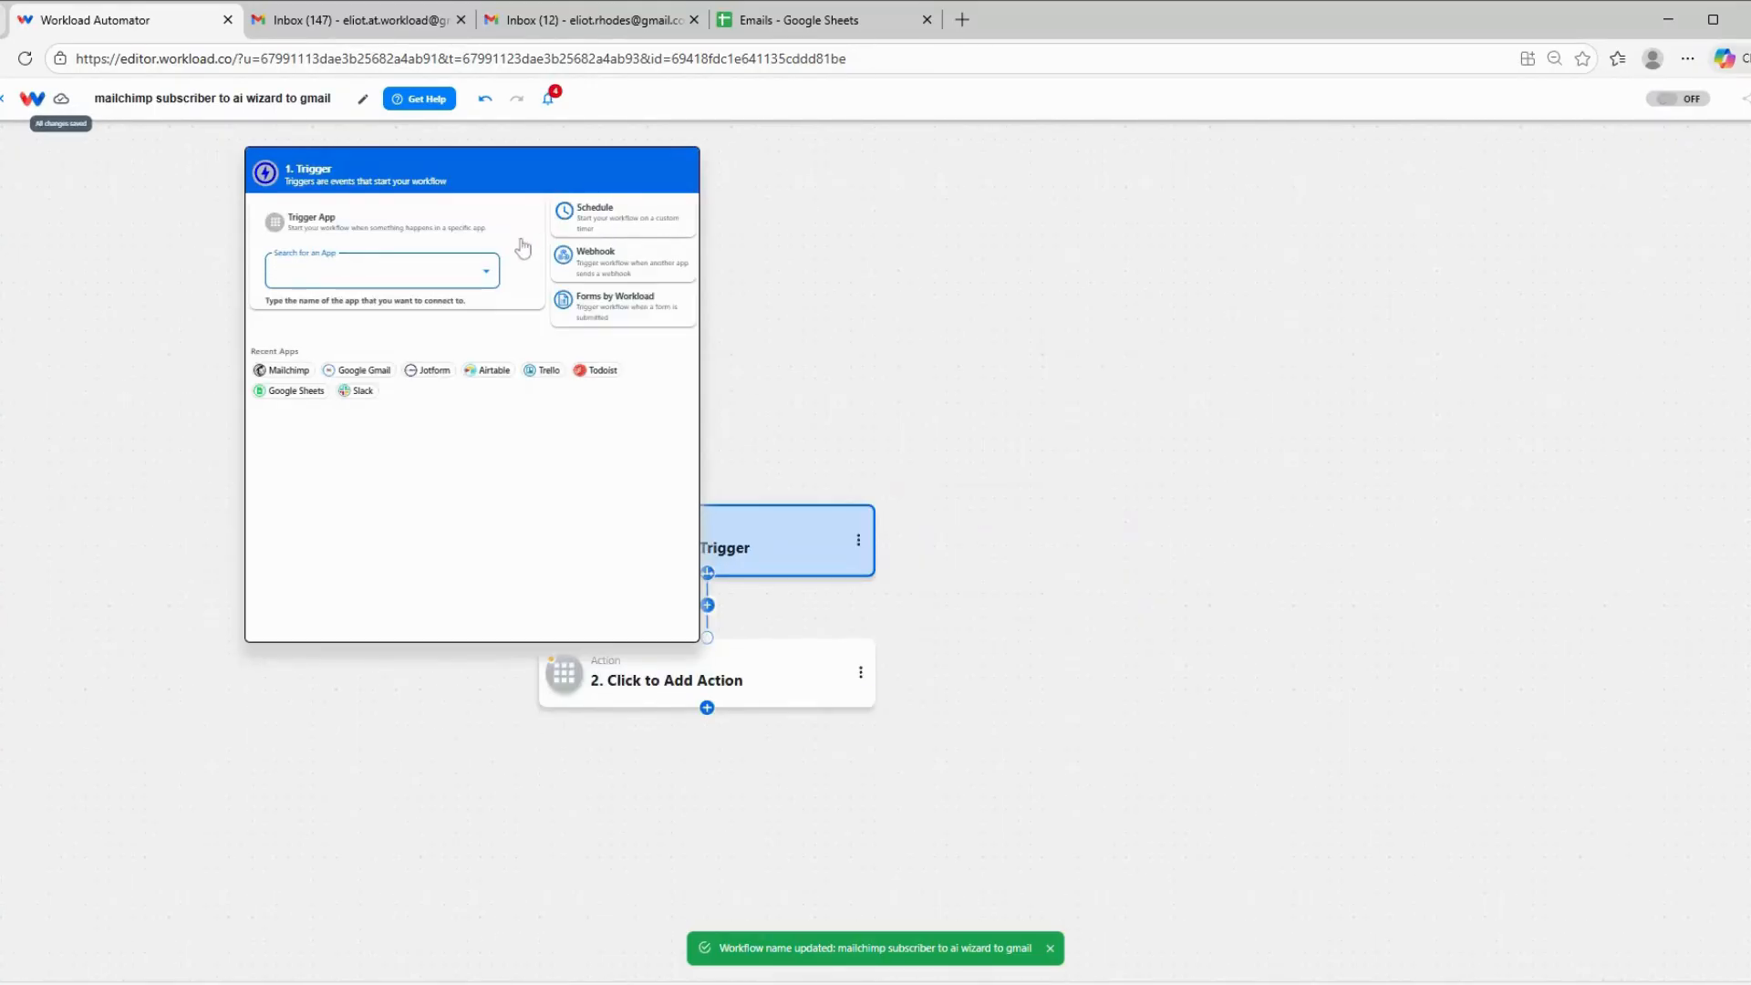
click(276, 373)
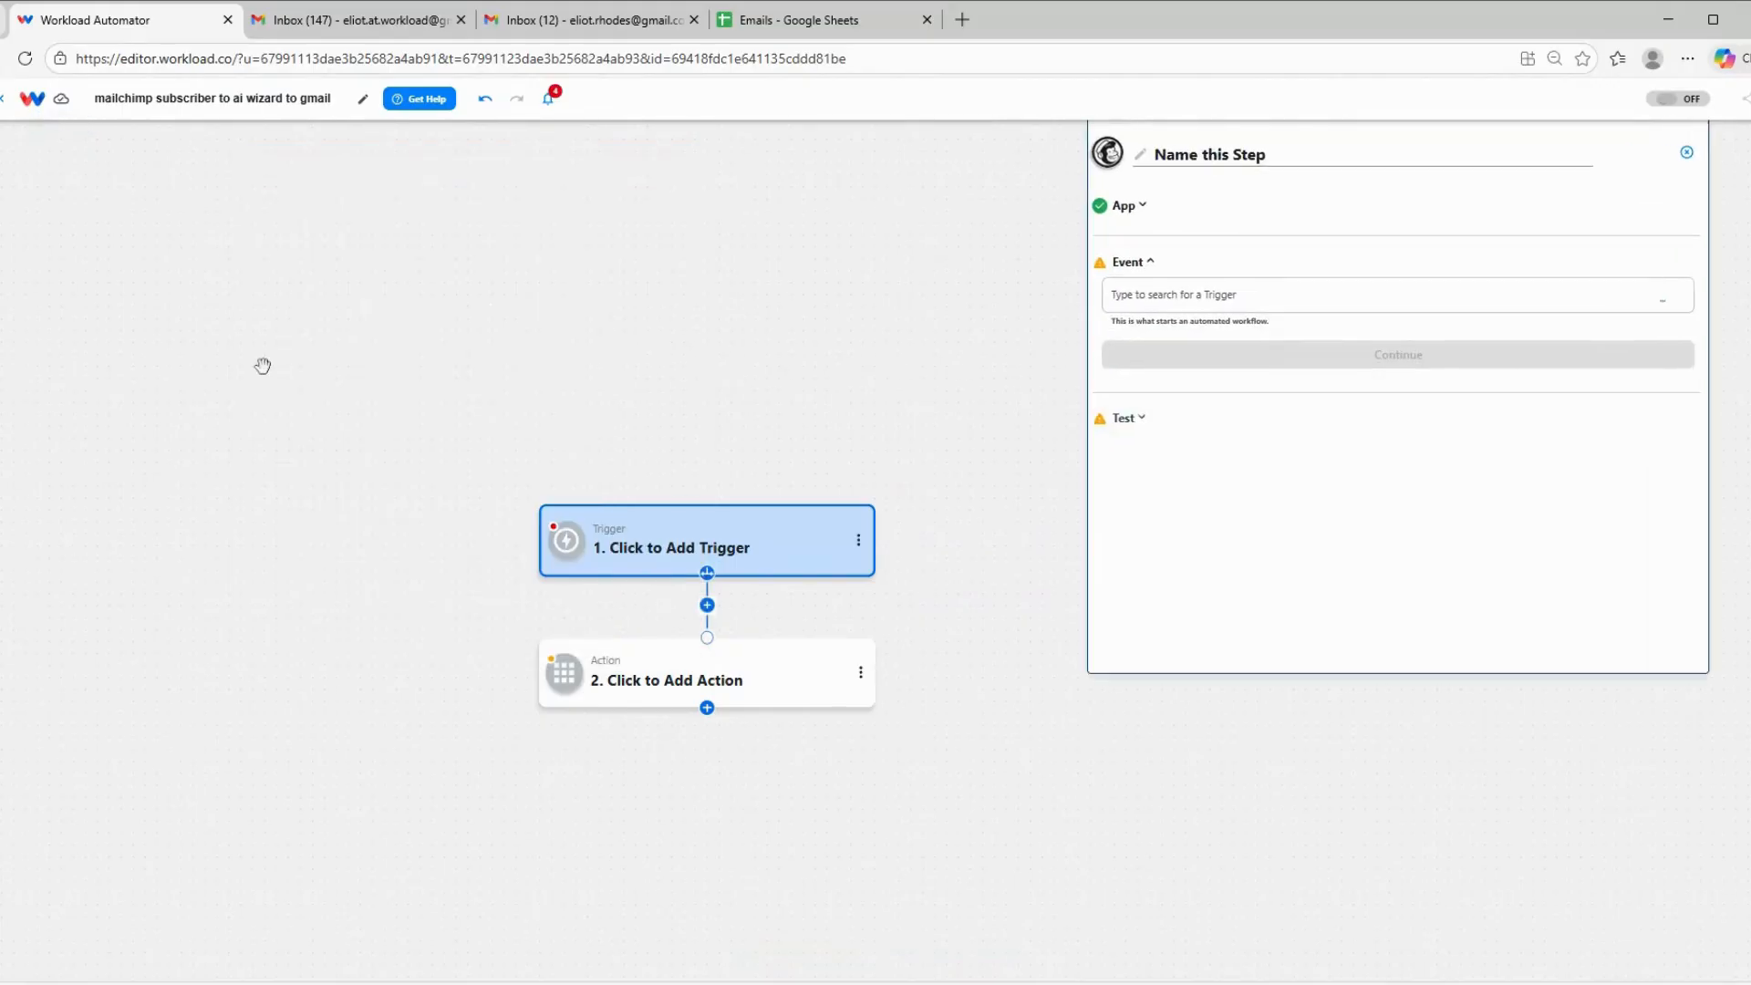
click(1550, 289)
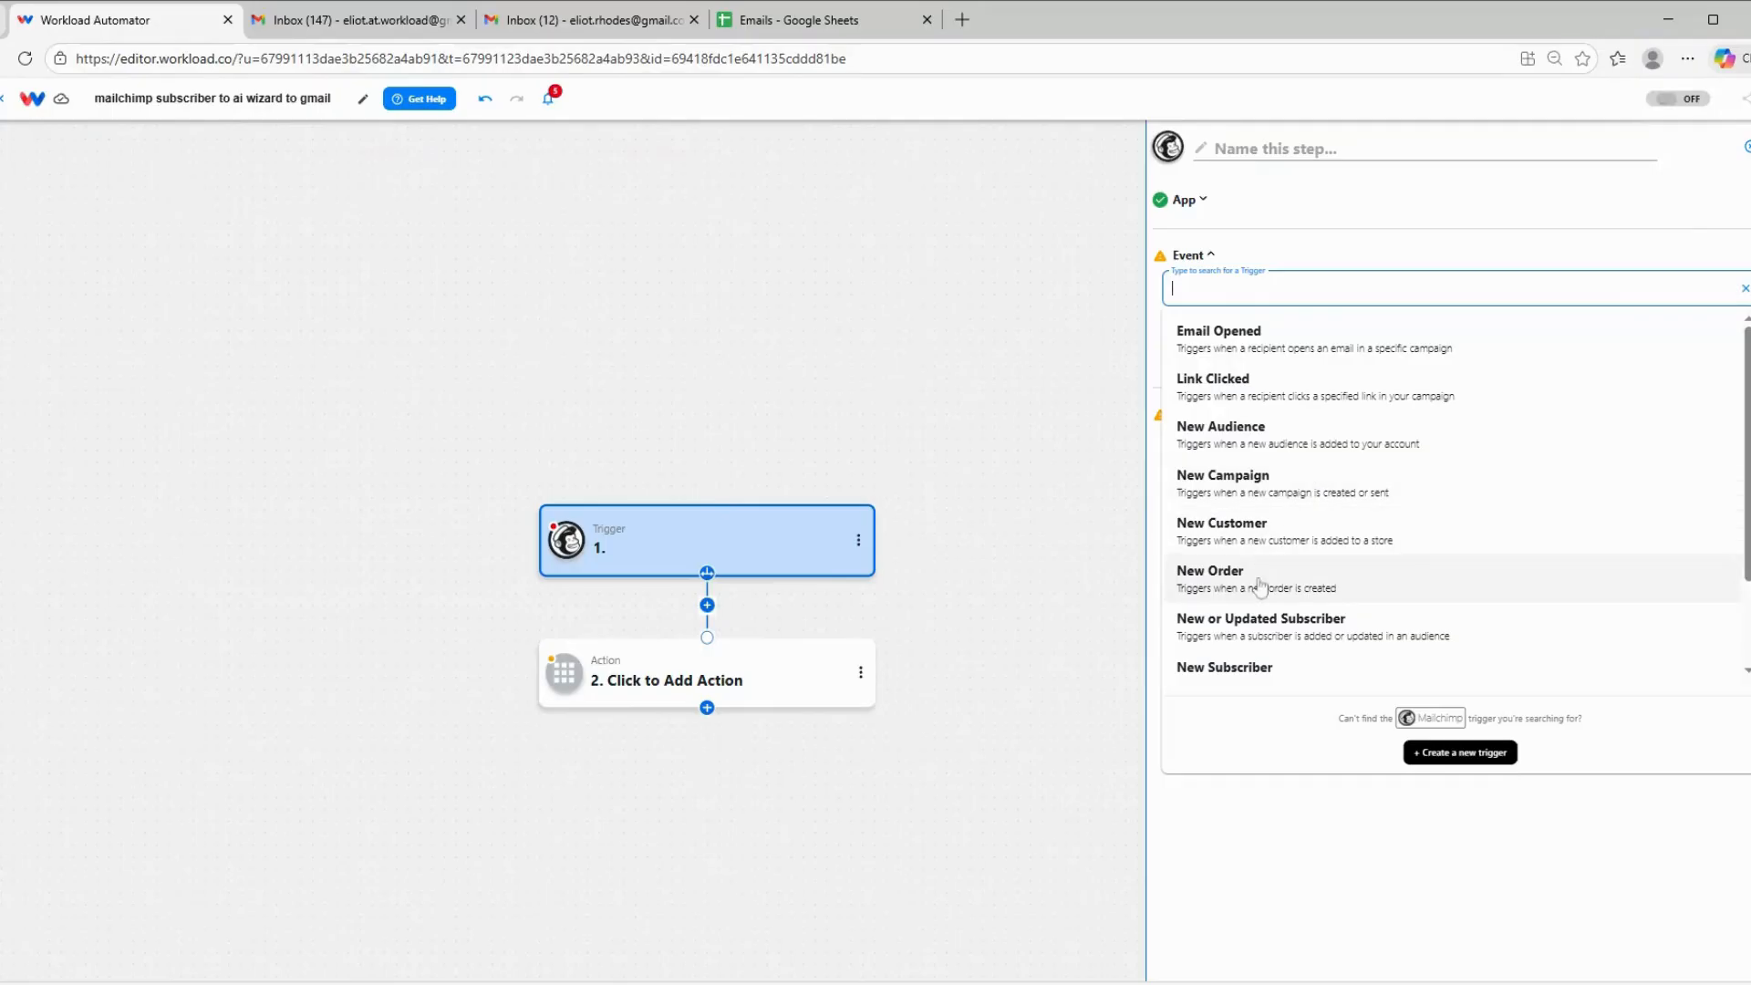
click(1282, 669)
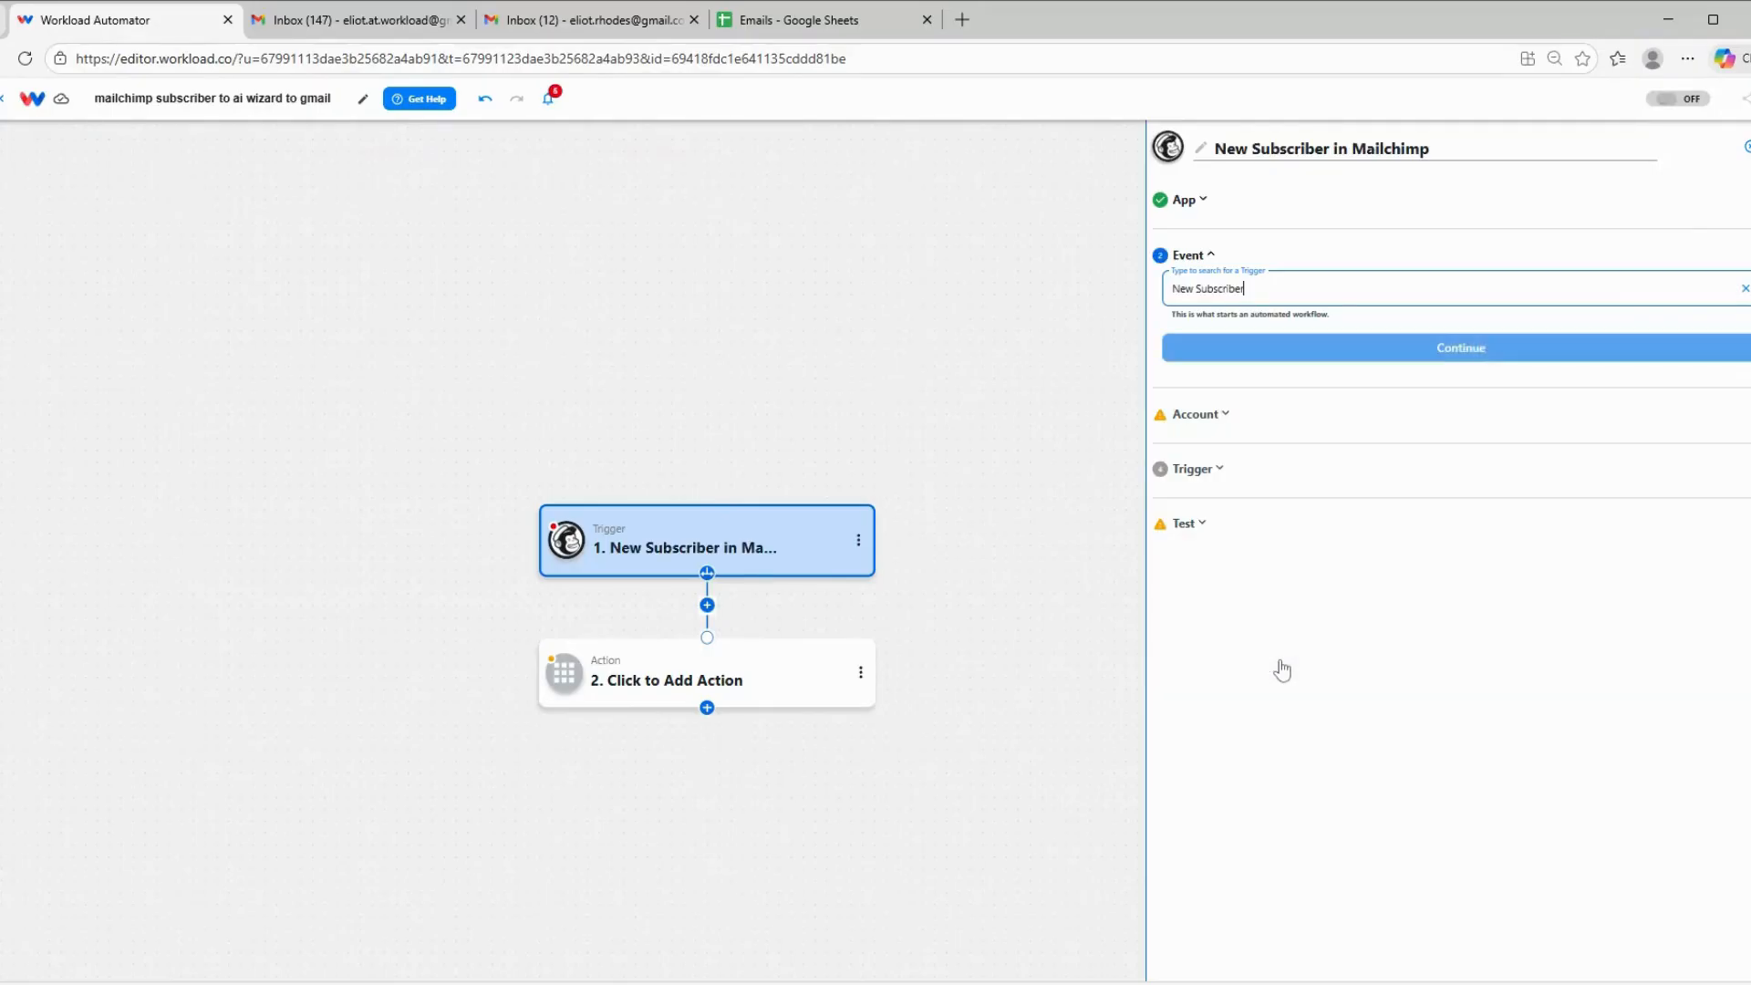
click(1243, 346)
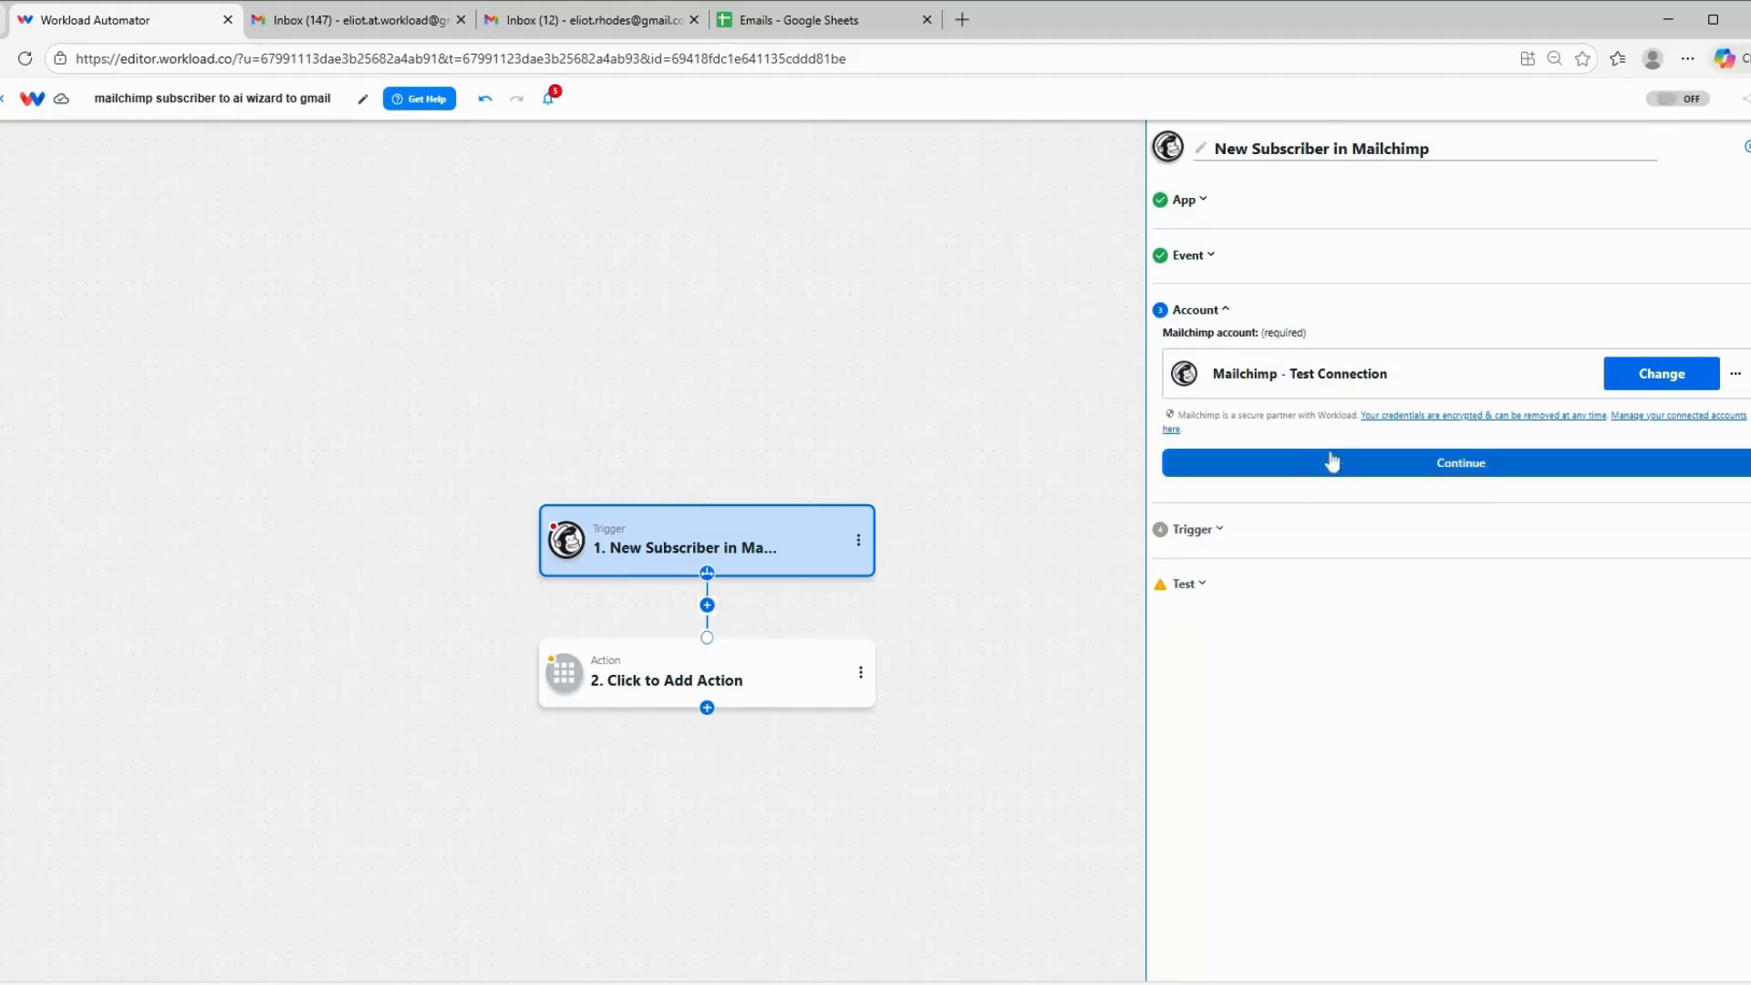
- Accept the Mailchimp Test Connection account, set the List ID to workload, and review the sample subscriber data
click(1369, 466)
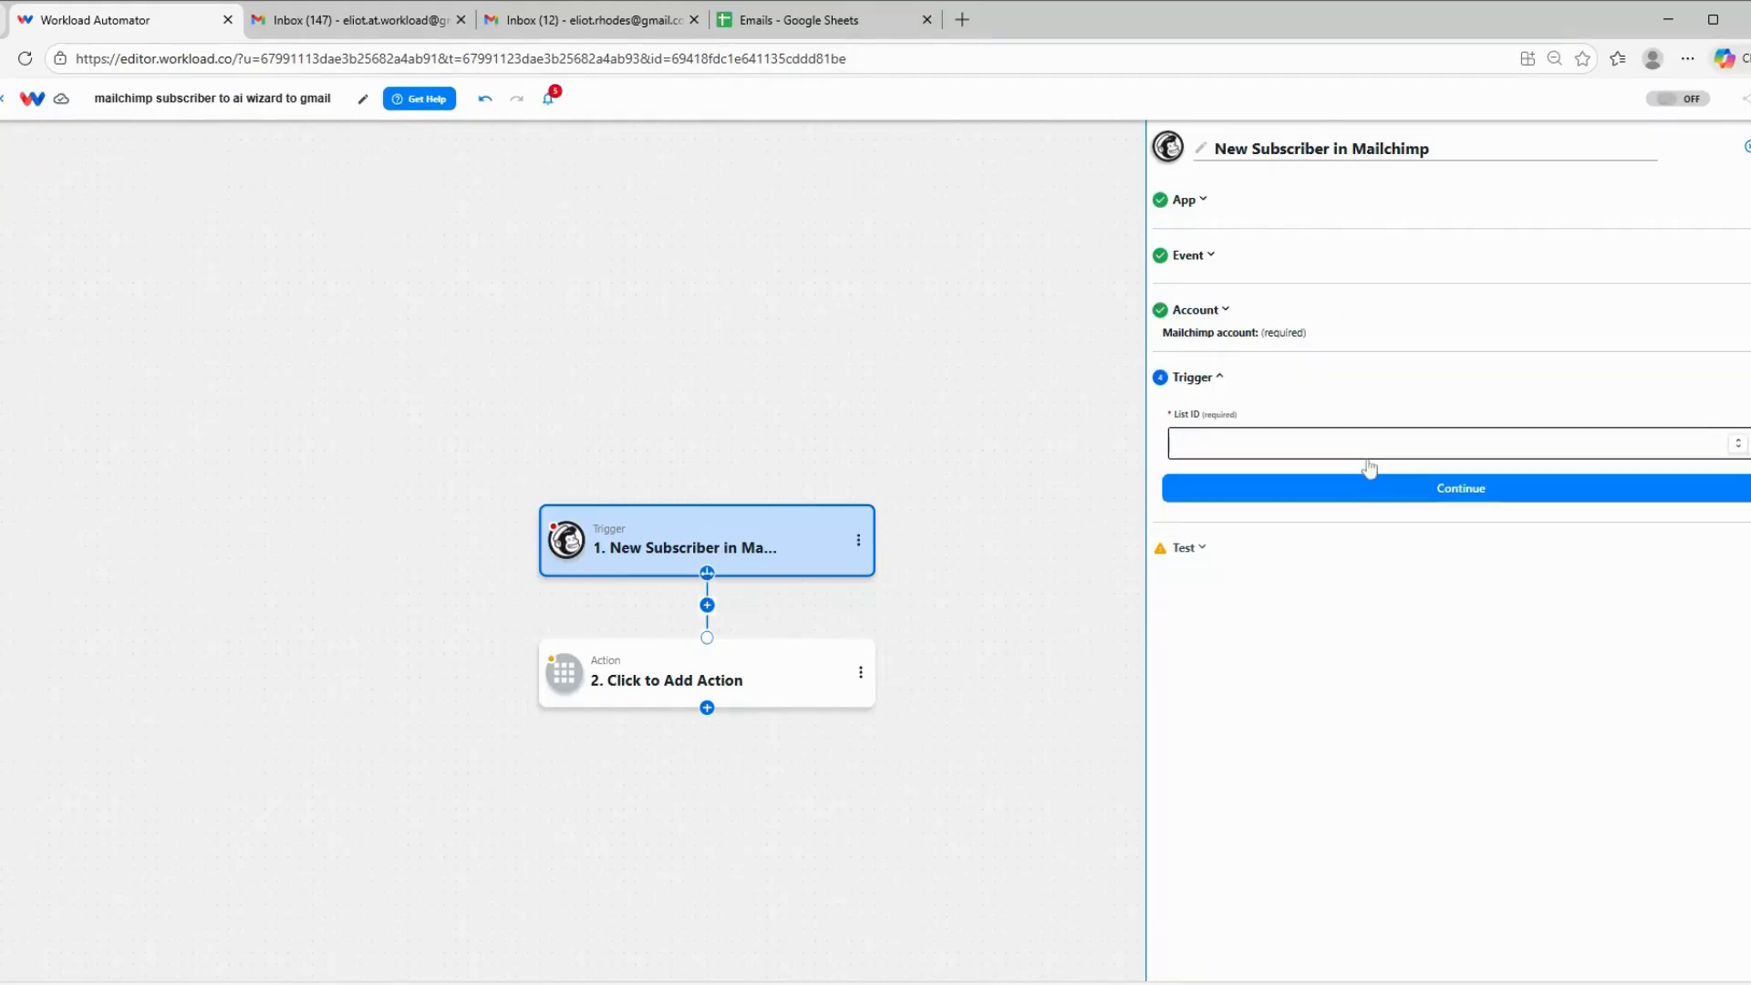
click(1251, 438)
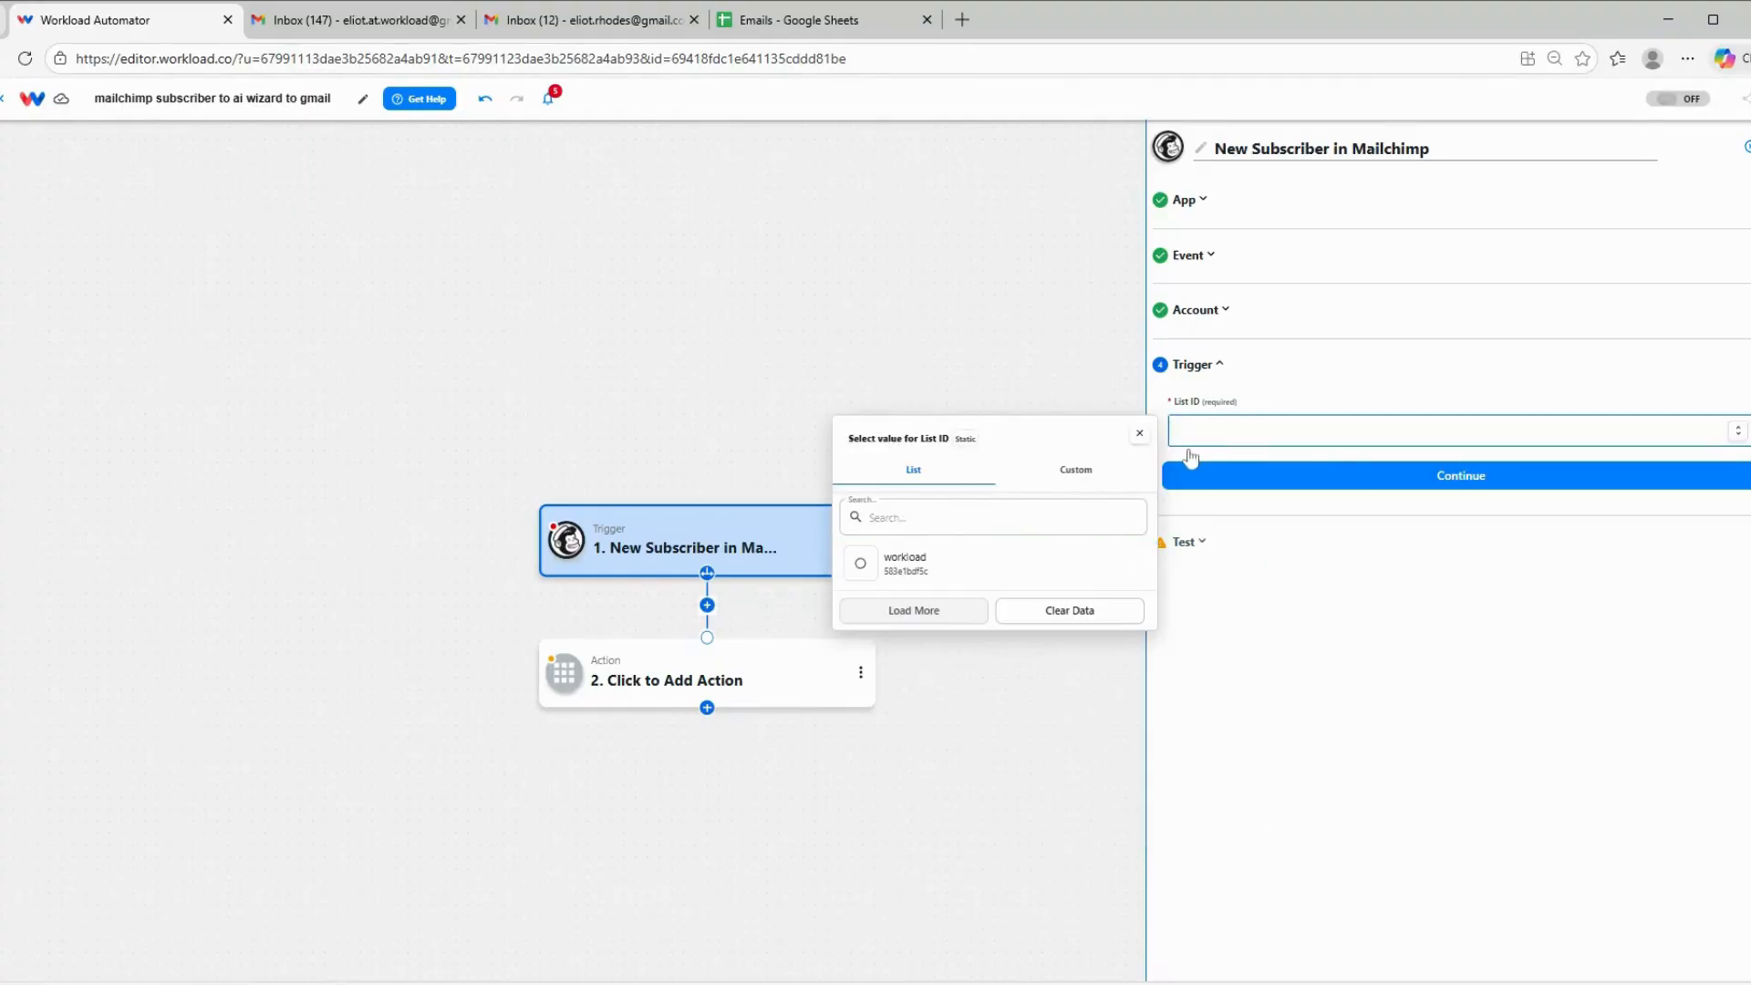
click(901, 571)
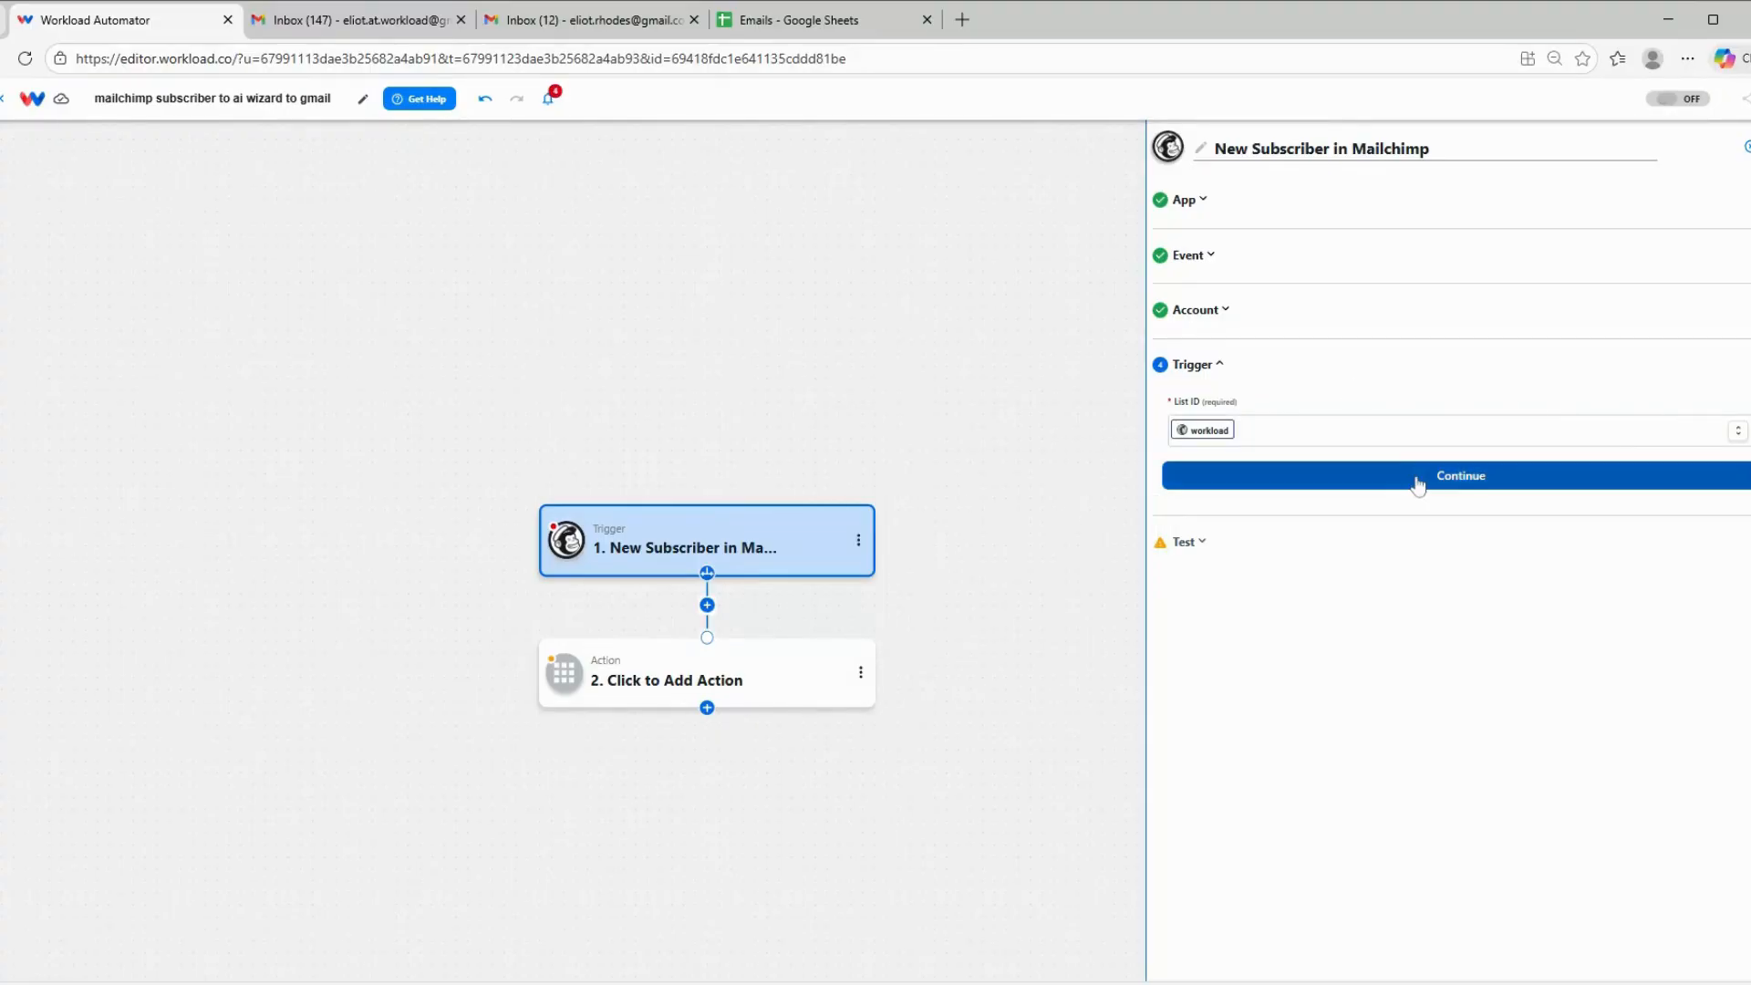
click(1418, 483)
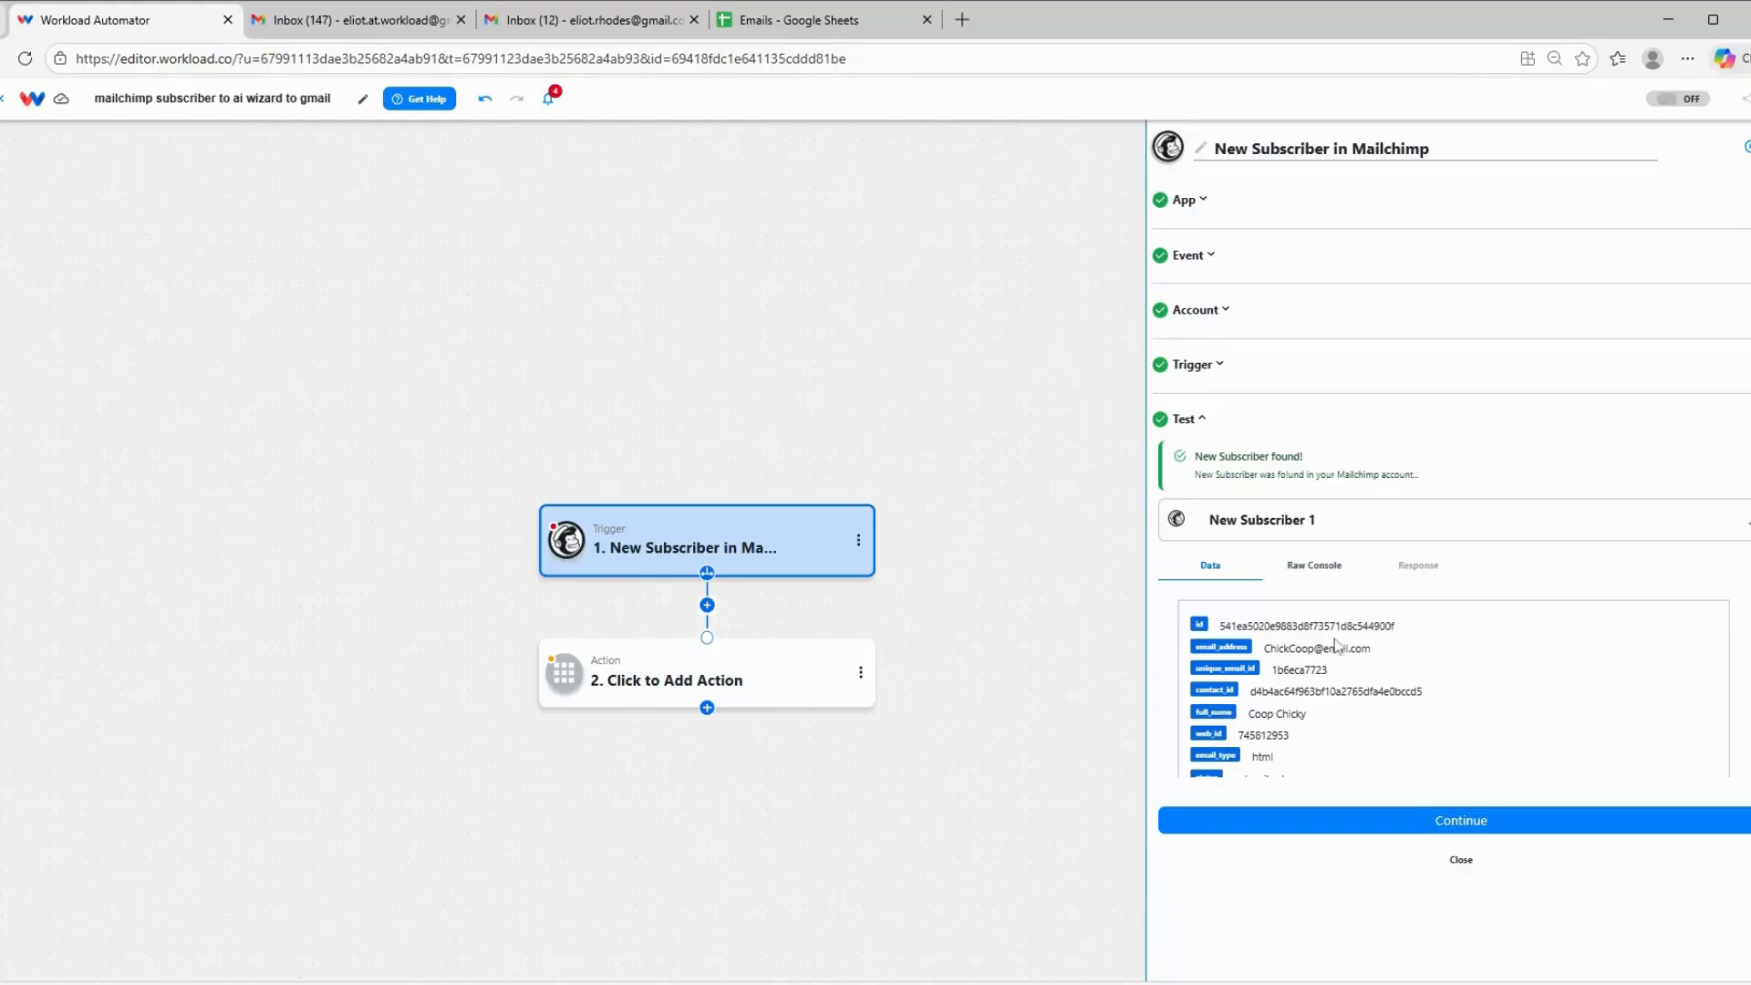
scroll(1365, 742, down, 3)
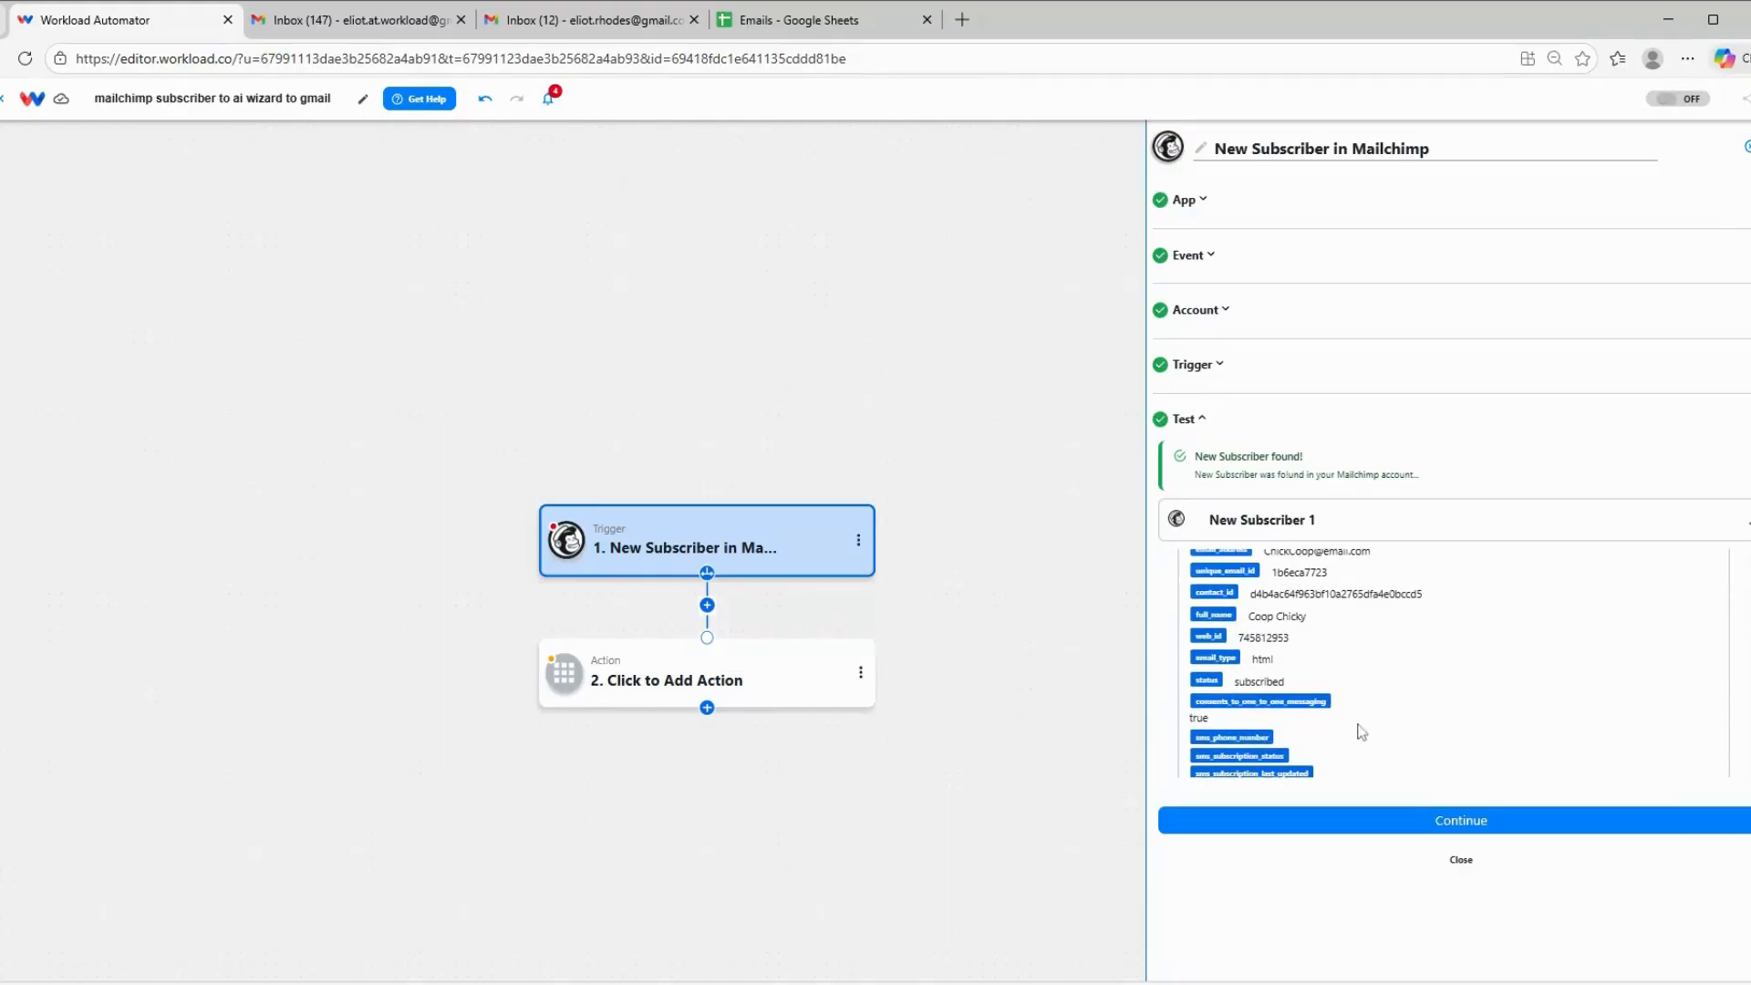
scroll(1346, 688, down, 3)
scroll(1347, 688, up, 4)
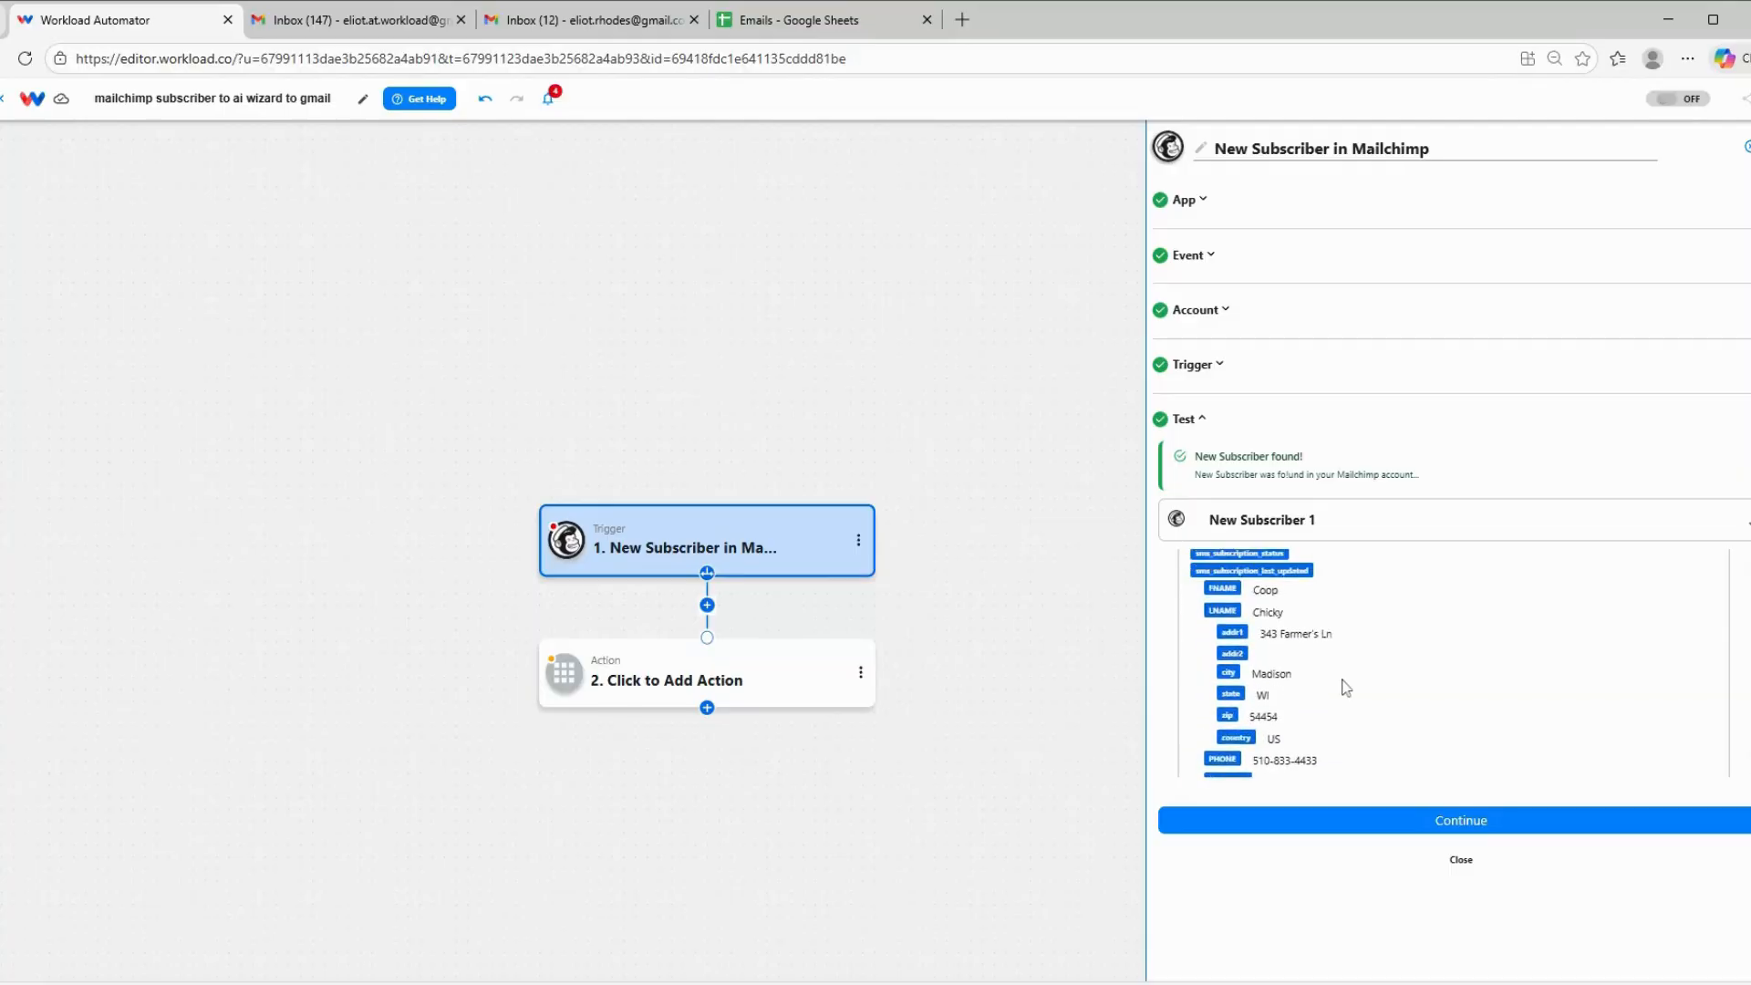
scroll(1347, 688, up, 3)
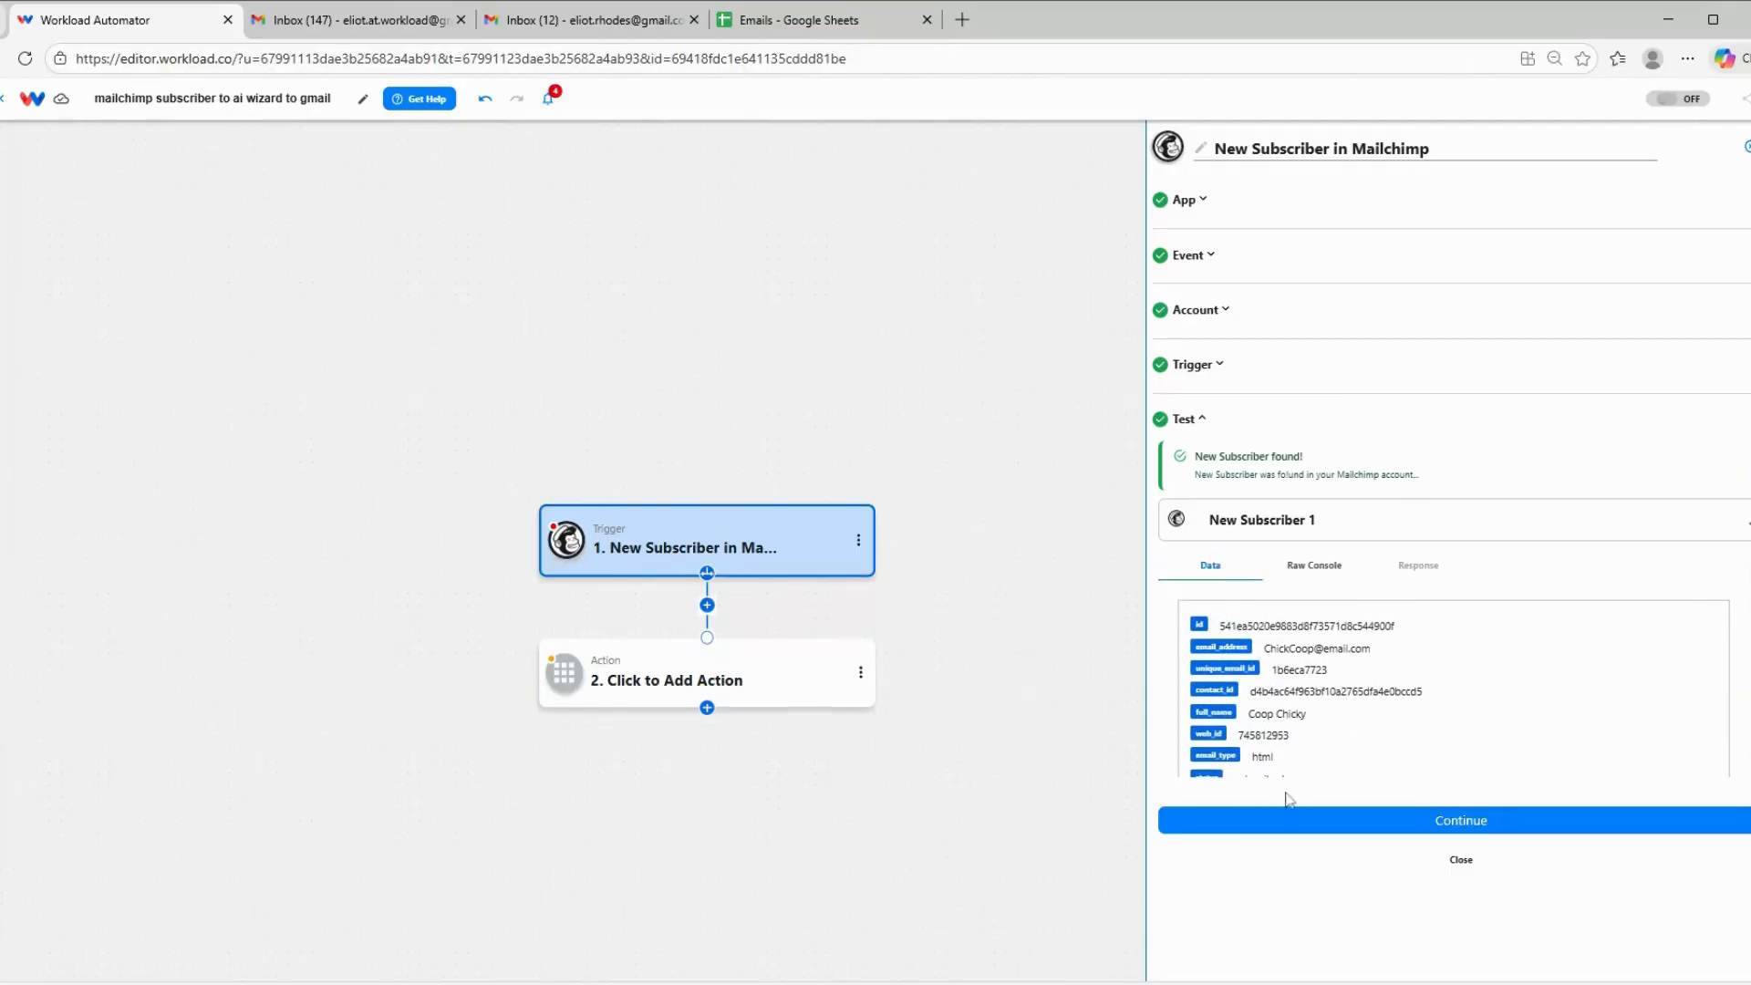
- Set the second workflow step to AI Wizard by Workload with the Format Data event
click(1334, 820)
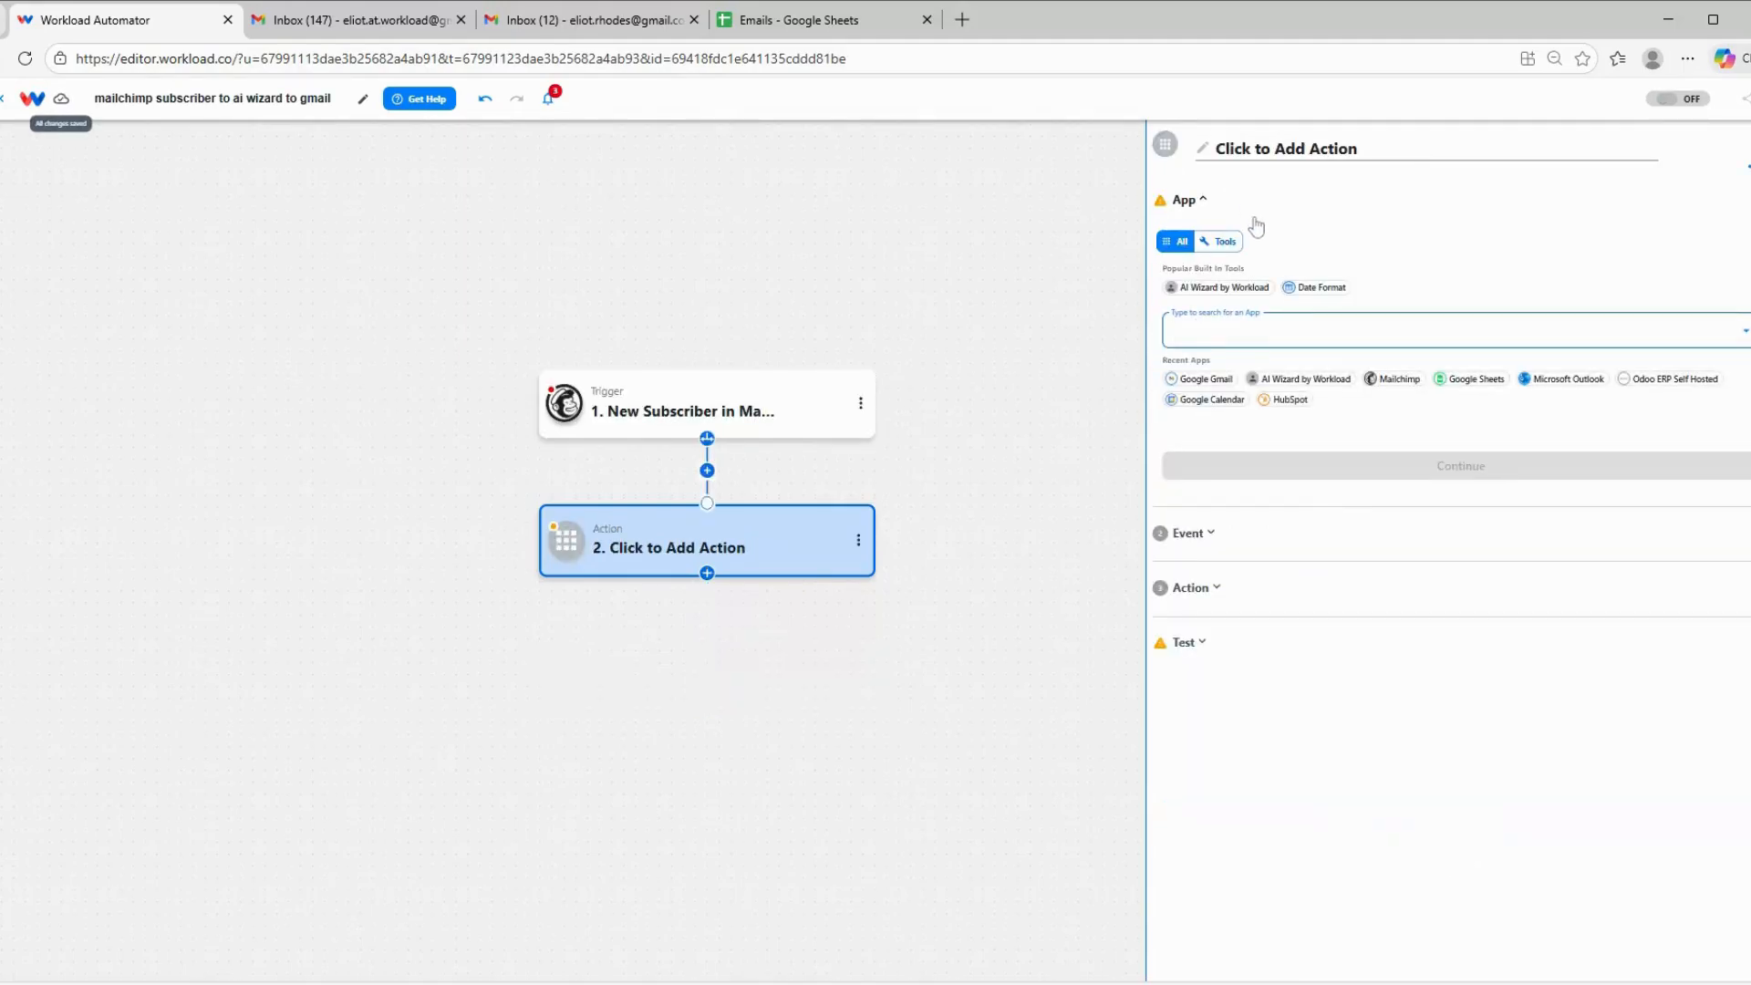
click(1198, 330)
click(1206, 288)
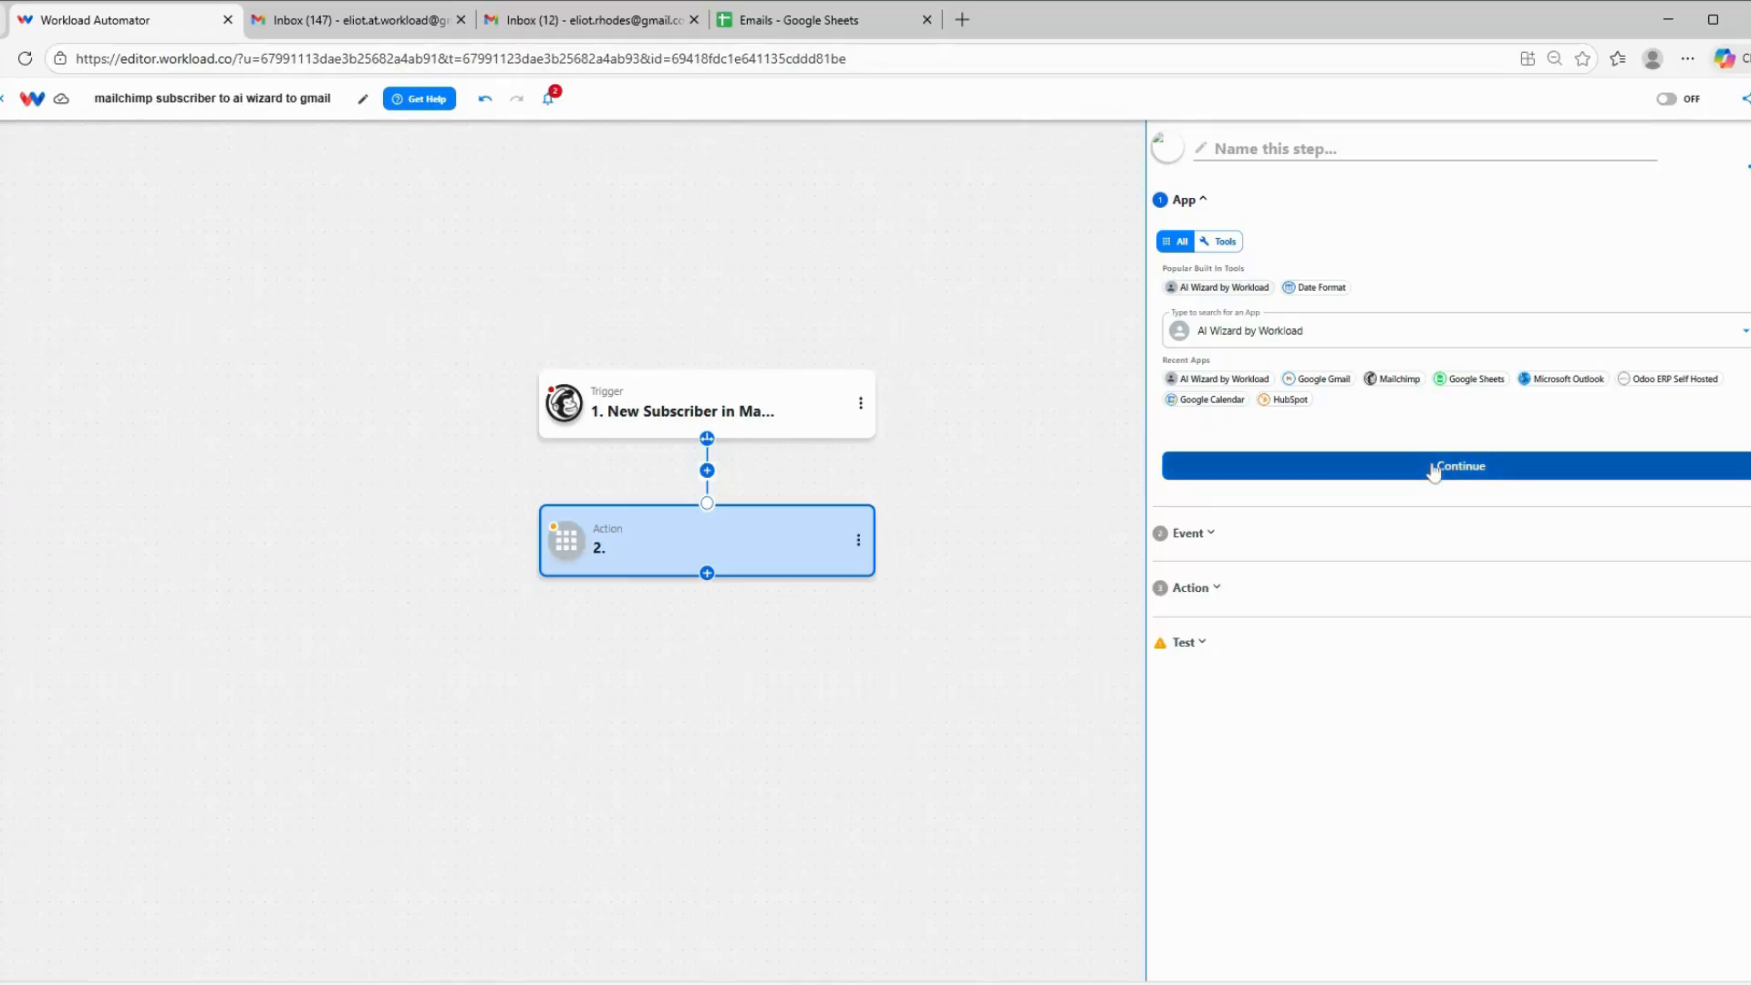
click(1429, 461)
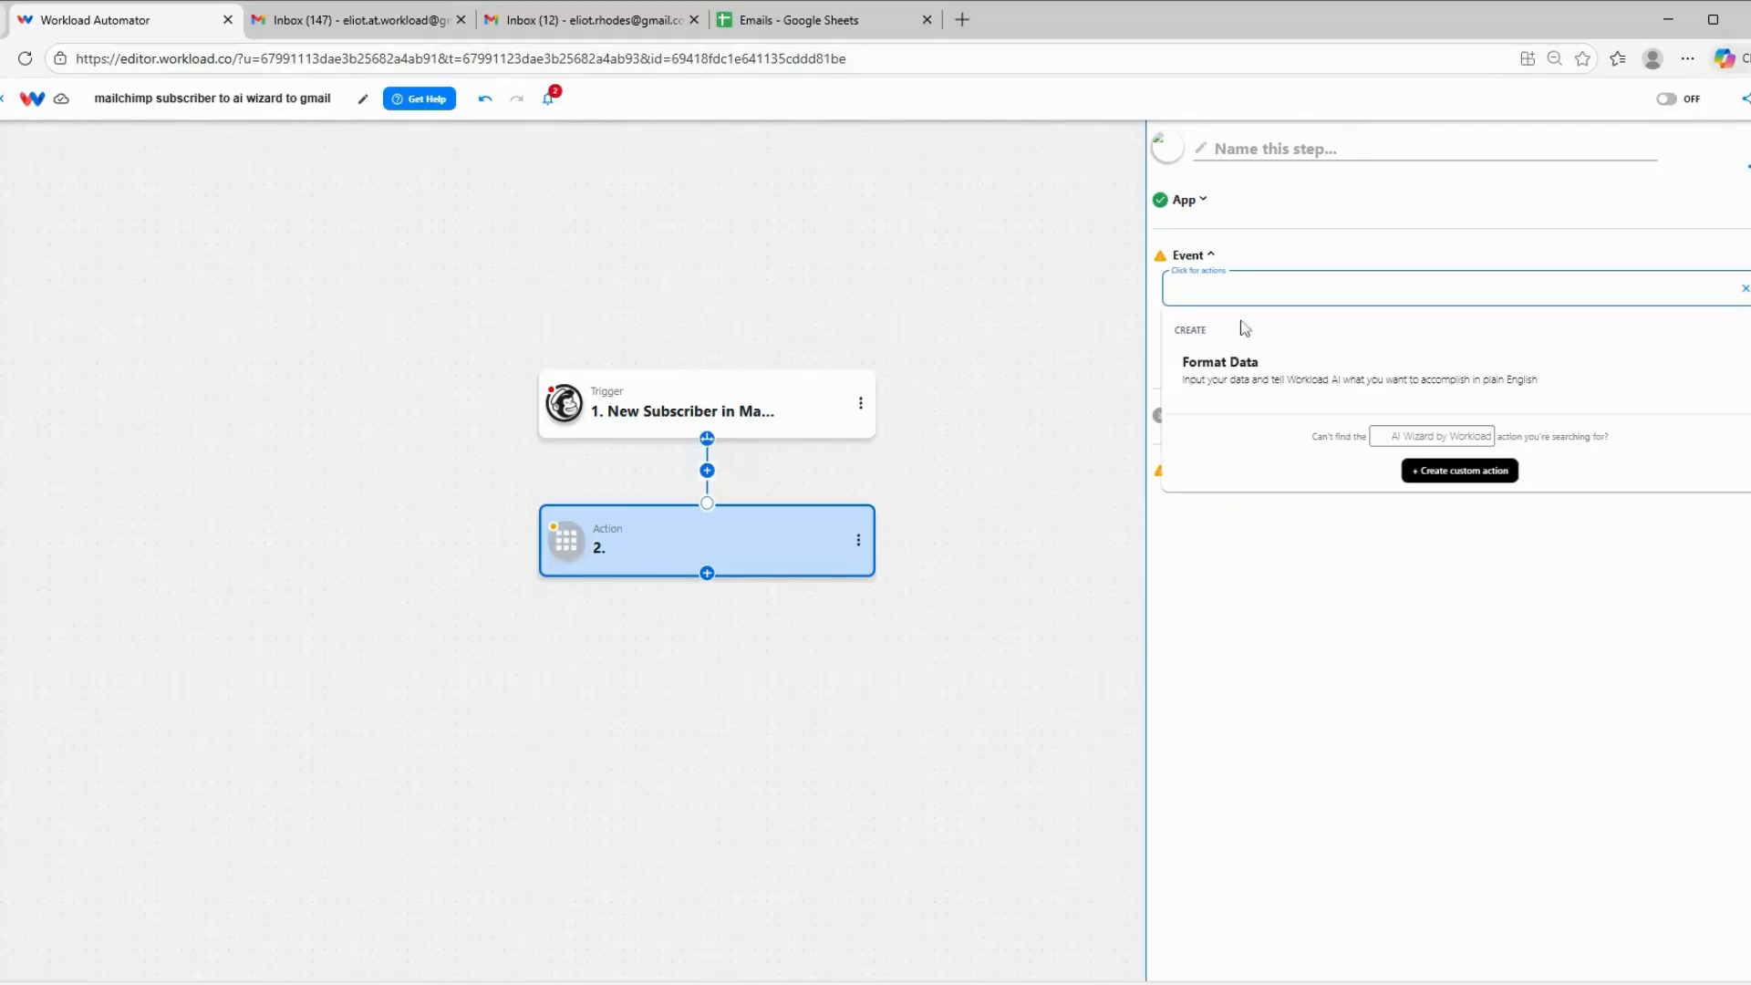
click(1251, 378)
click(1412, 354)
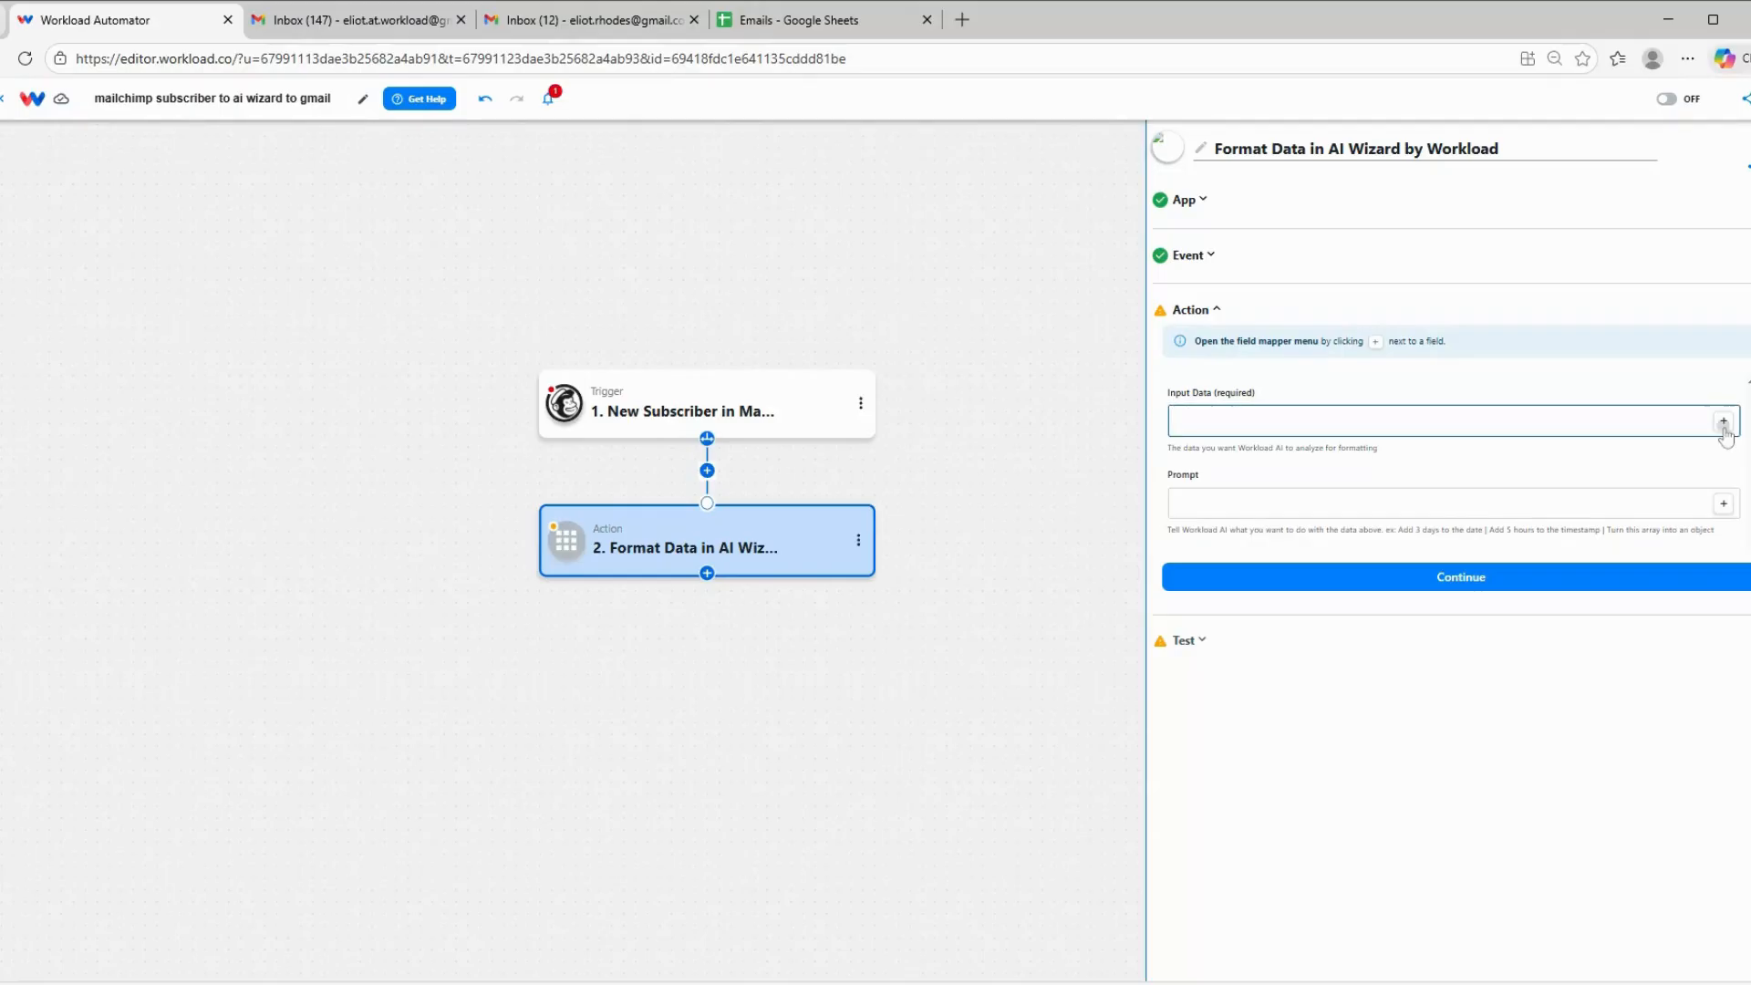
- Map the trigger's full_name to Input Data and add a prompt for a thank-you email offering 10% off with promo code SUBSCRIBE123
click(1450, 424)
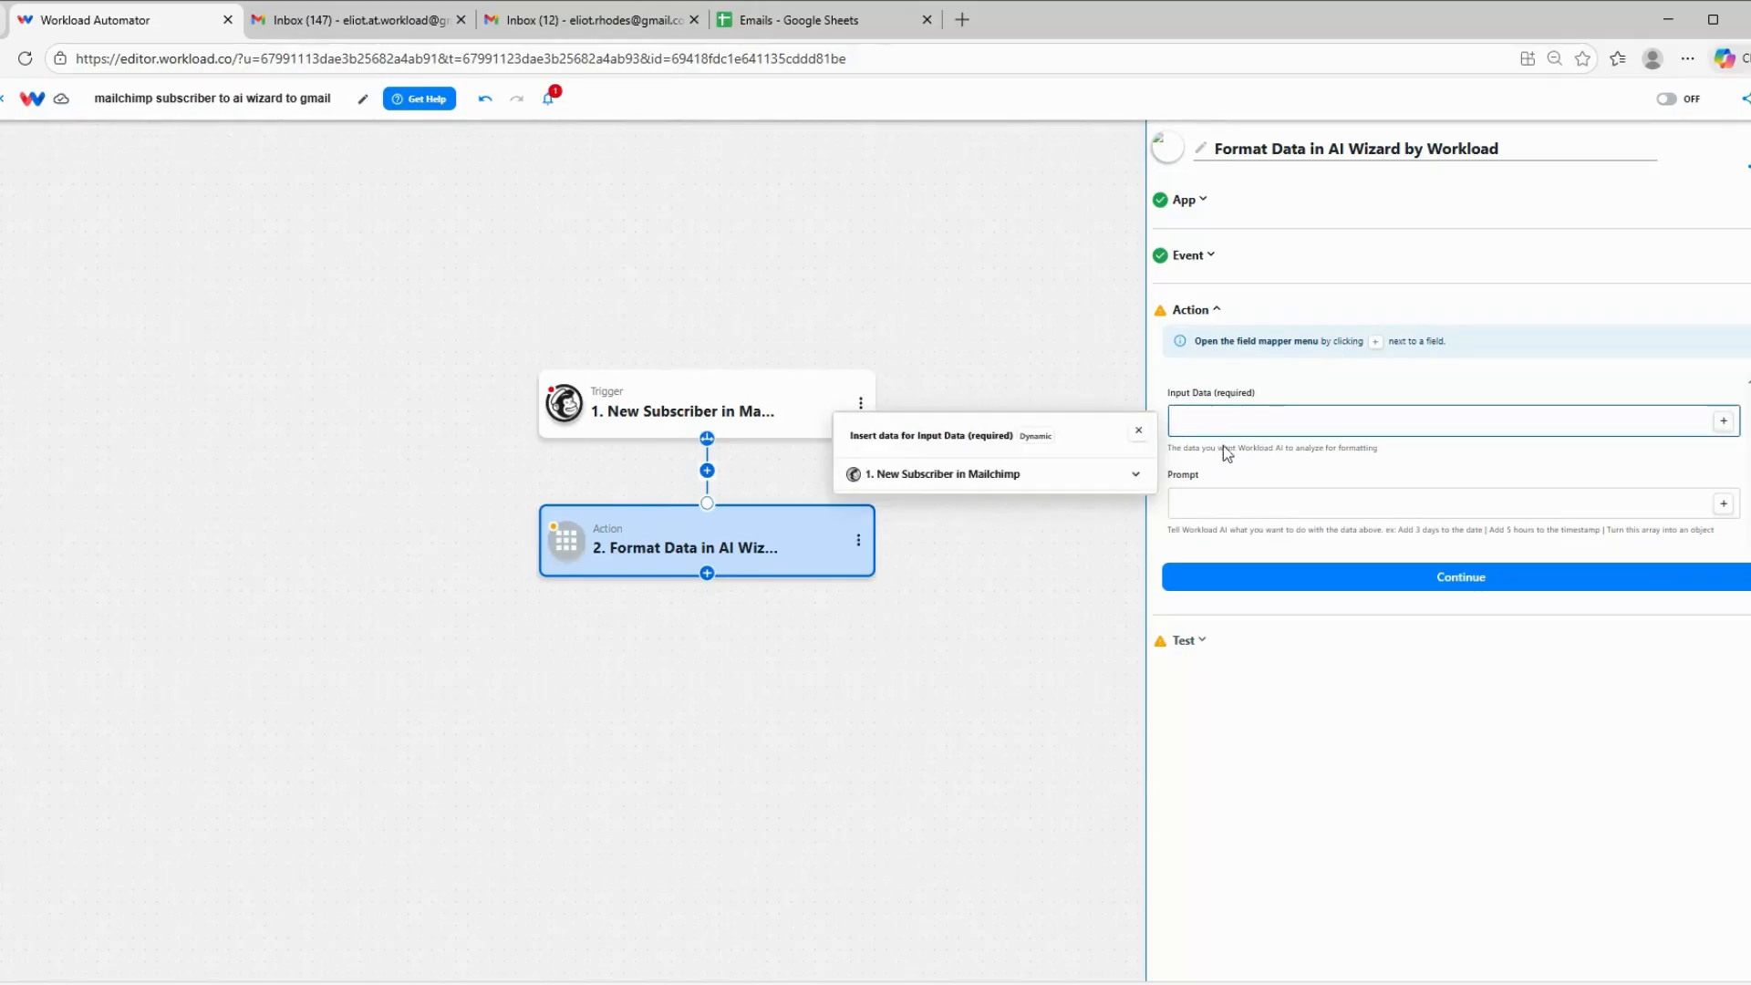
click(1077, 473)
scroll(919, 581, down, 1)
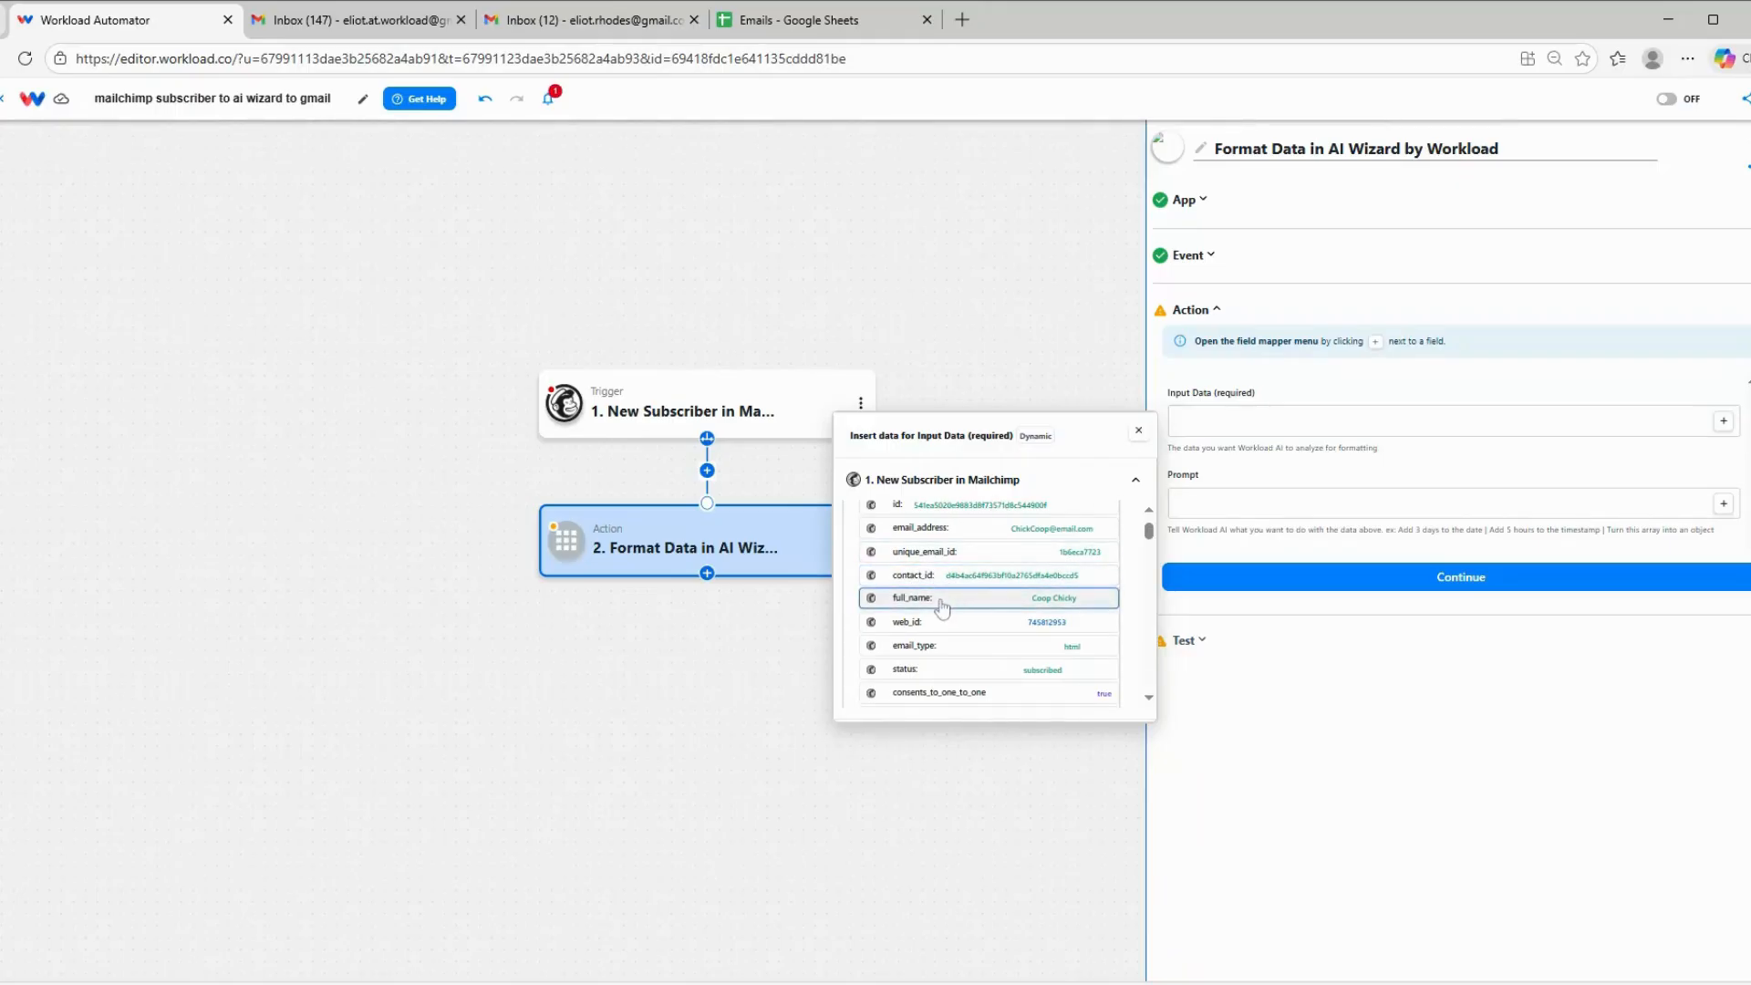
click(921, 606)
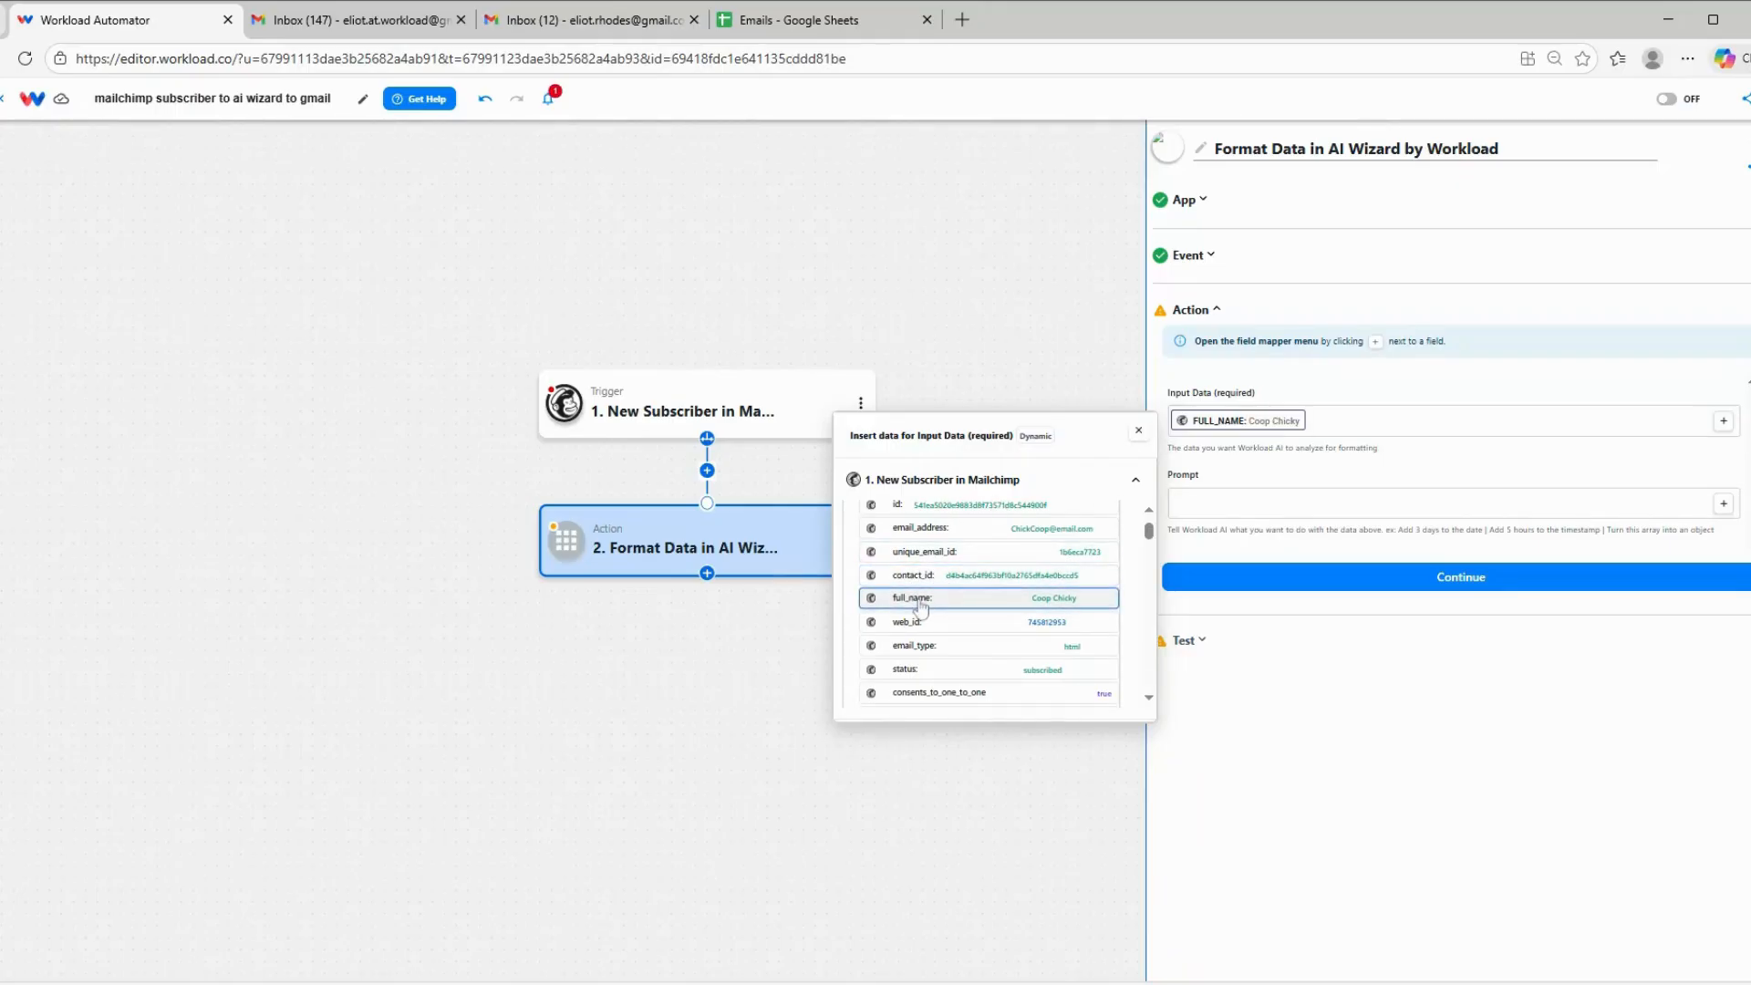
click(1493, 503)
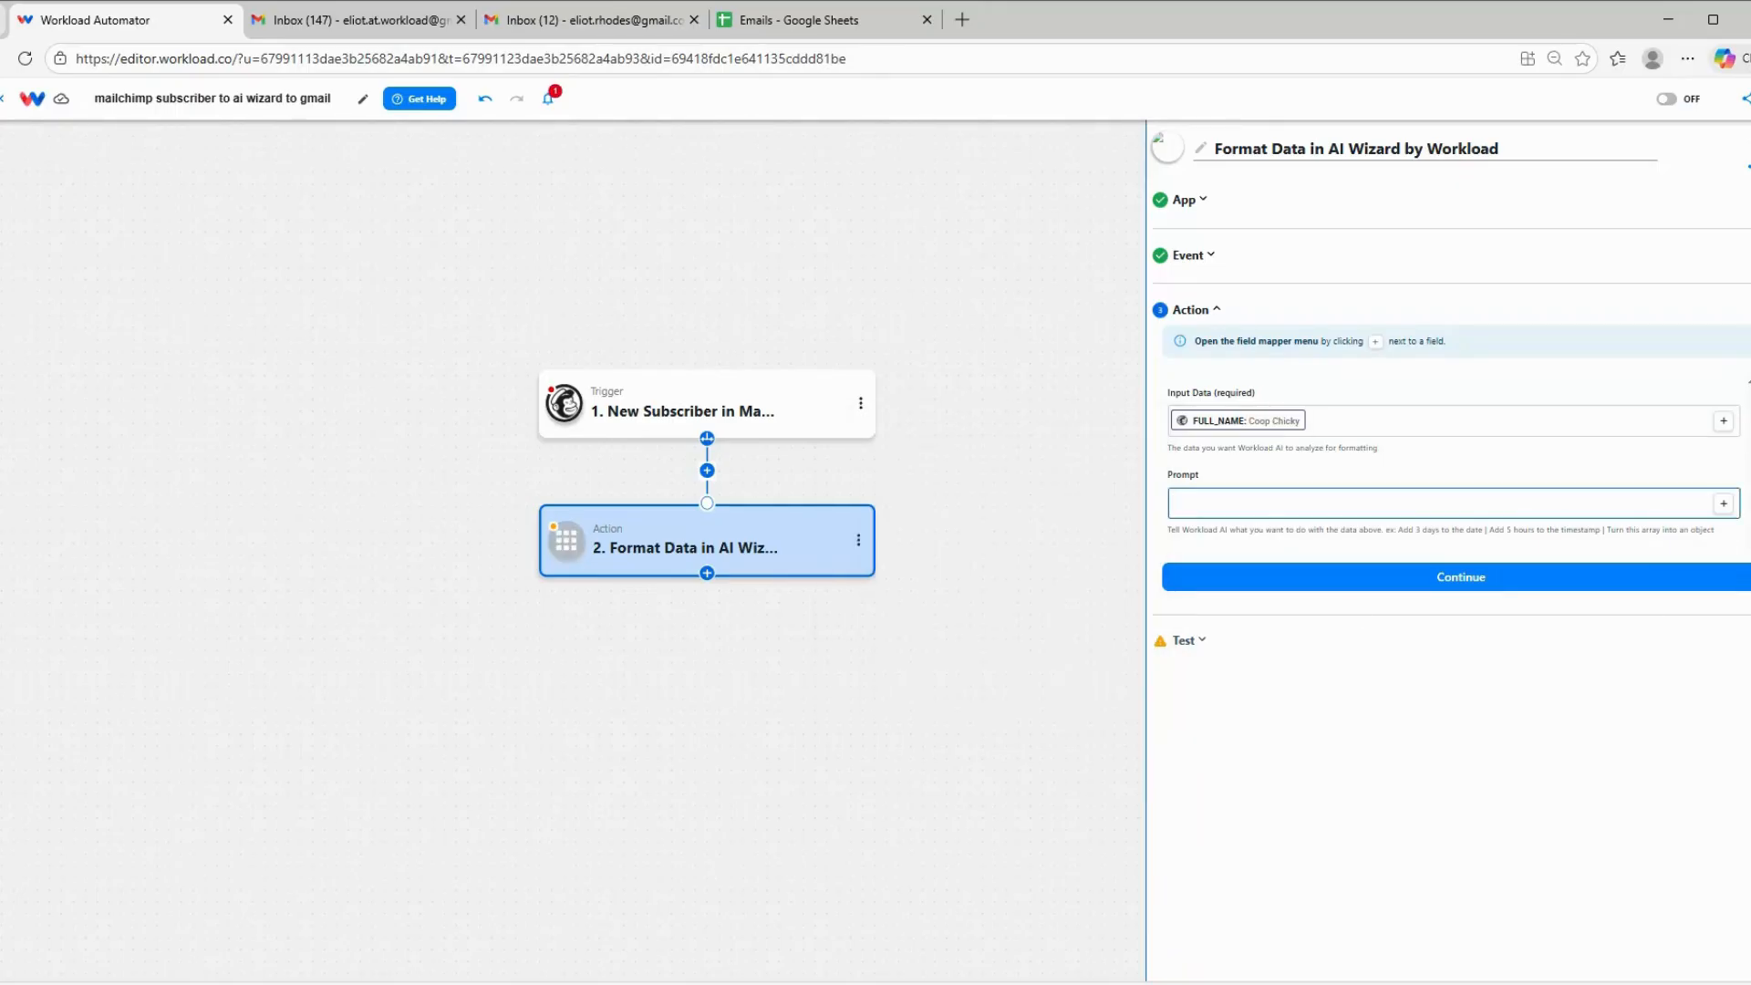
key(ctrl+v)
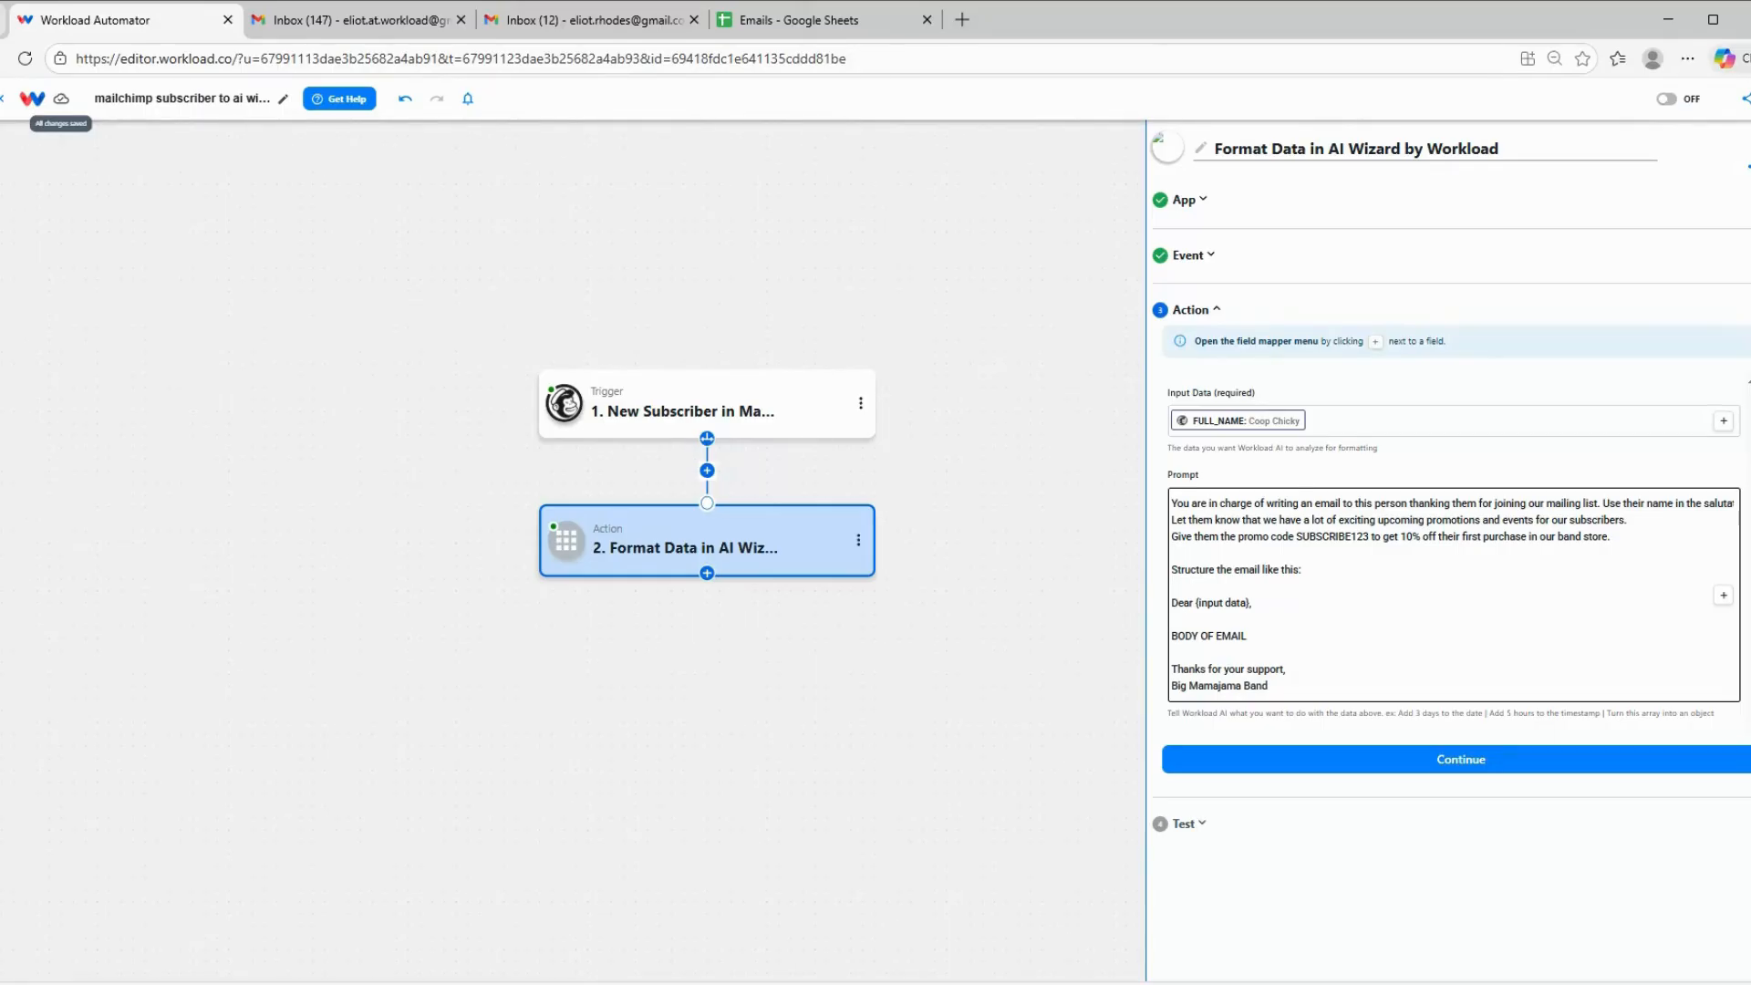
- Test the Format Data action, review the generated email, and finish the AI Wizard step
click(1414, 771)
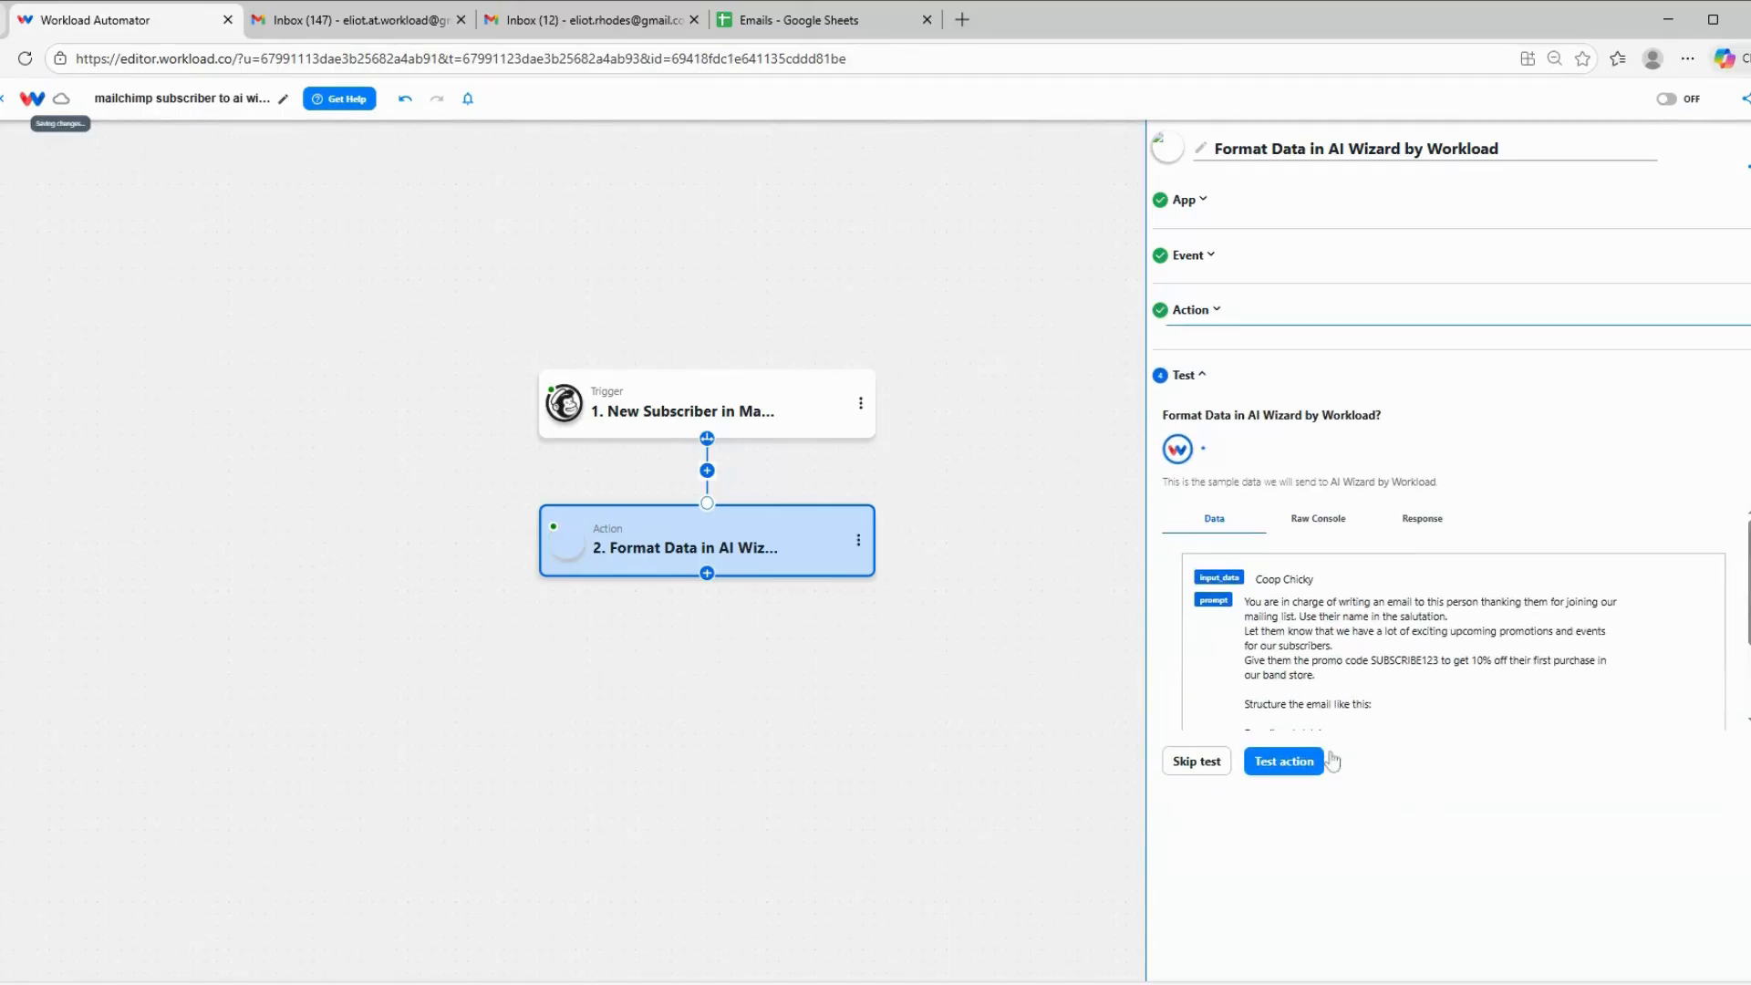
click(1303, 752)
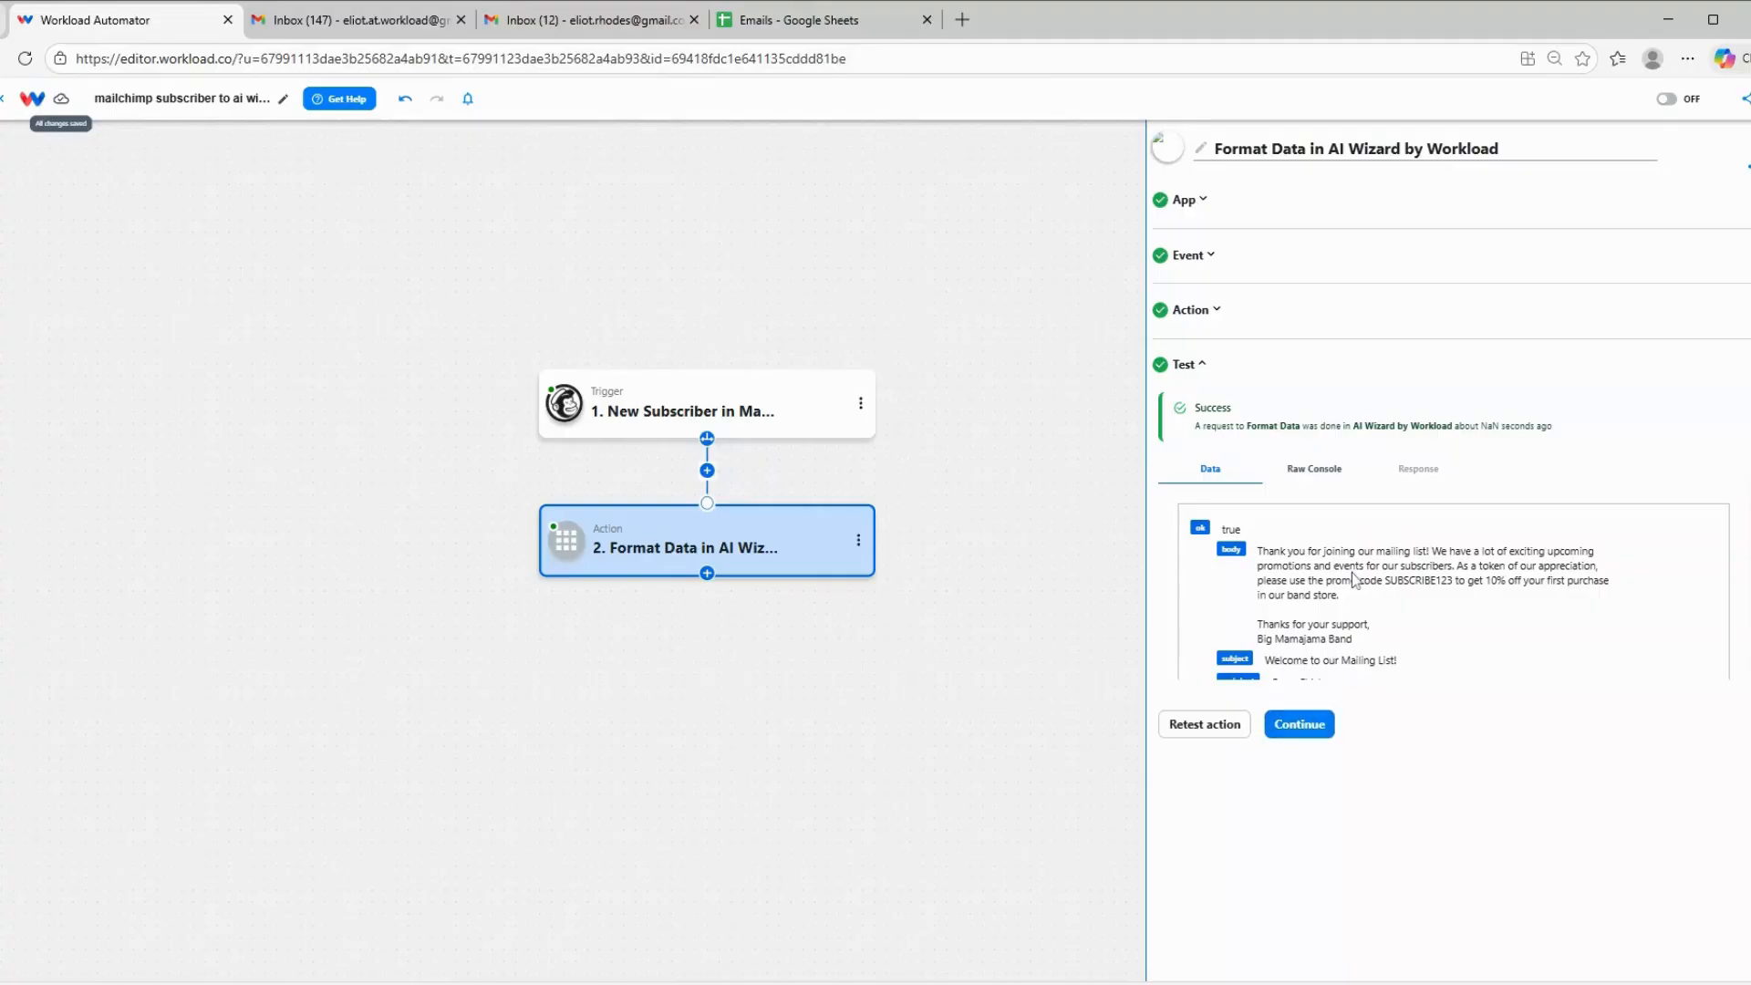
scroll(1349, 581, down, 1)
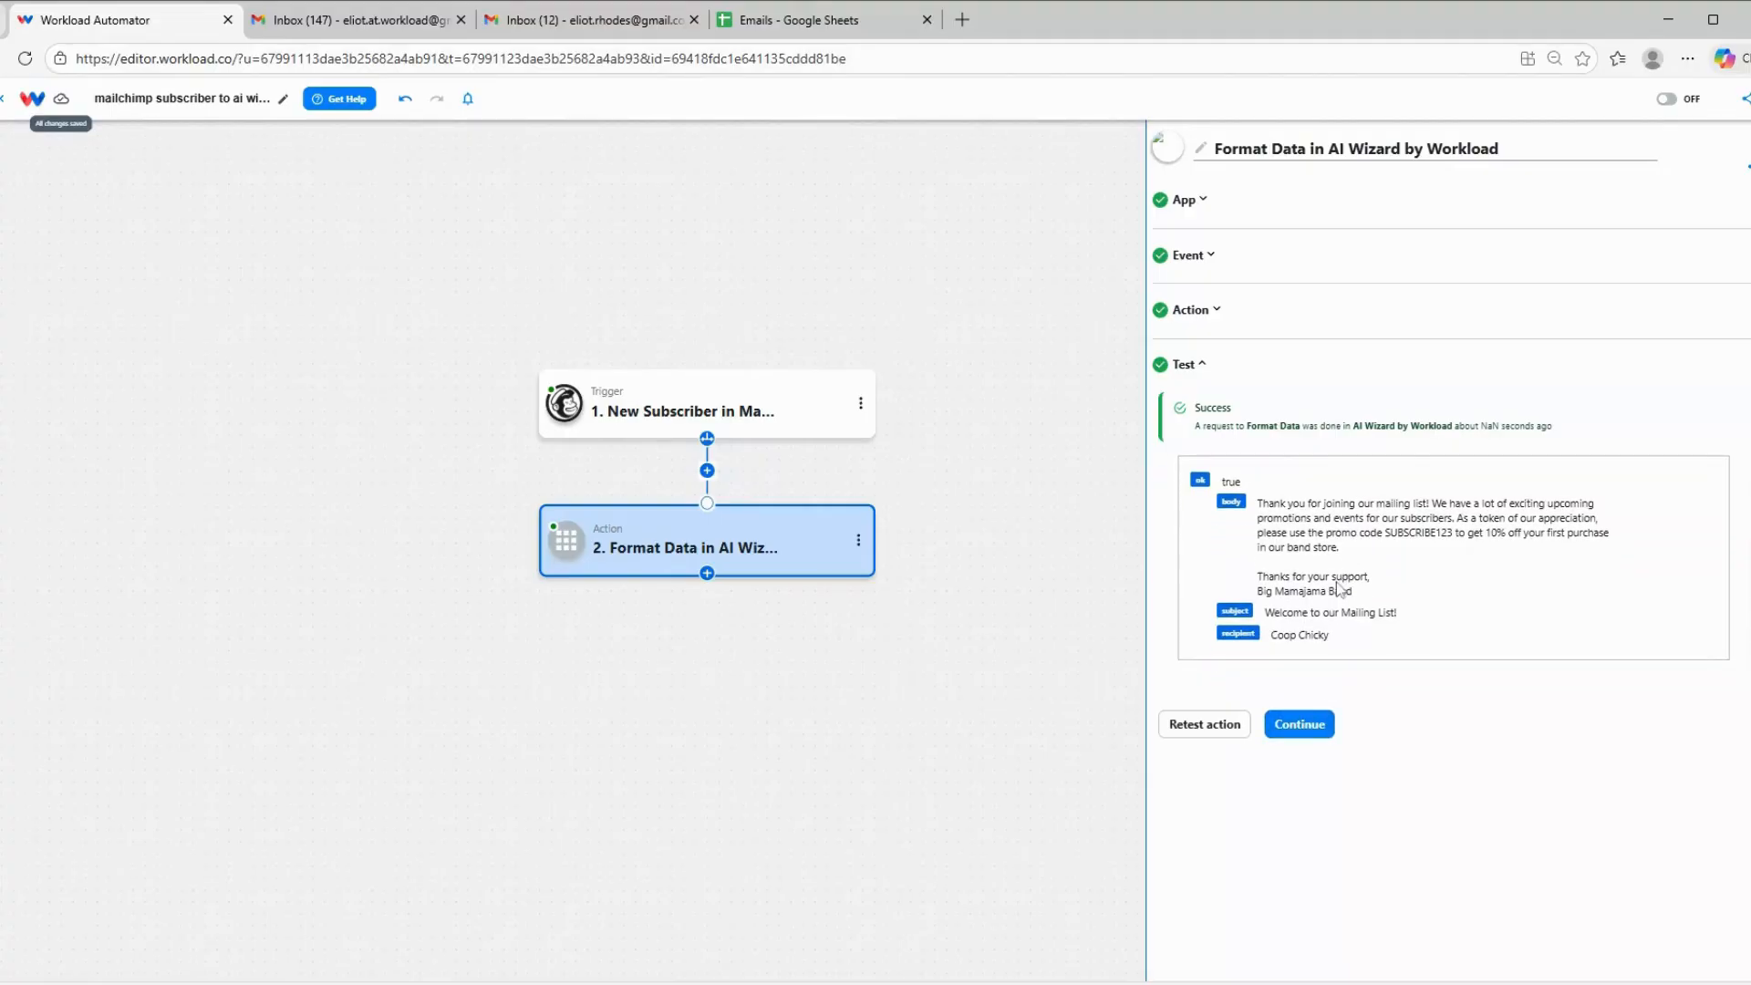
click(1298, 726)
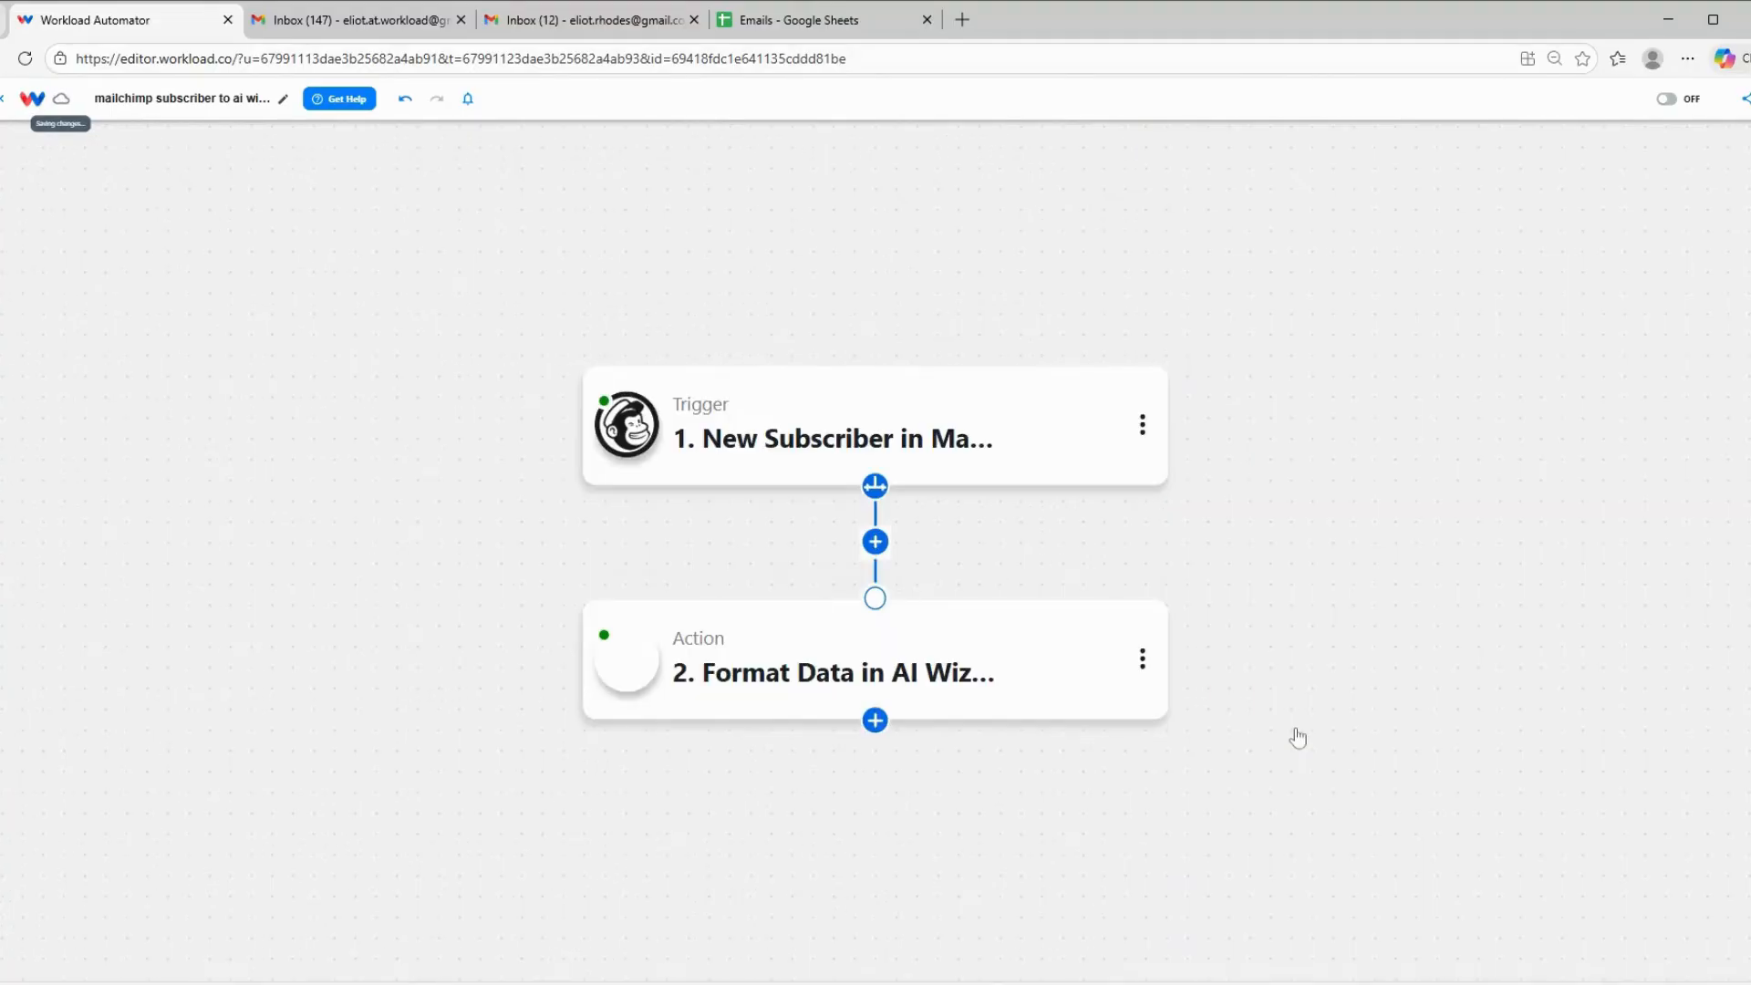
- Add a third workflow step using Google Gmail with the "Send an Email in Gmail" event
click(874, 722)
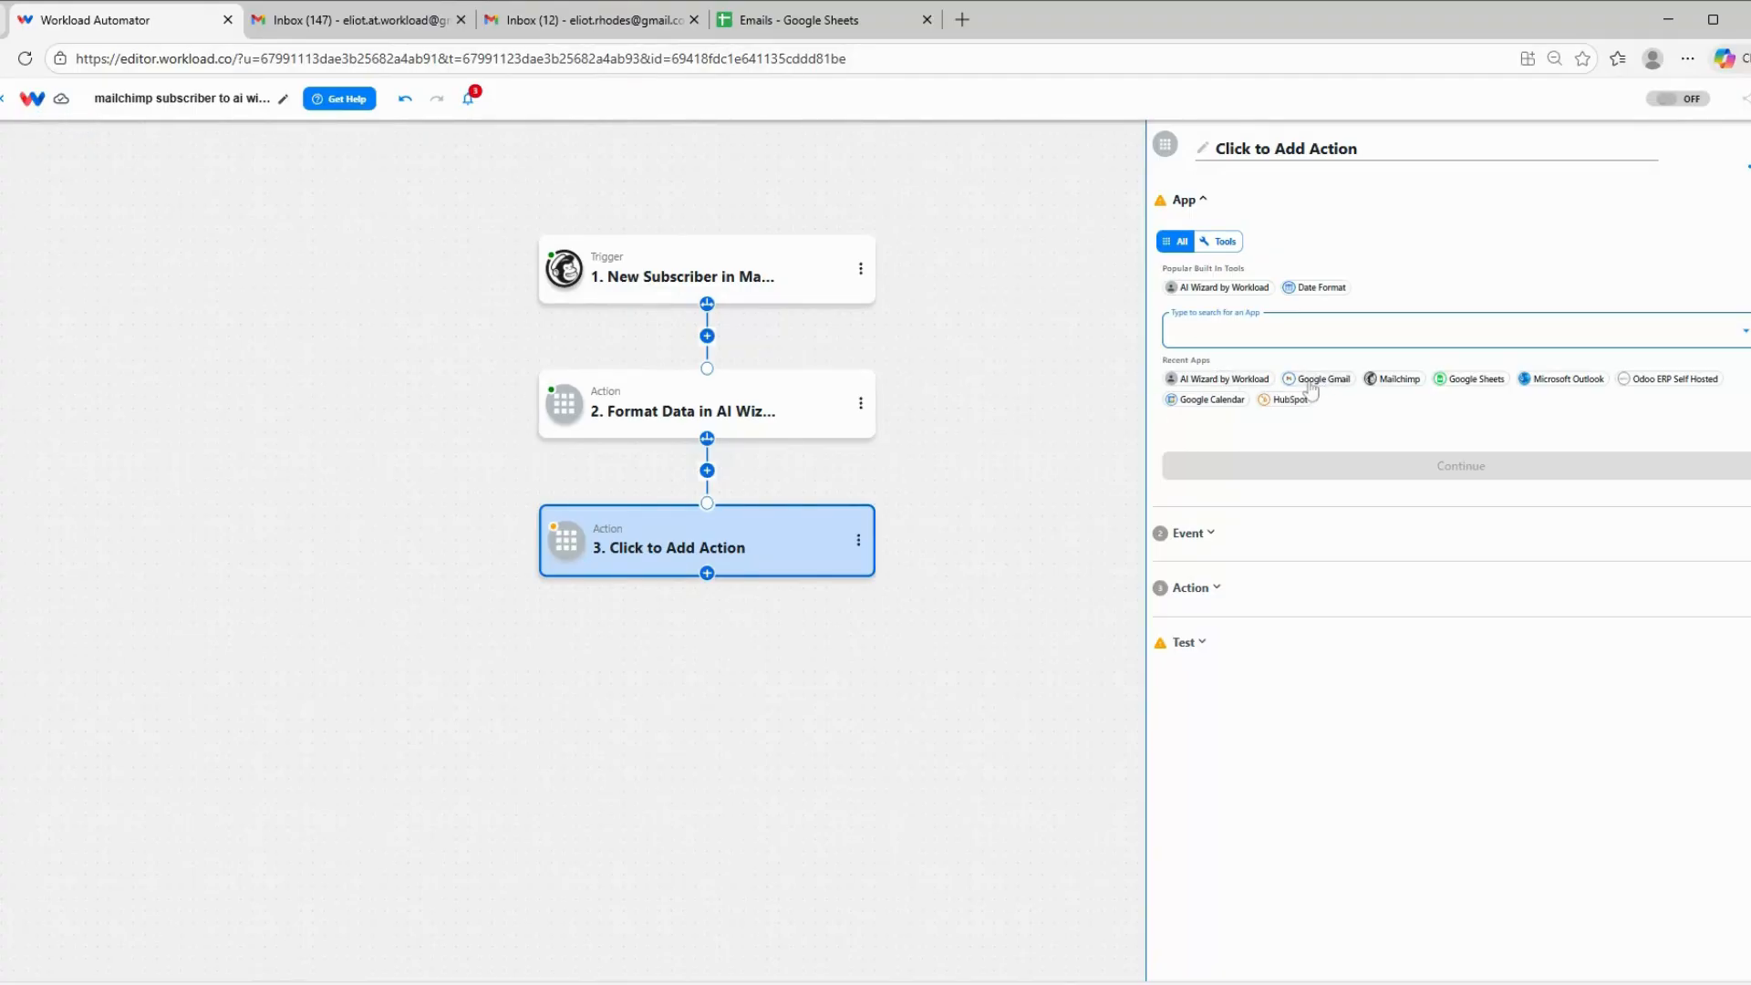
click(1310, 383)
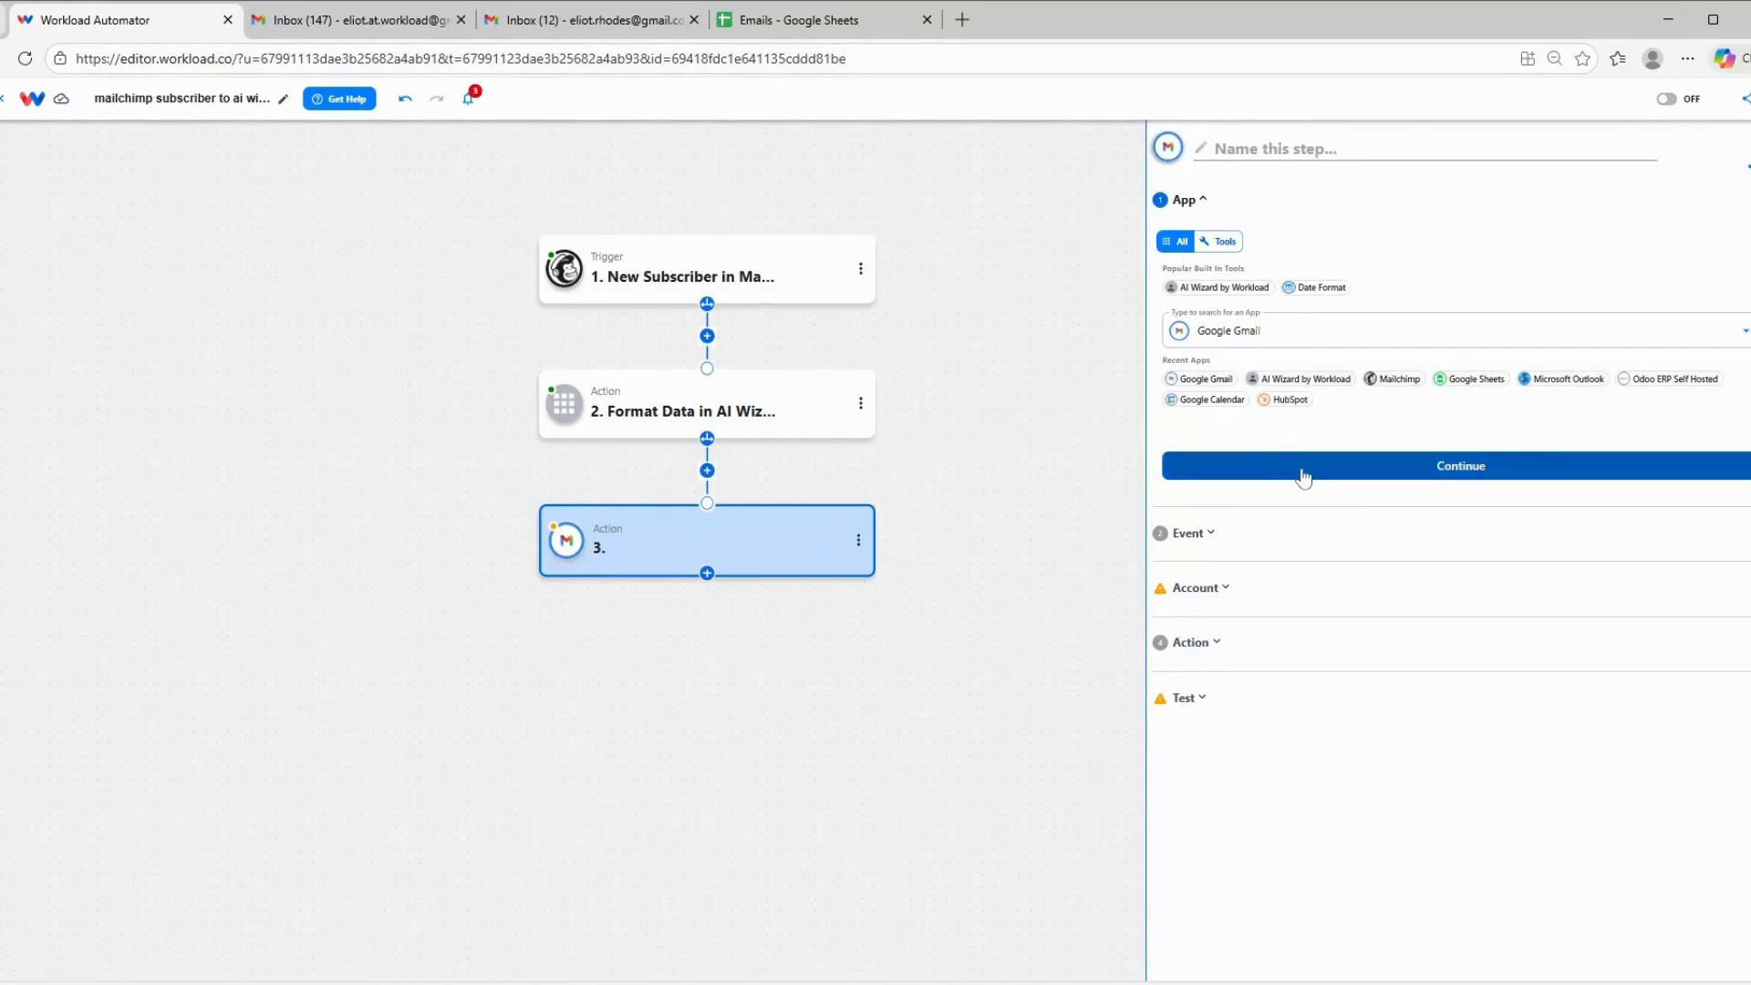
click(1305, 477)
click(1261, 291)
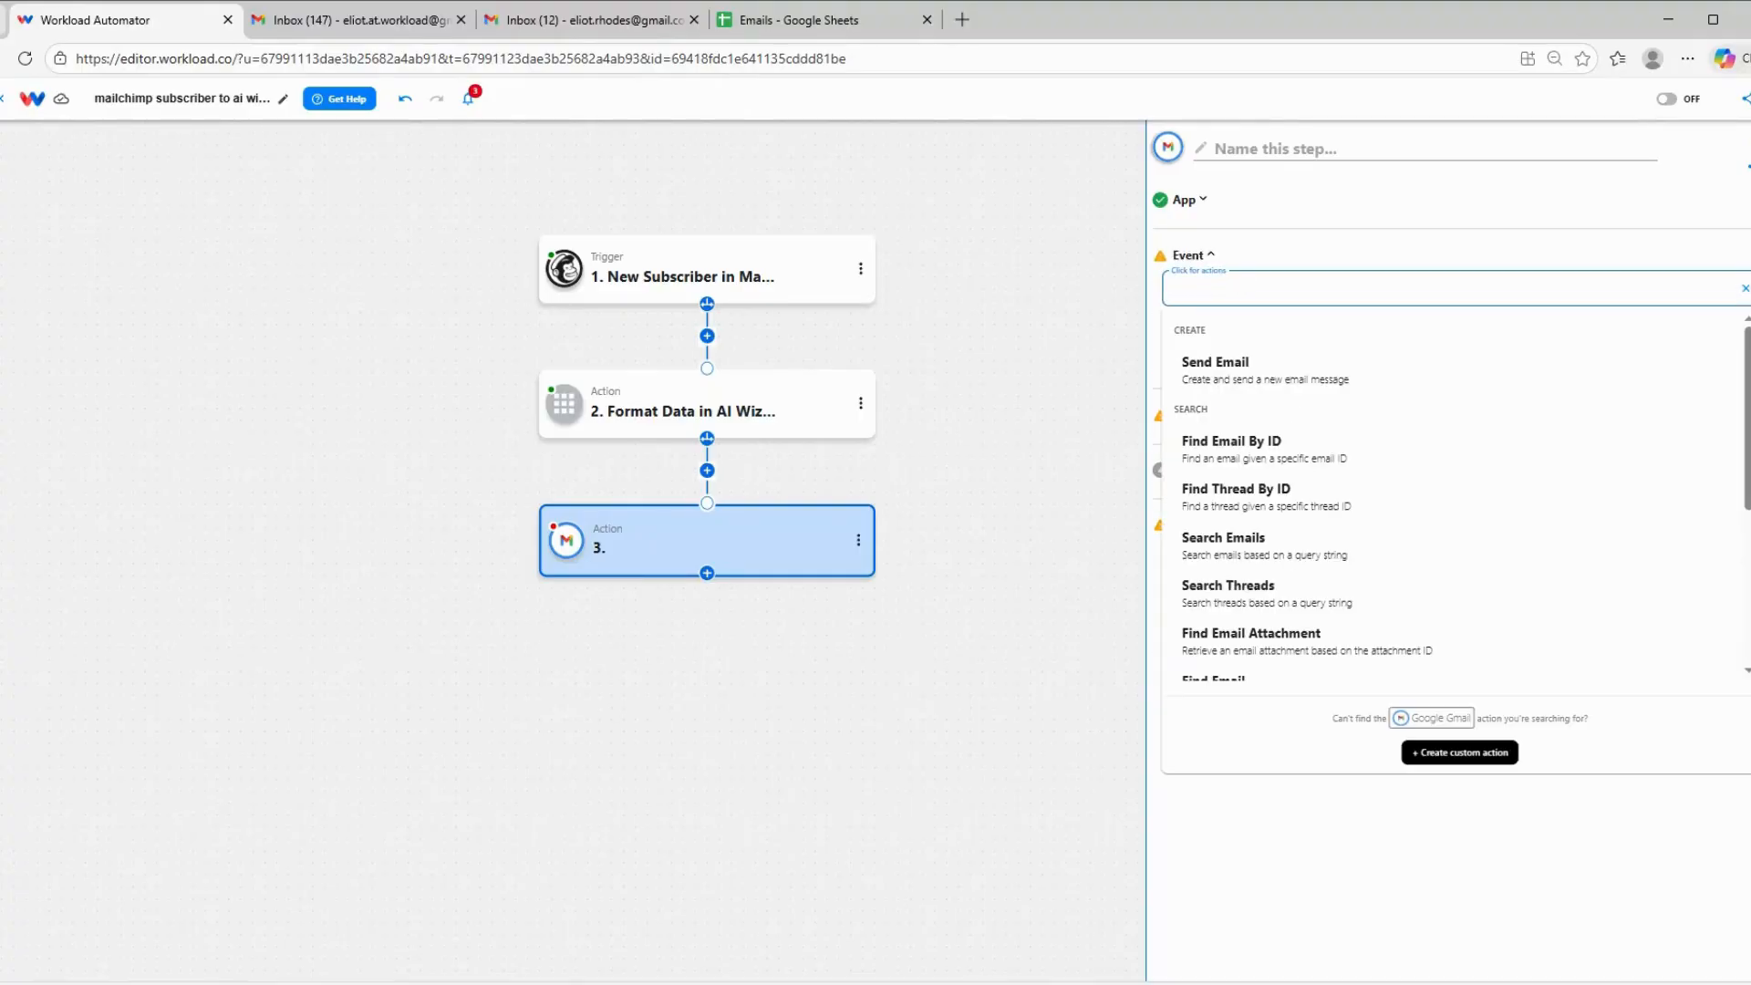
scroll(1245, 356, down, 3)
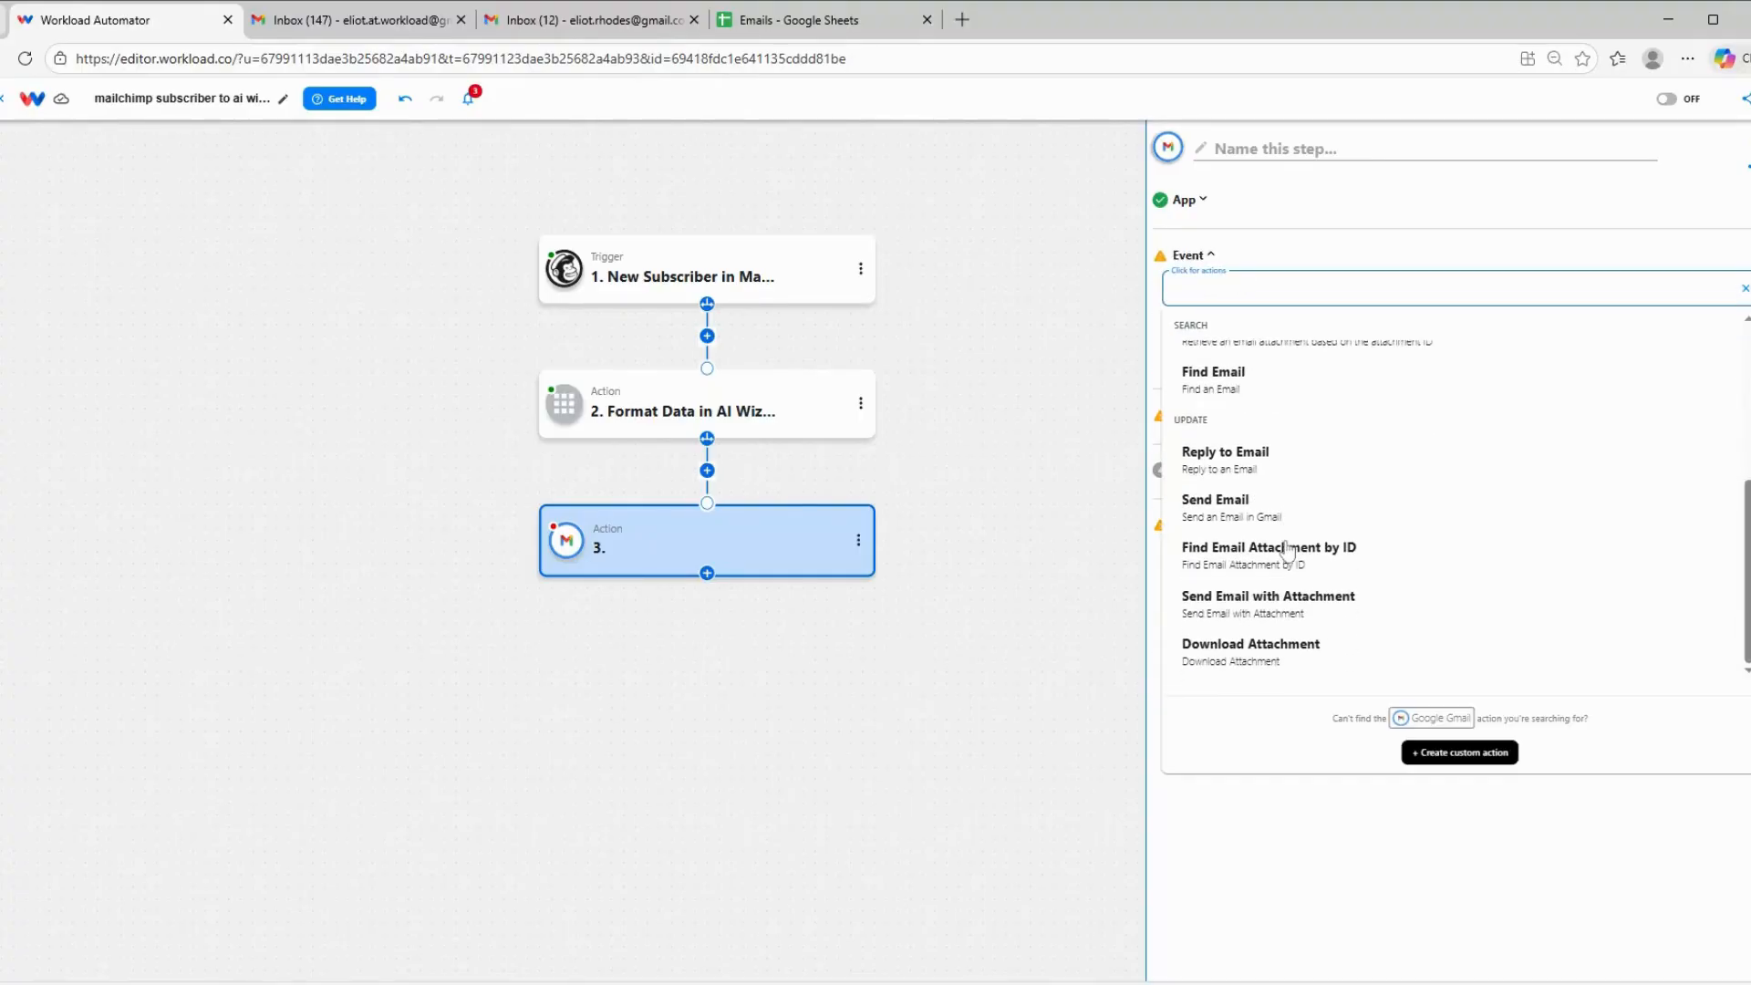
click(1222, 509)
click(1279, 353)
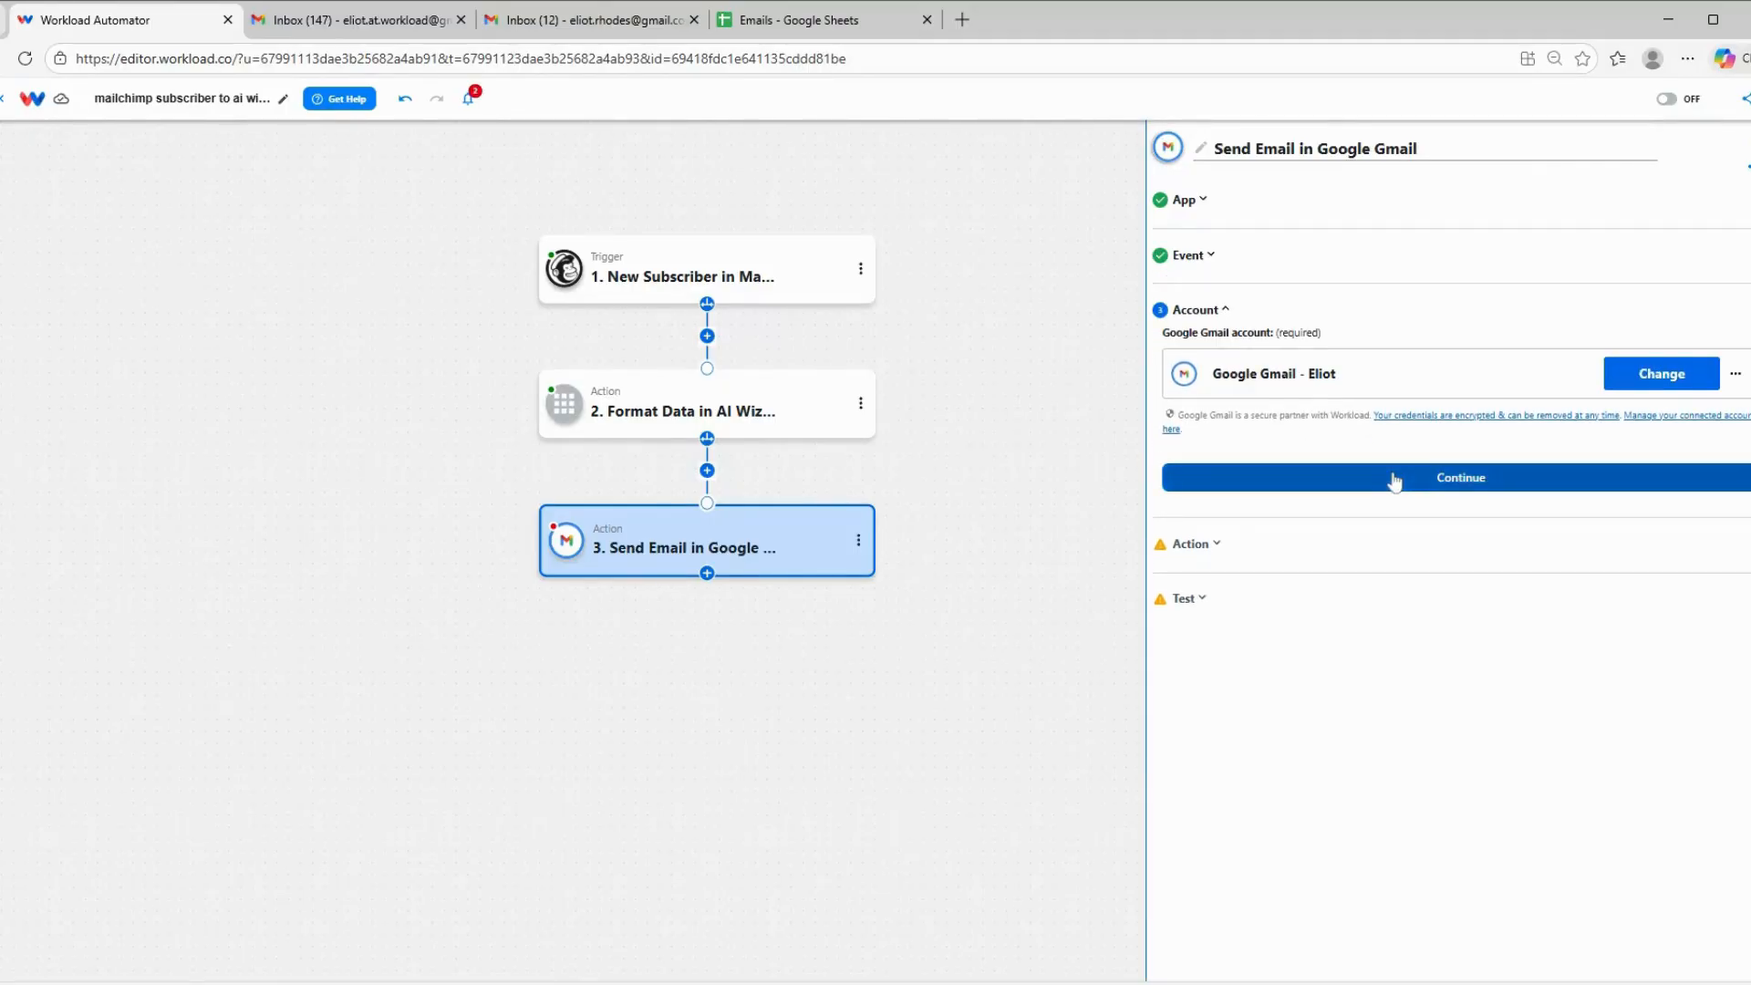
- Keep the connected Gmail account and map the Mailchimp trigger's email_address to the To field
click(1375, 481)
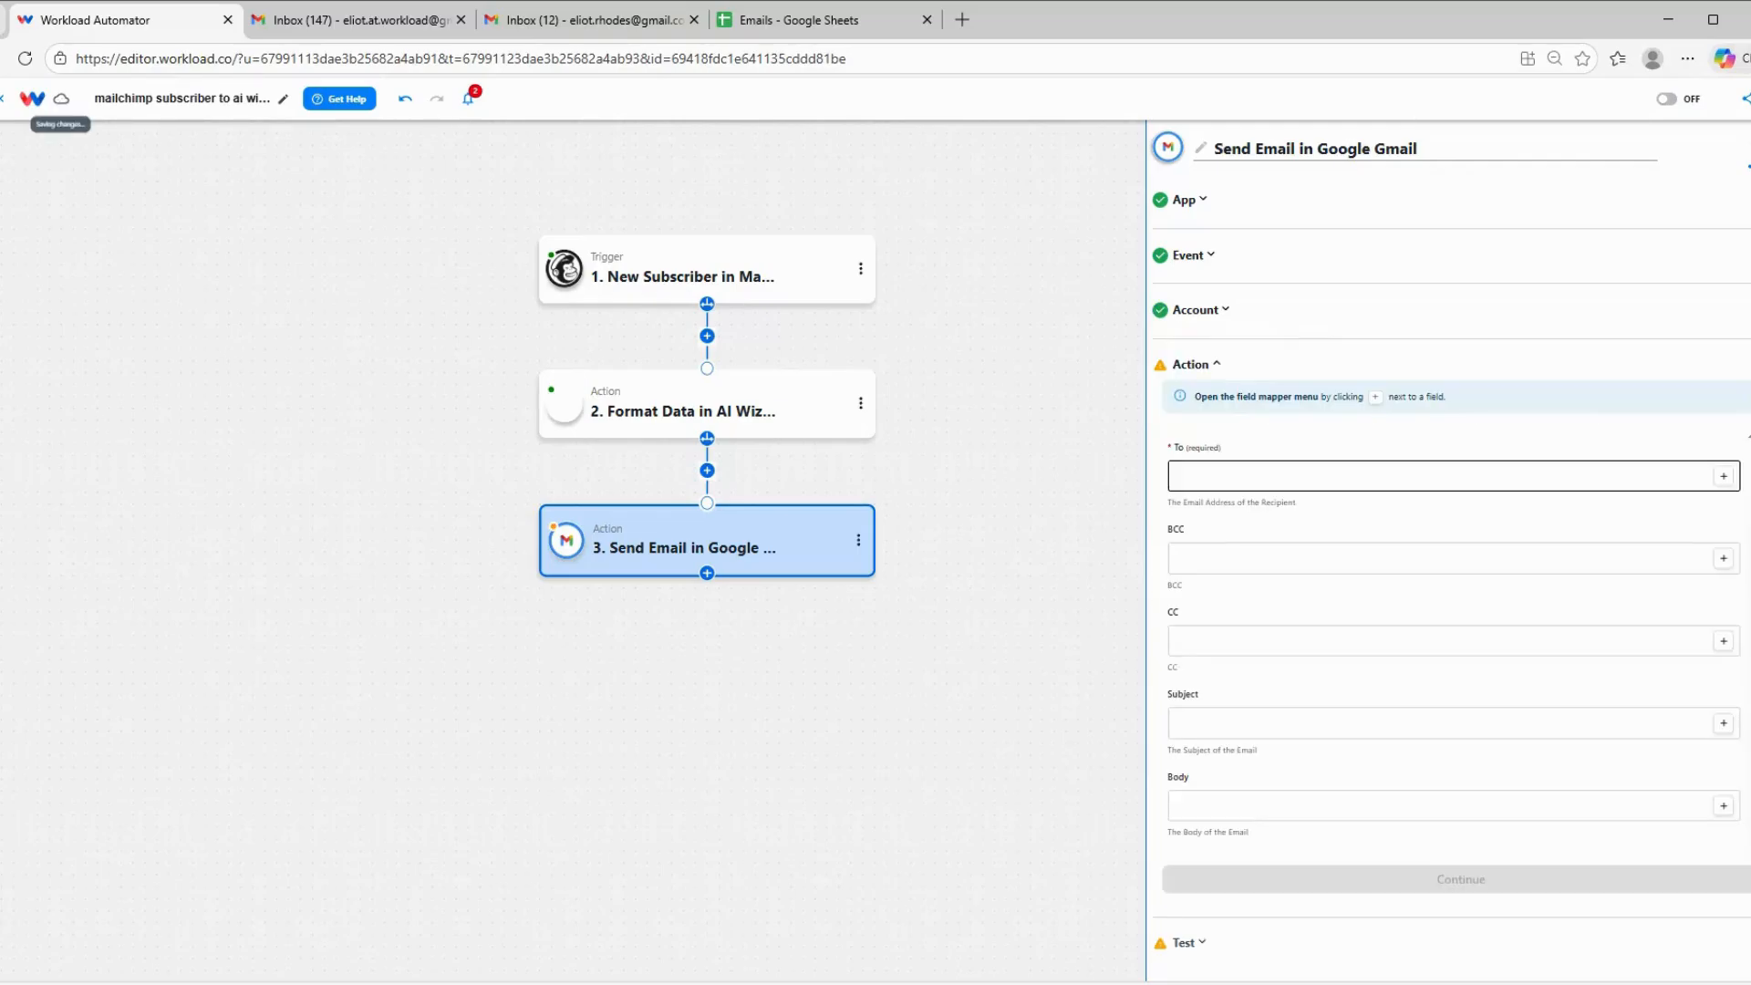
click(1720, 480)
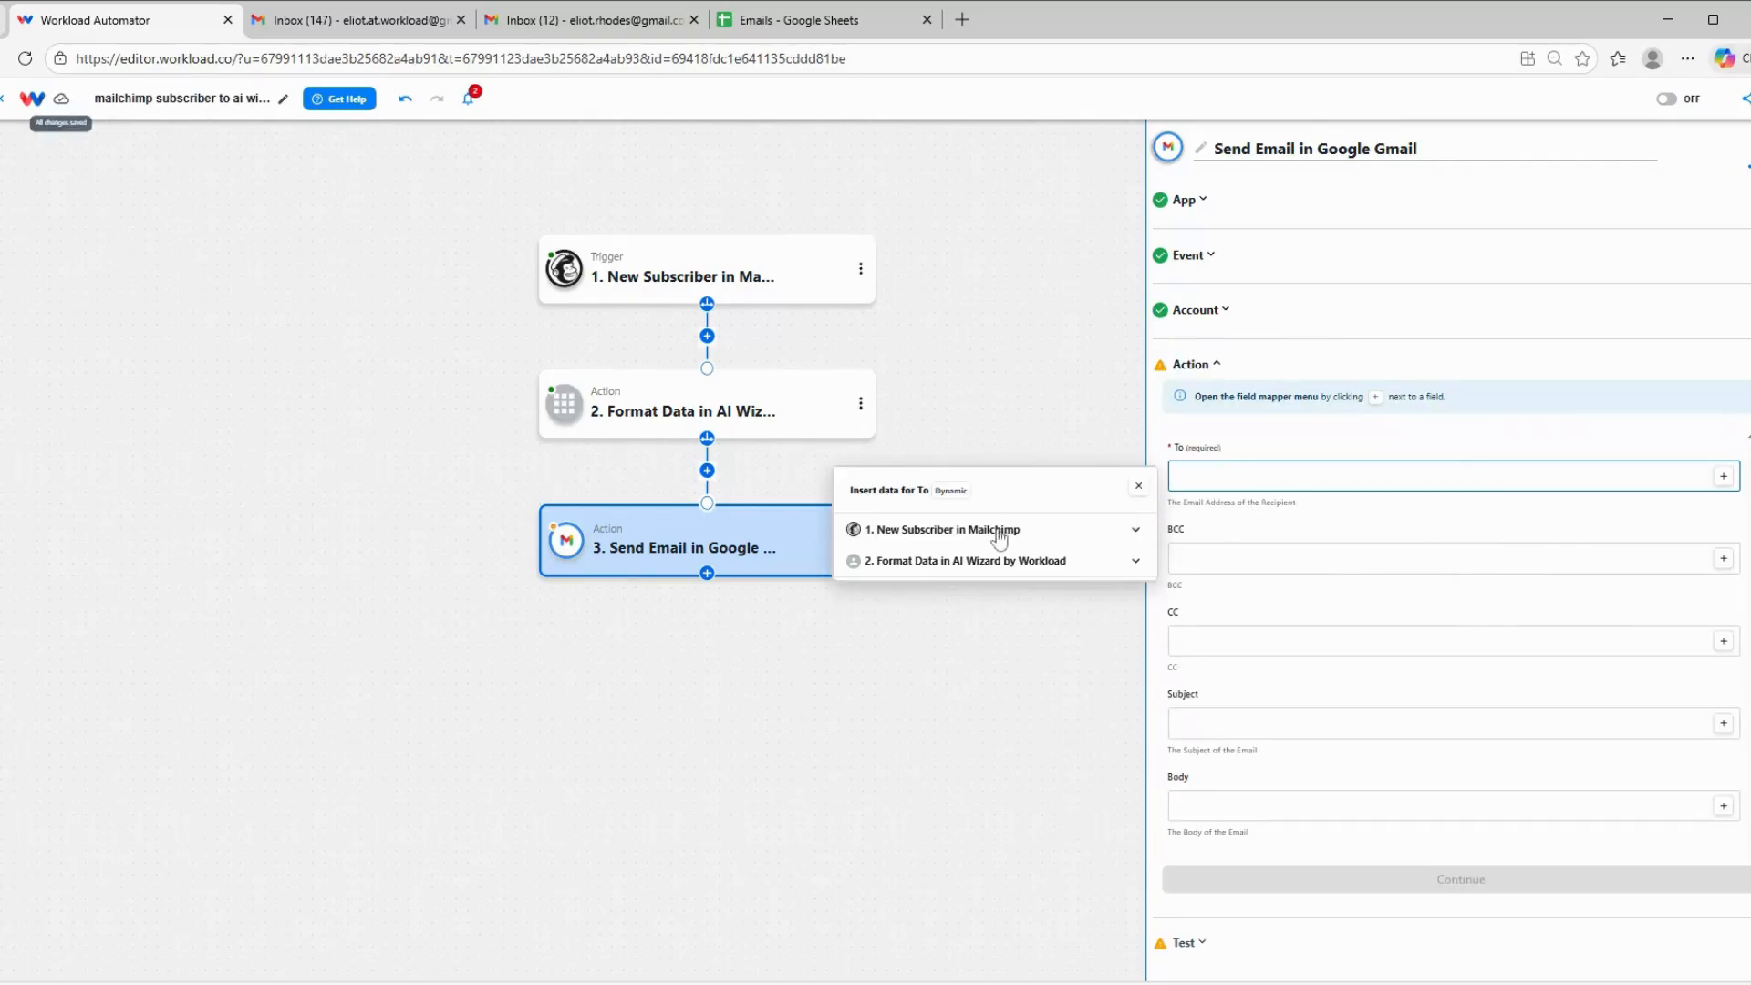
click(988, 544)
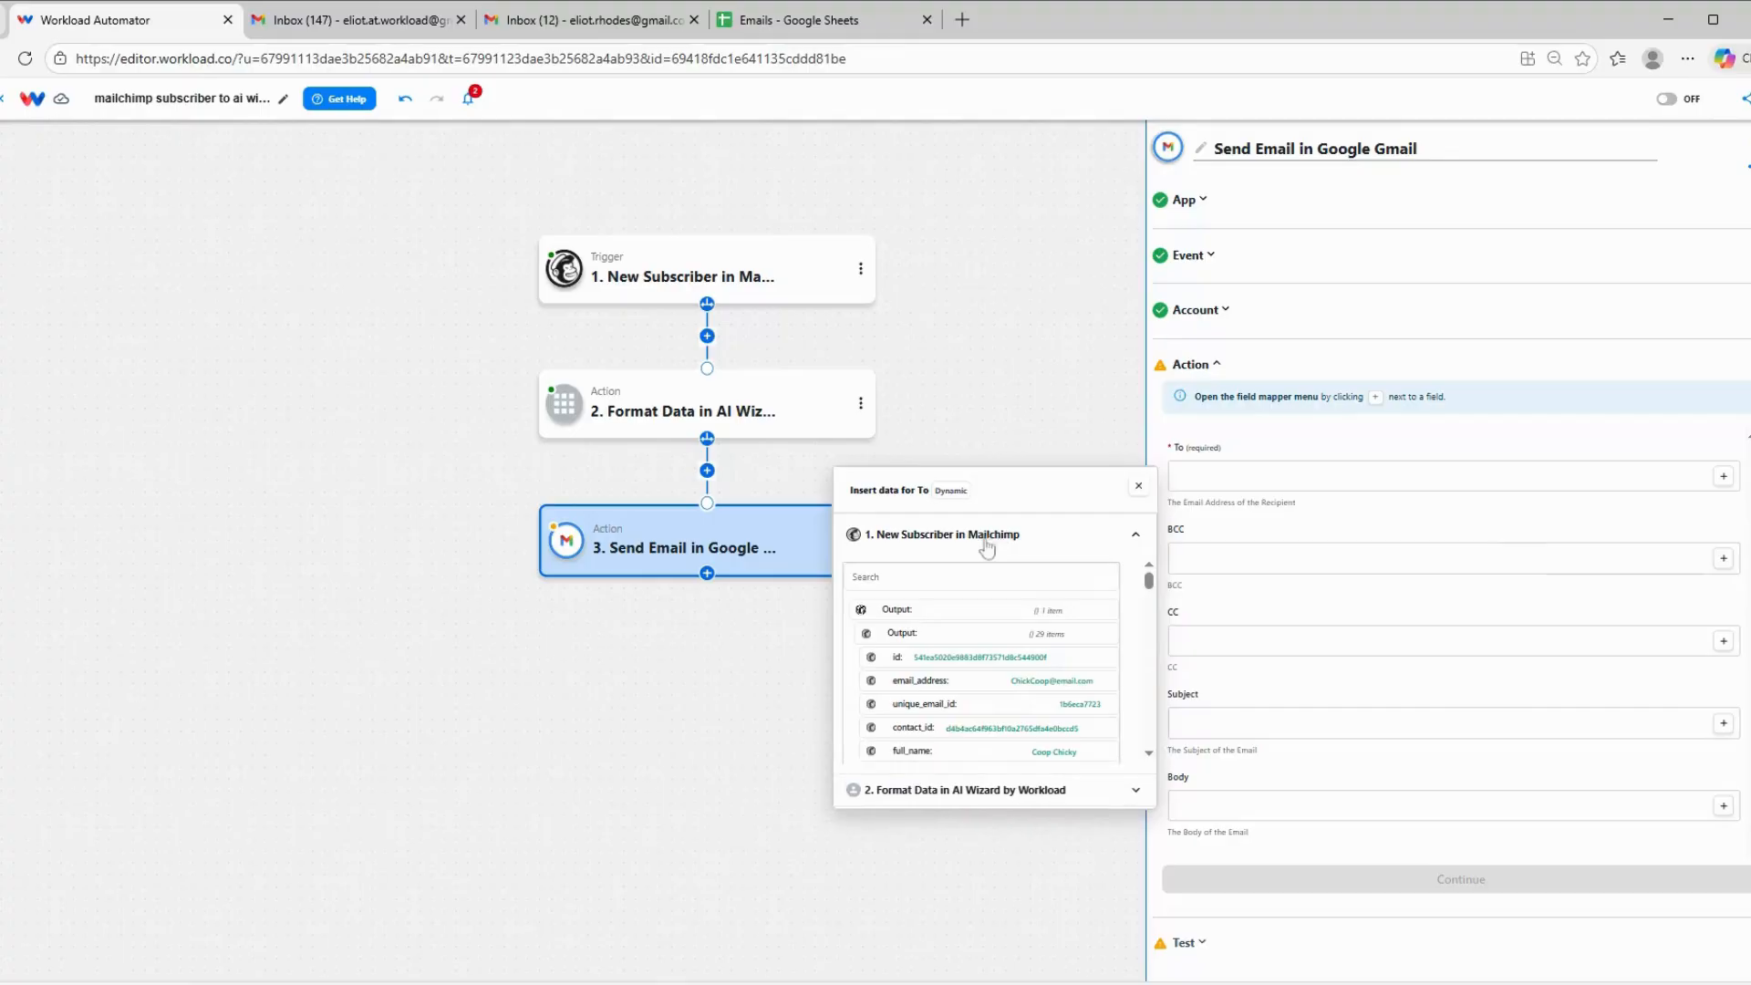
click(913, 692)
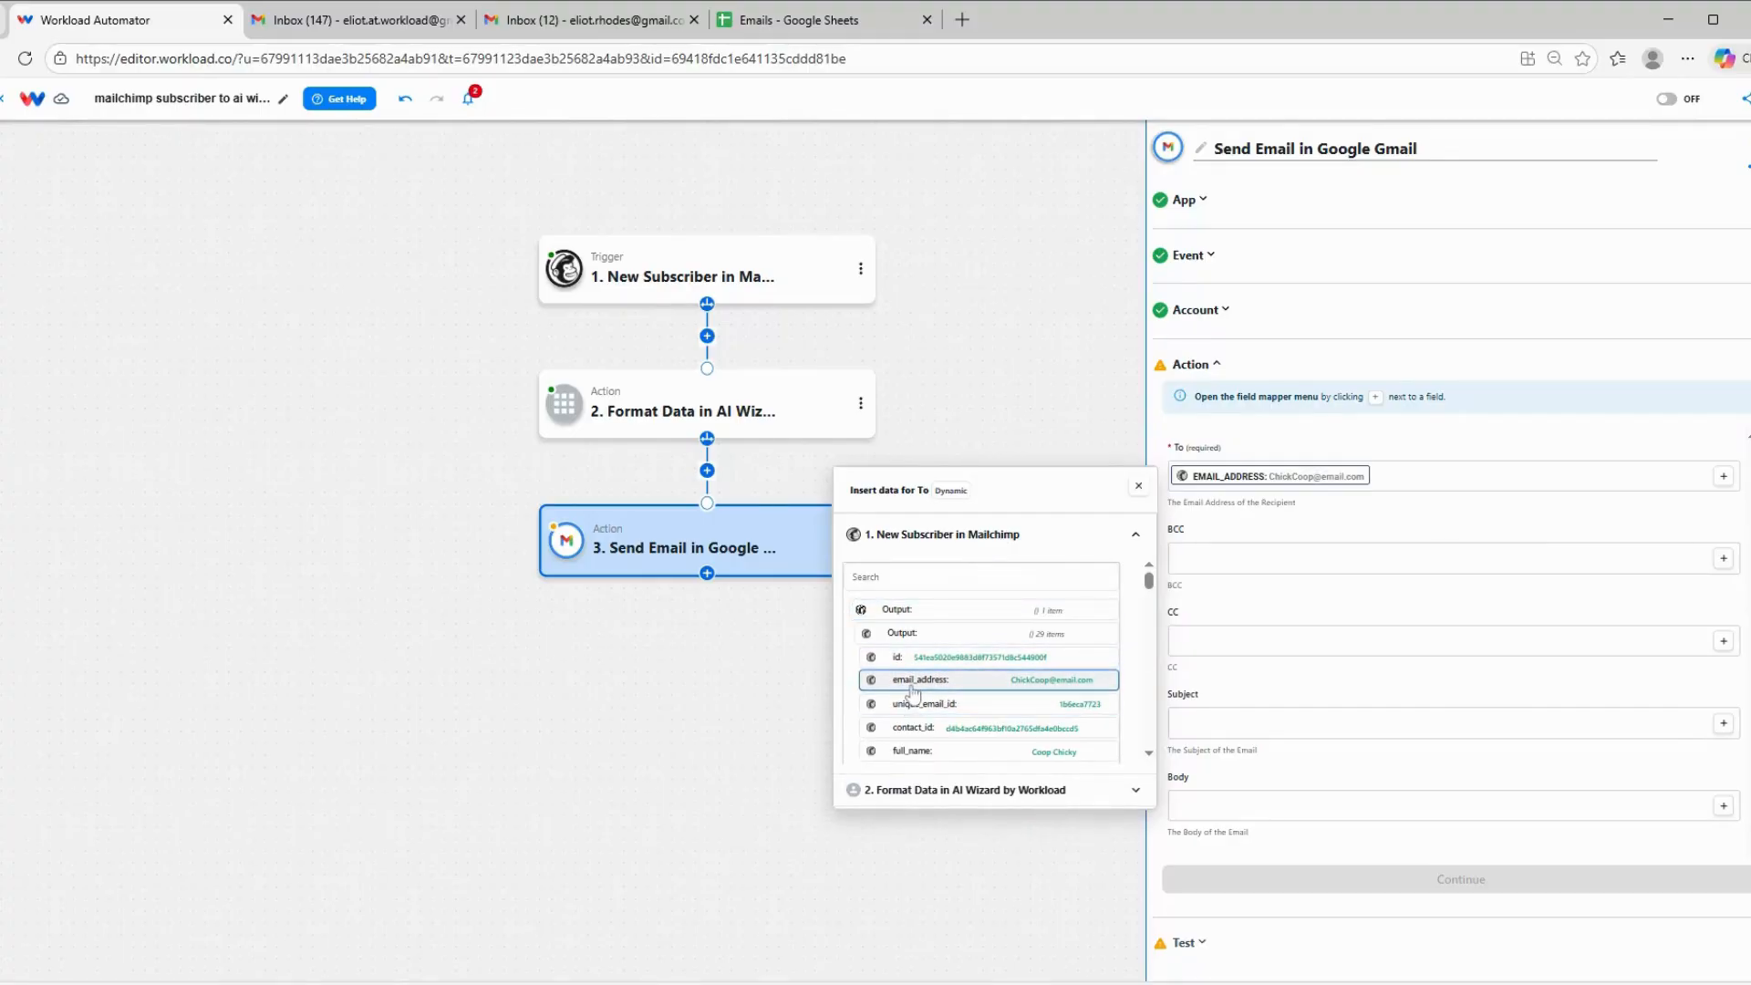
click(1310, 512)
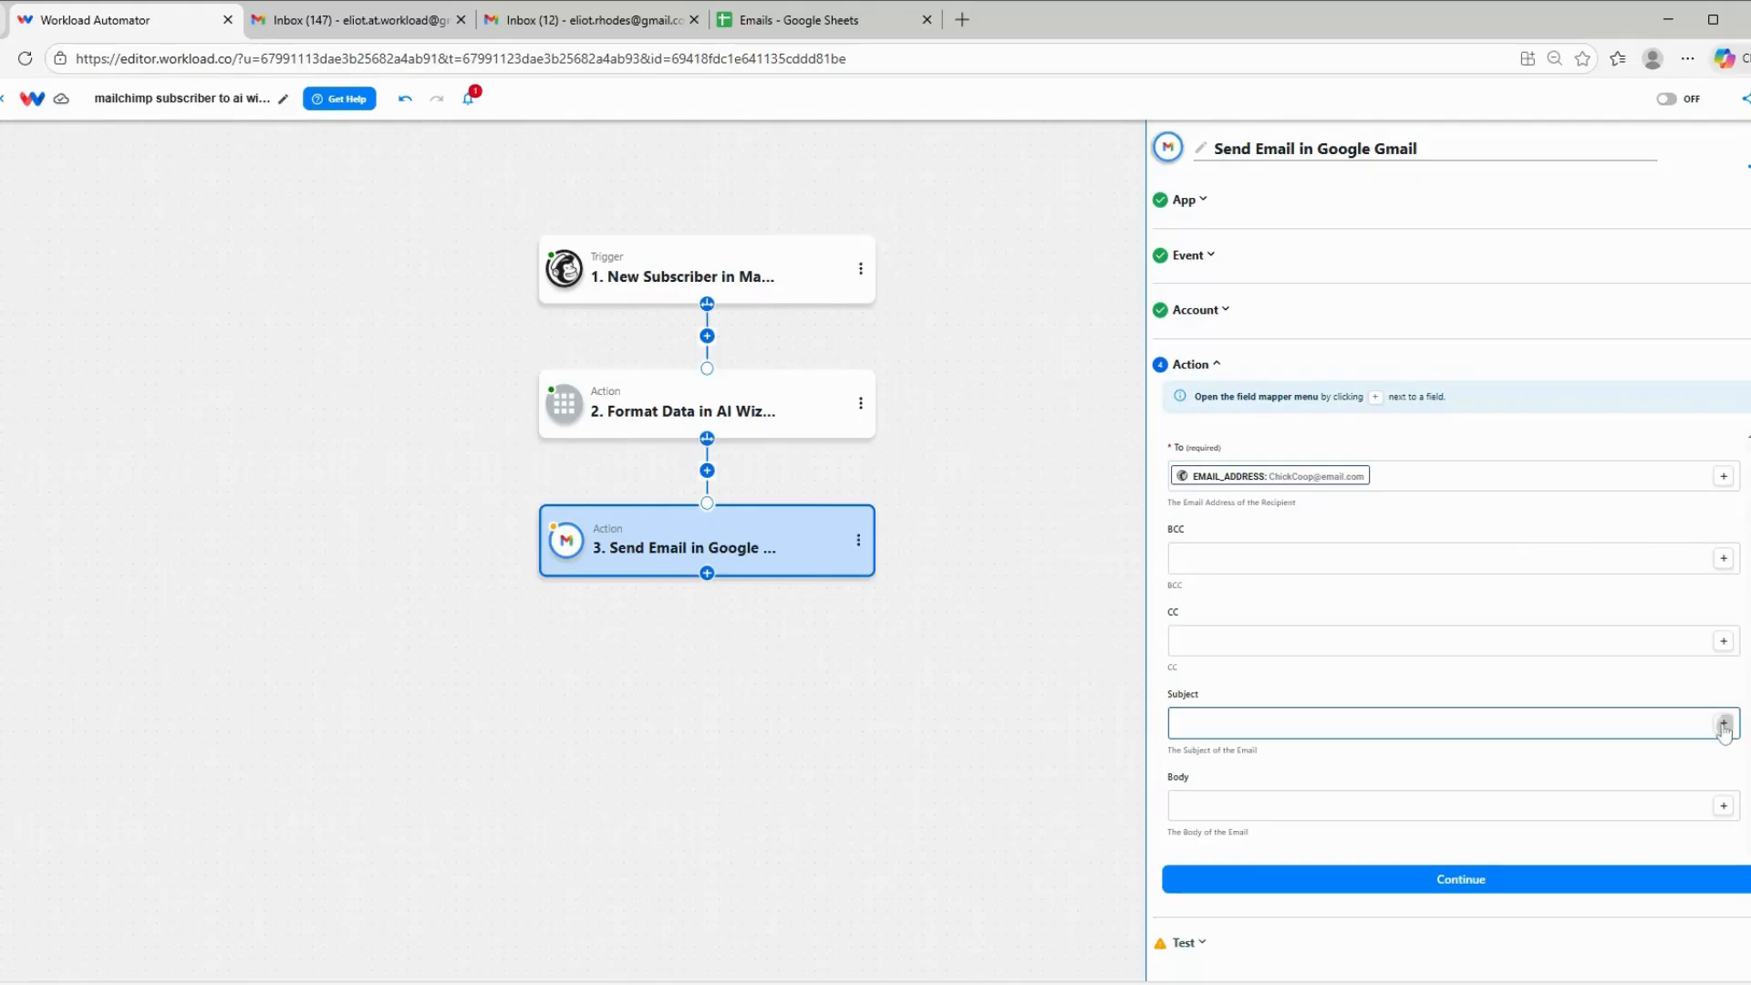
- Map the subject from the AI Wizard's Format Data output to the email's Subject field
click(1629, 730)
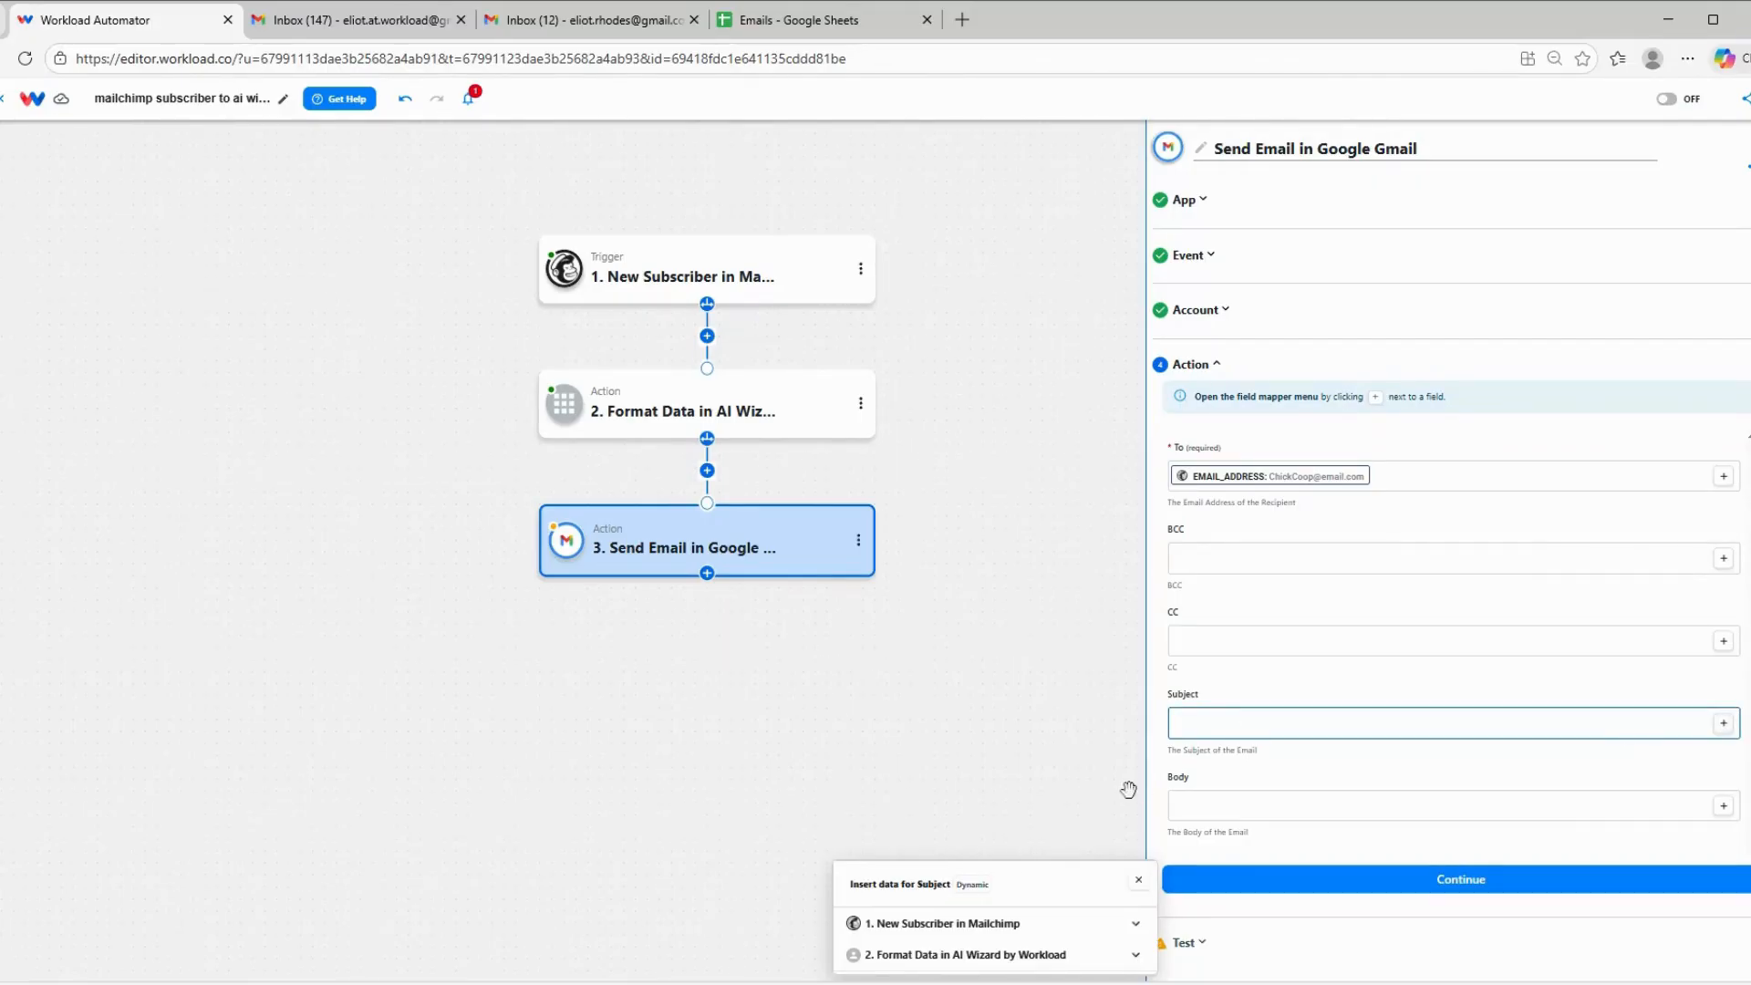
click(960, 955)
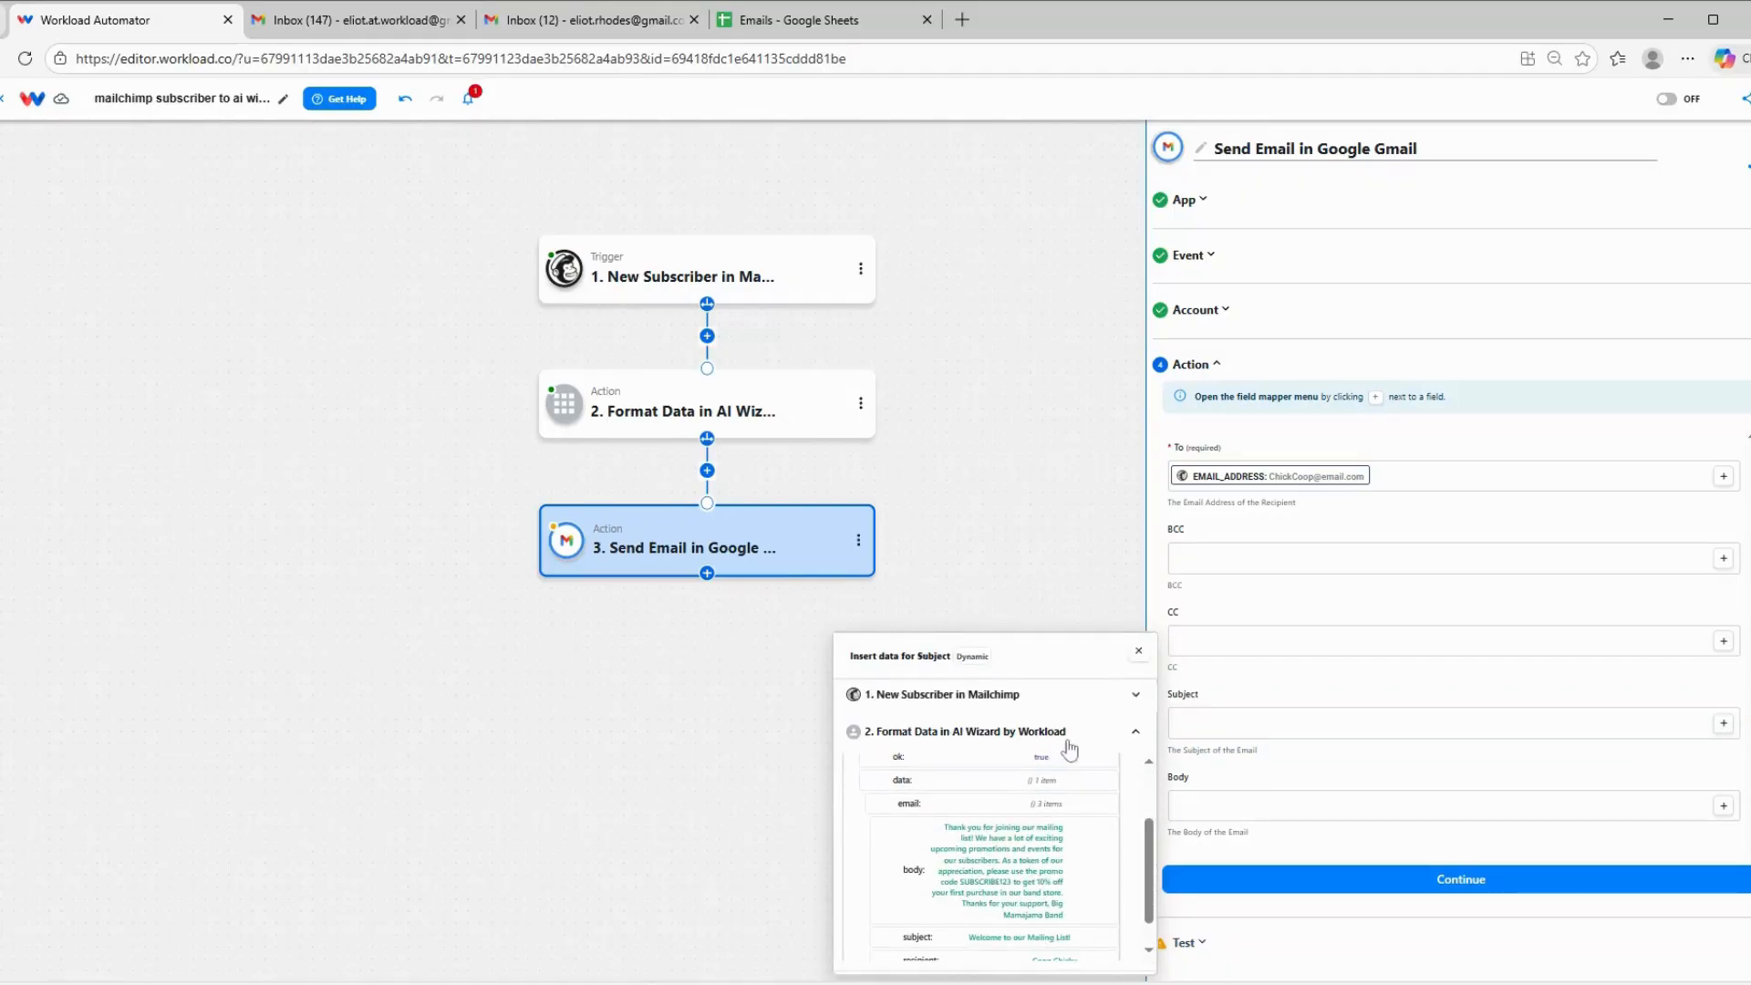
scroll(1077, 793, down, 1)
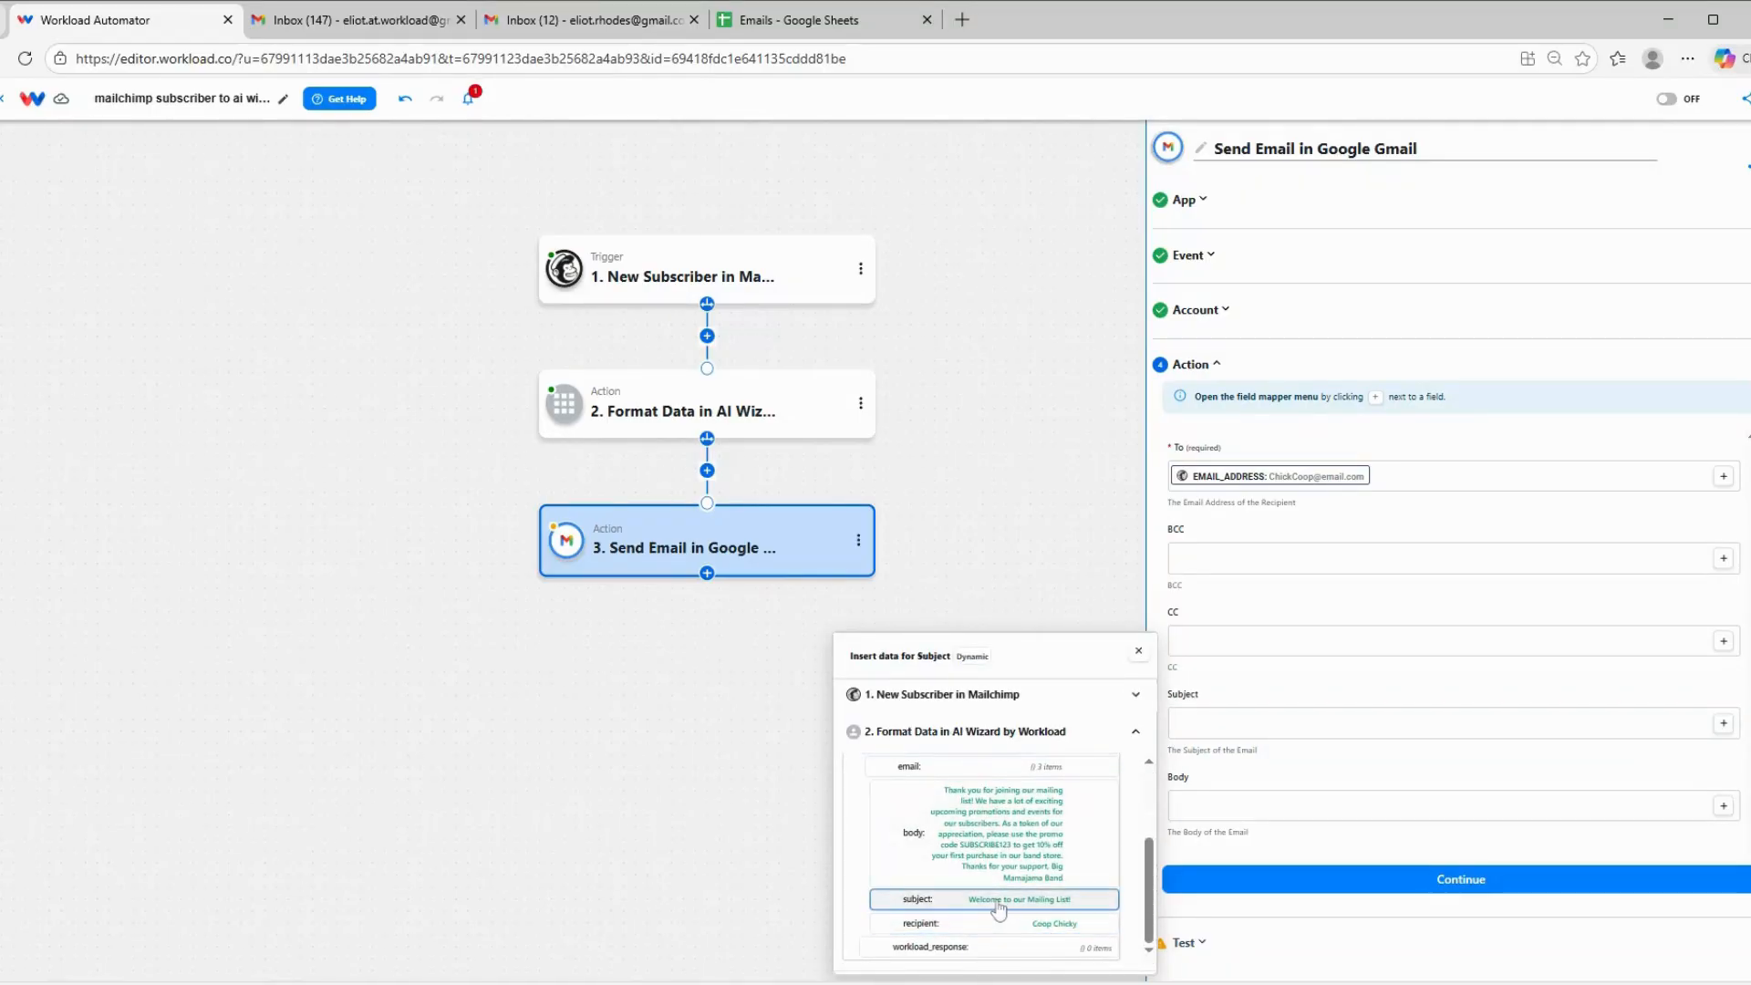
click(970, 903)
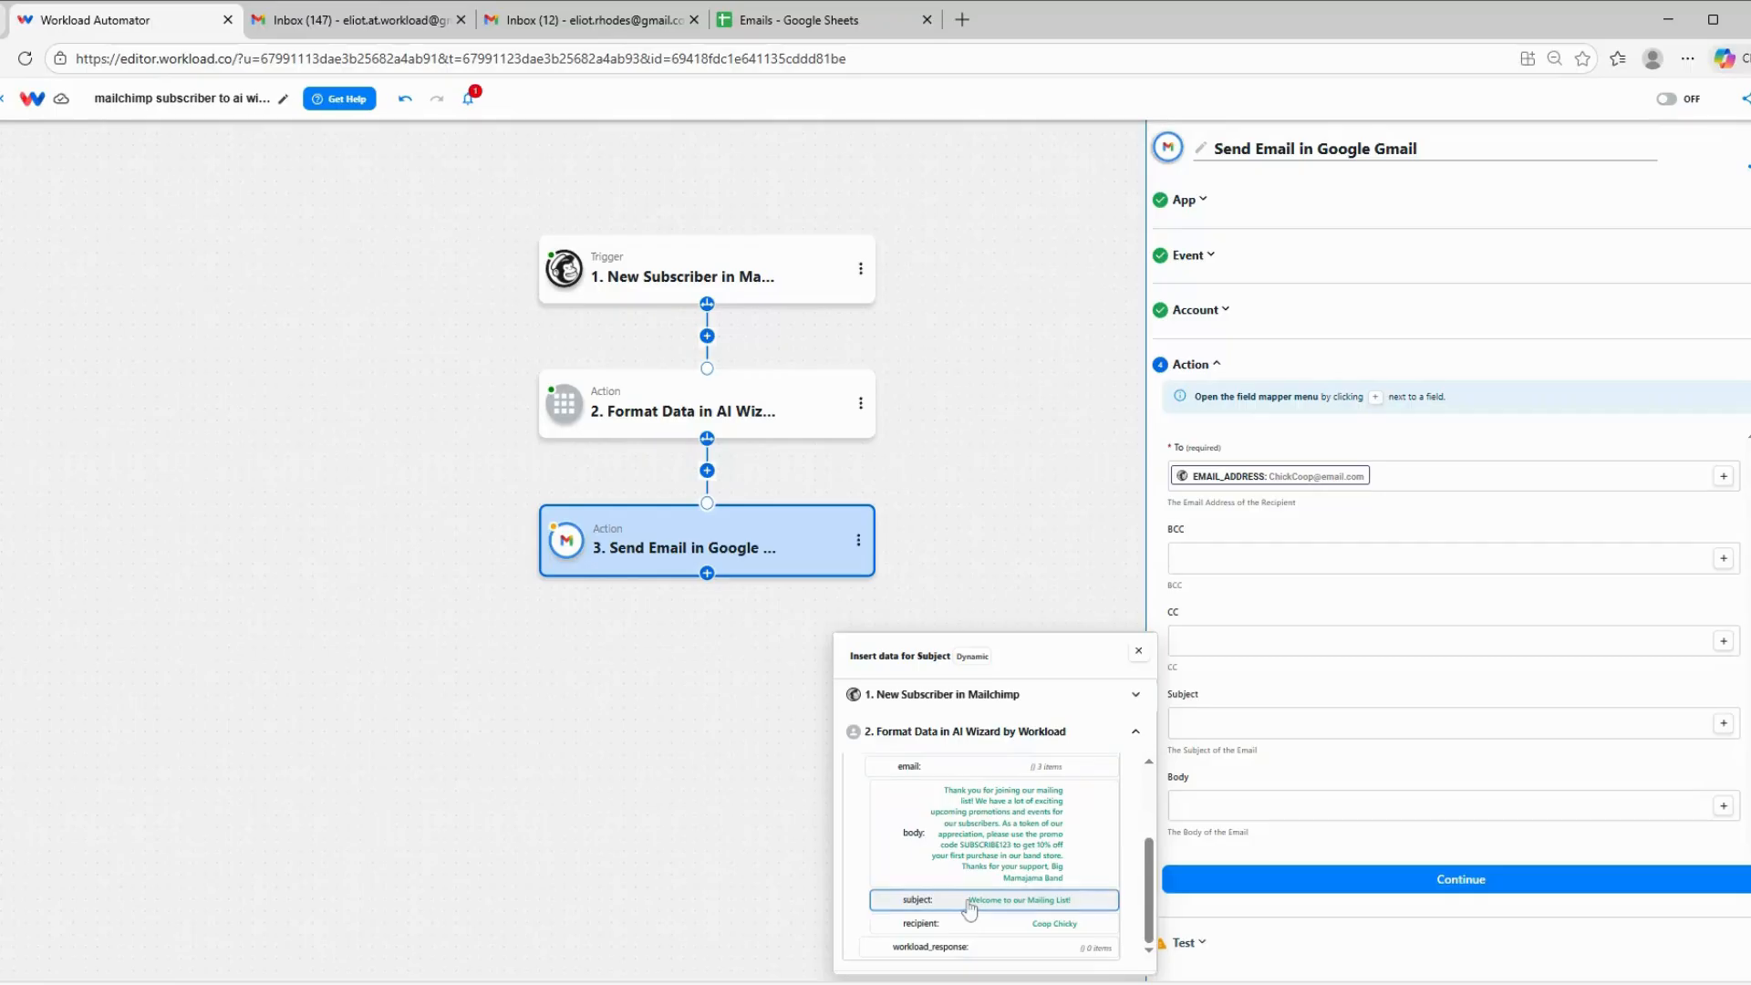
- Start the email Body with the greeting "Dear", the AI Wizard's recipient value and a comma, followed by a line break
click(1293, 803)
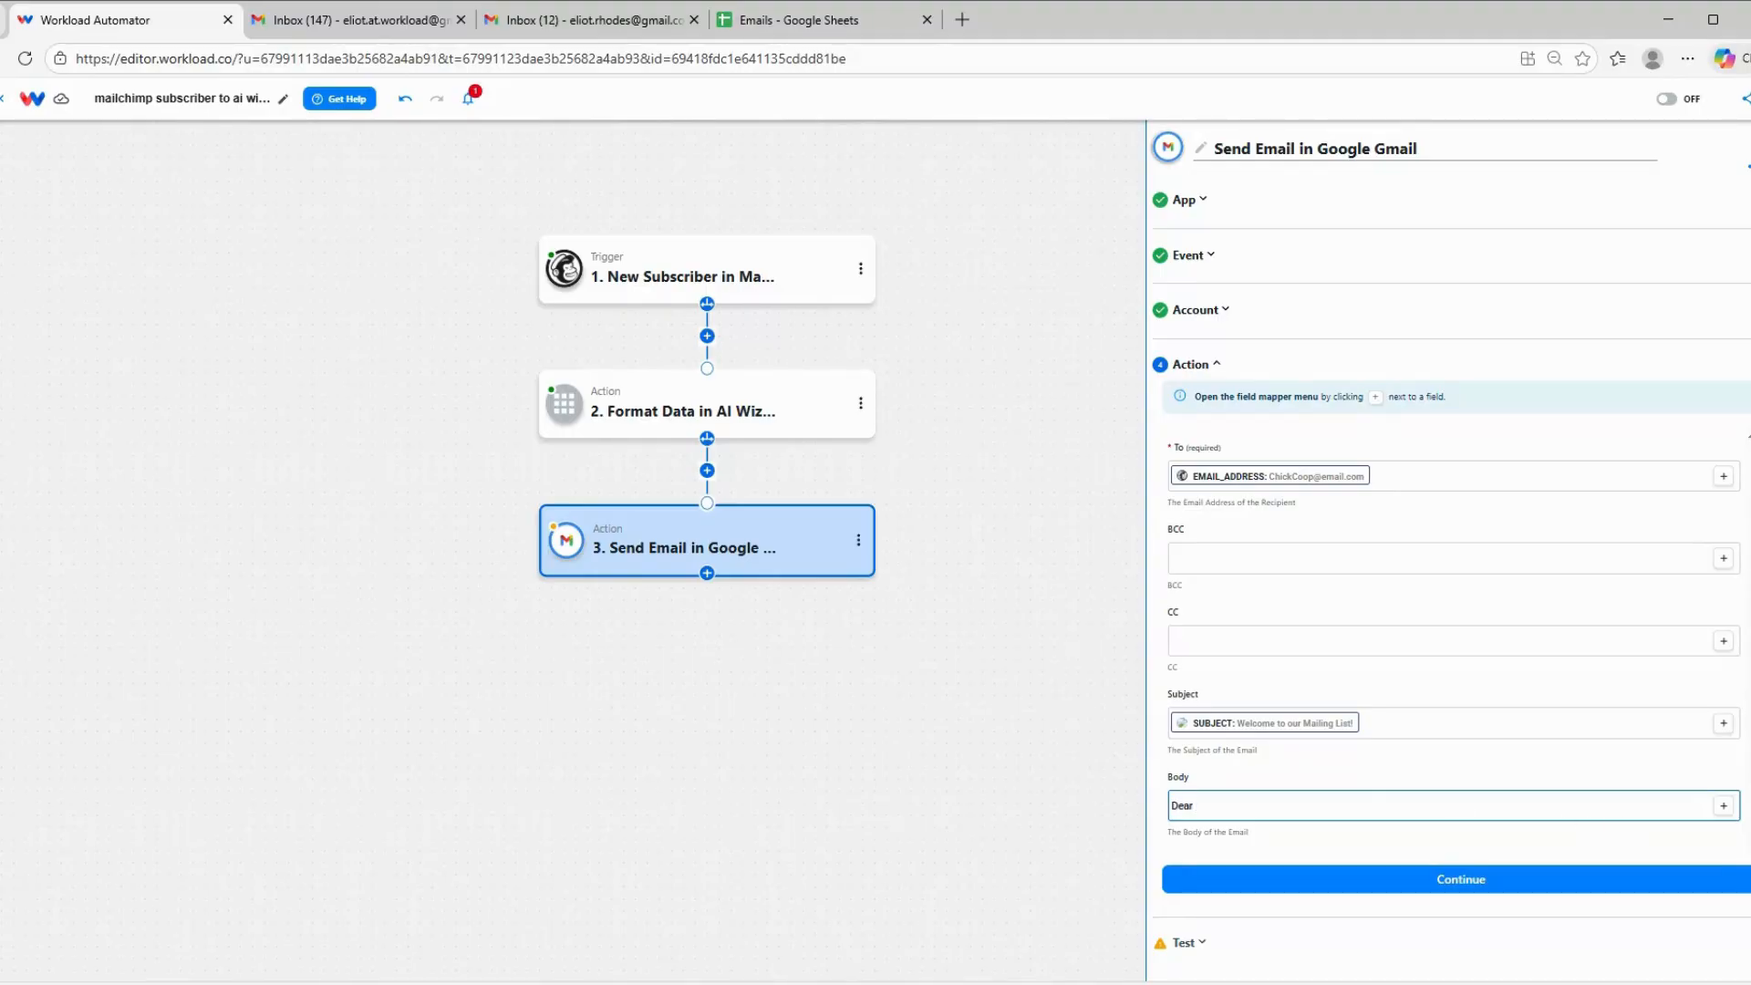
click(1728, 810)
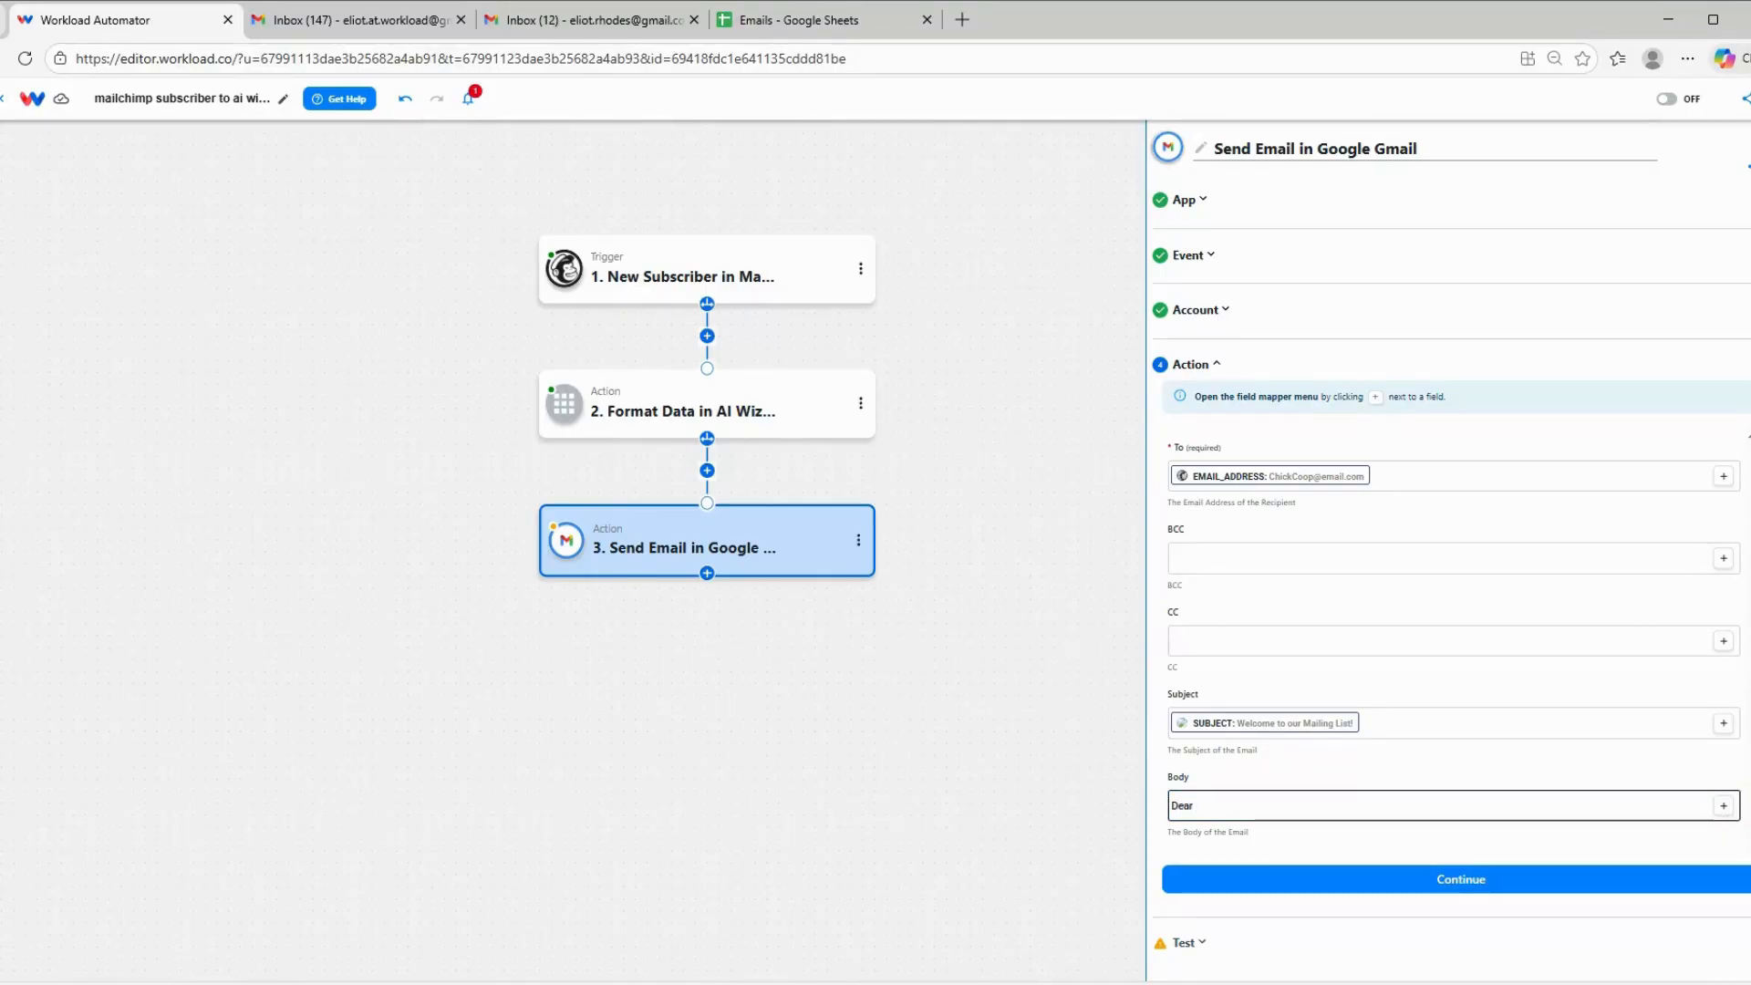
click(1723, 805)
click(954, 955)
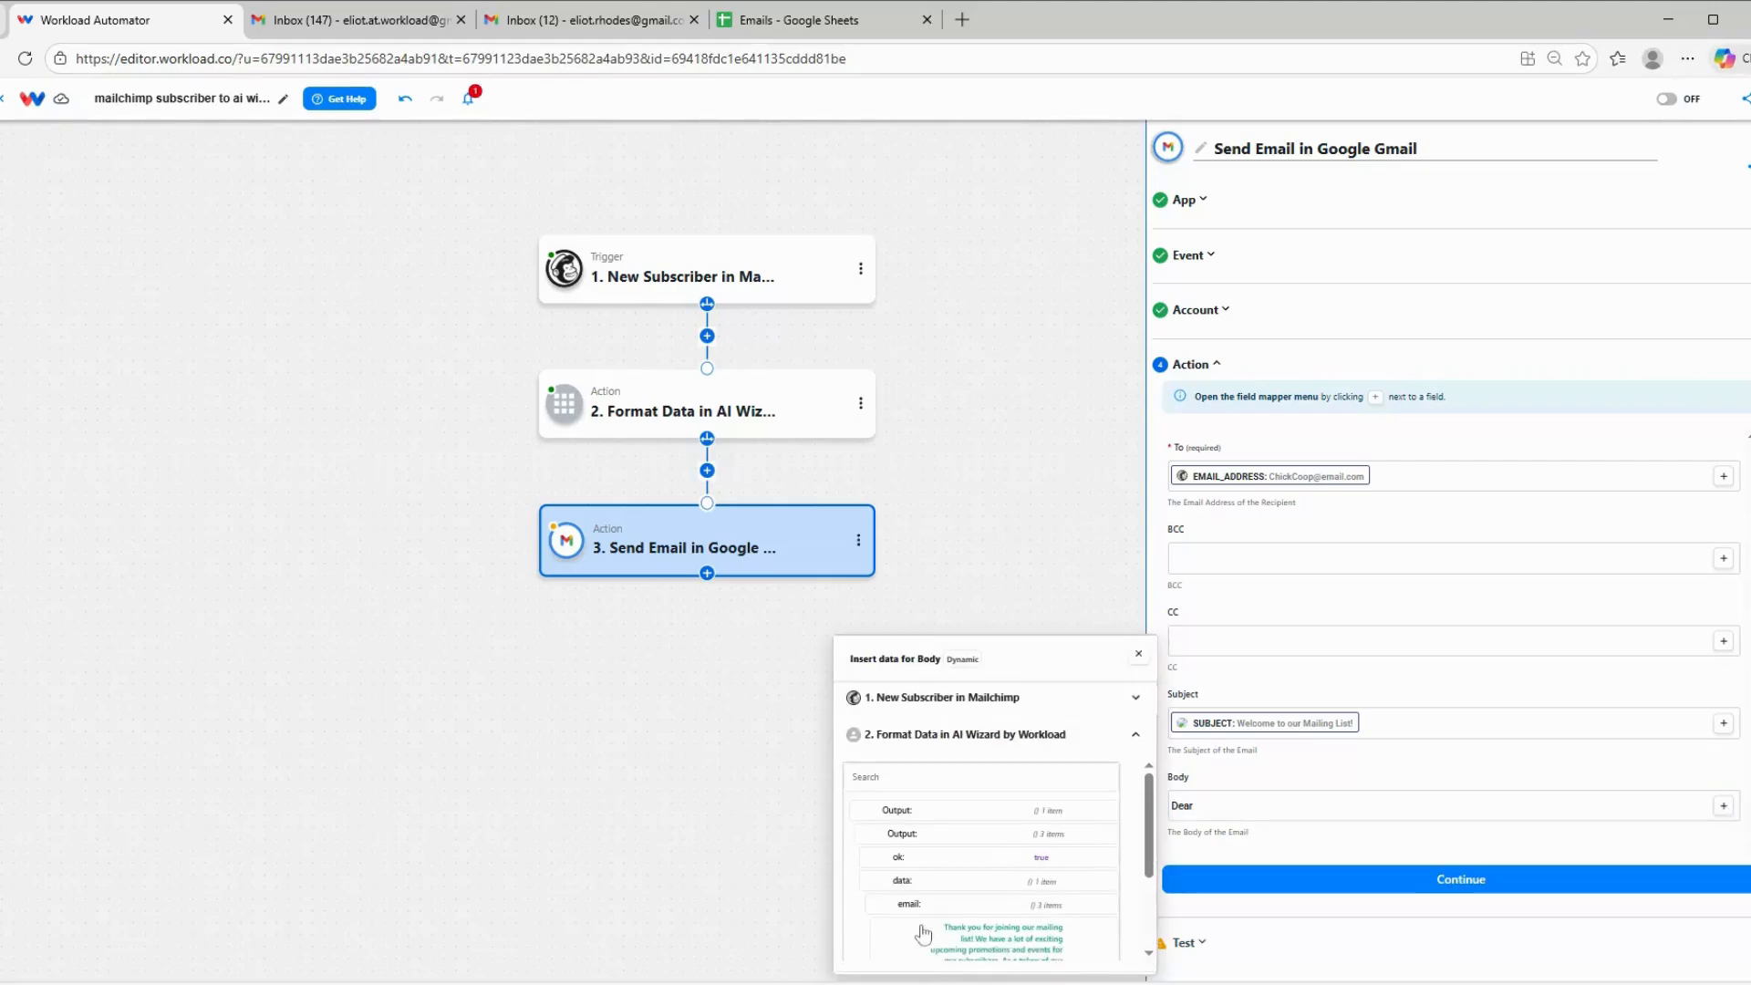
scroll(992, 844, down, 2)
scroll(993, 848, down, 1)
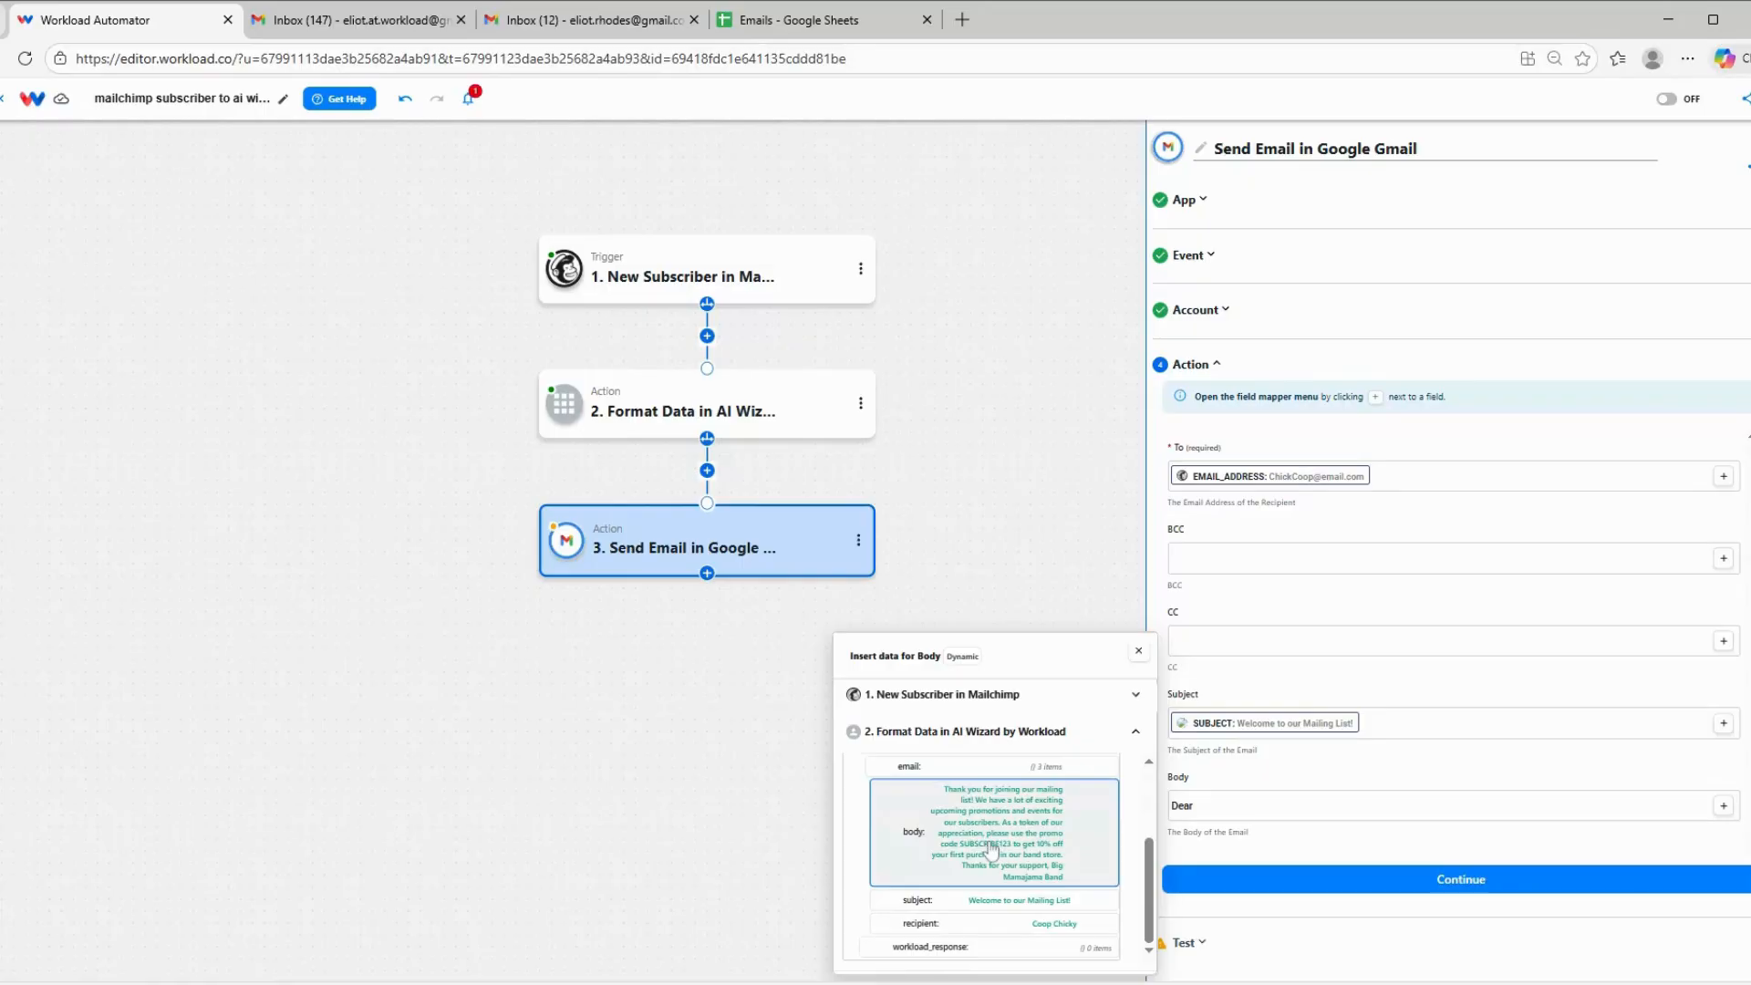
click(1040, 924)
click(1403, 847)
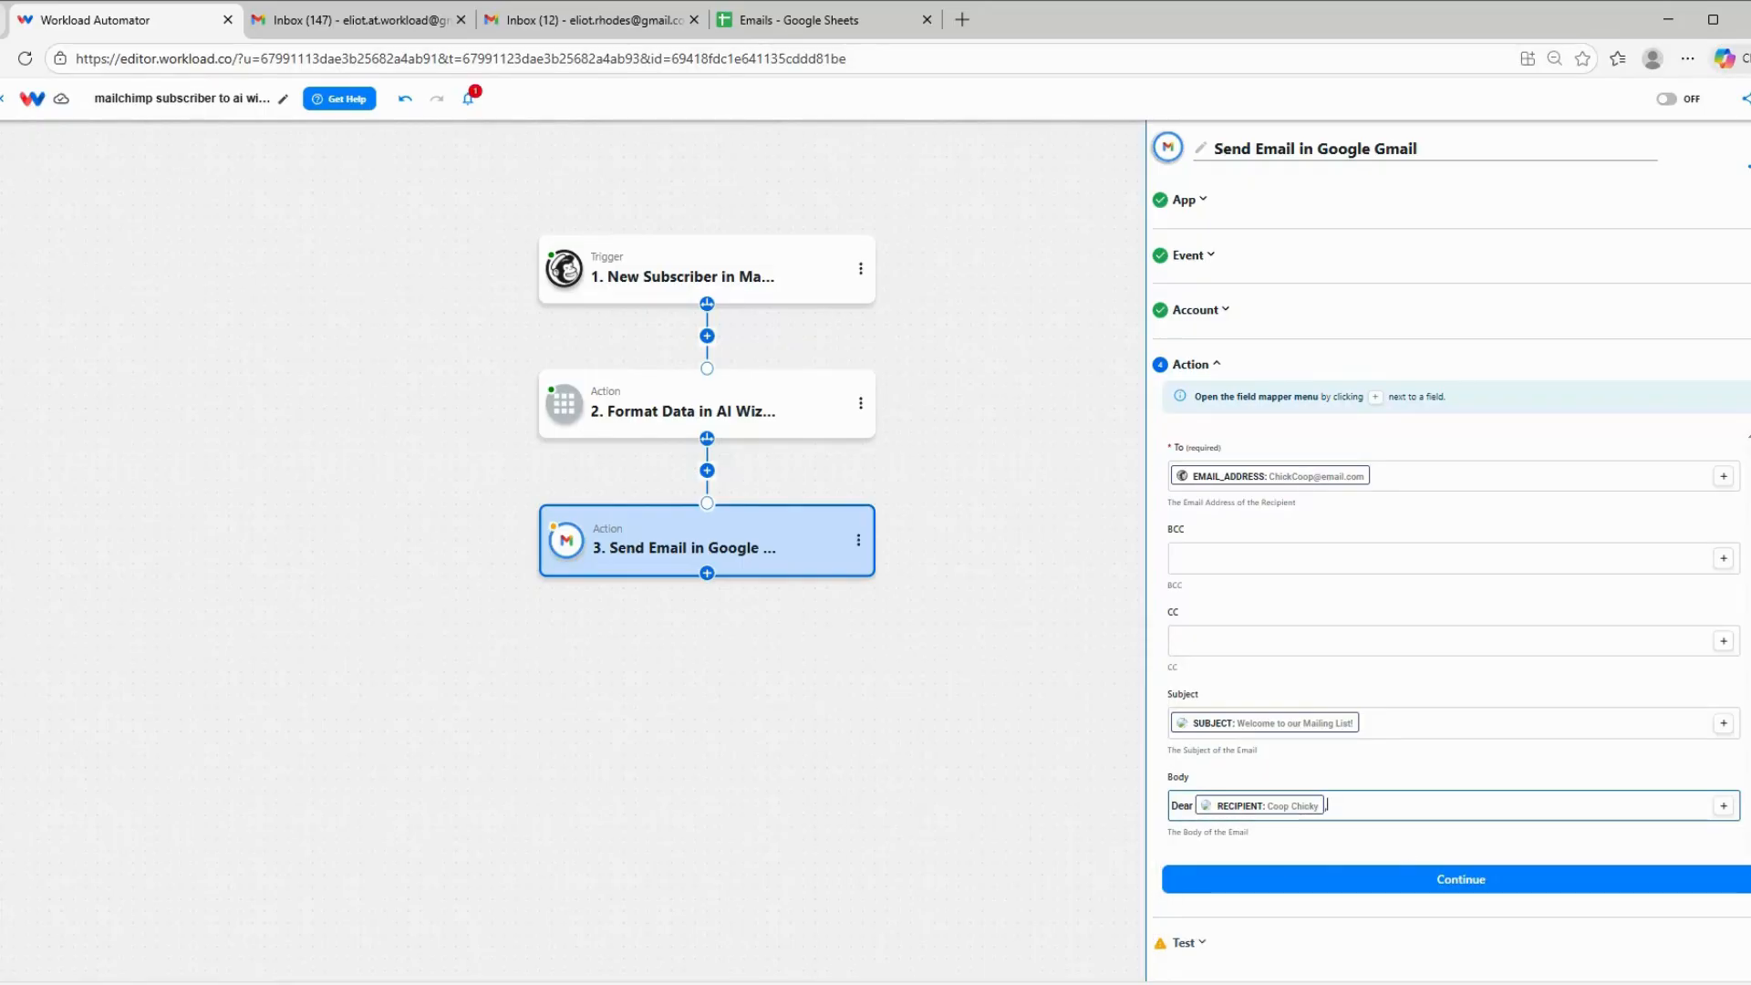
text(,)
key(Return)
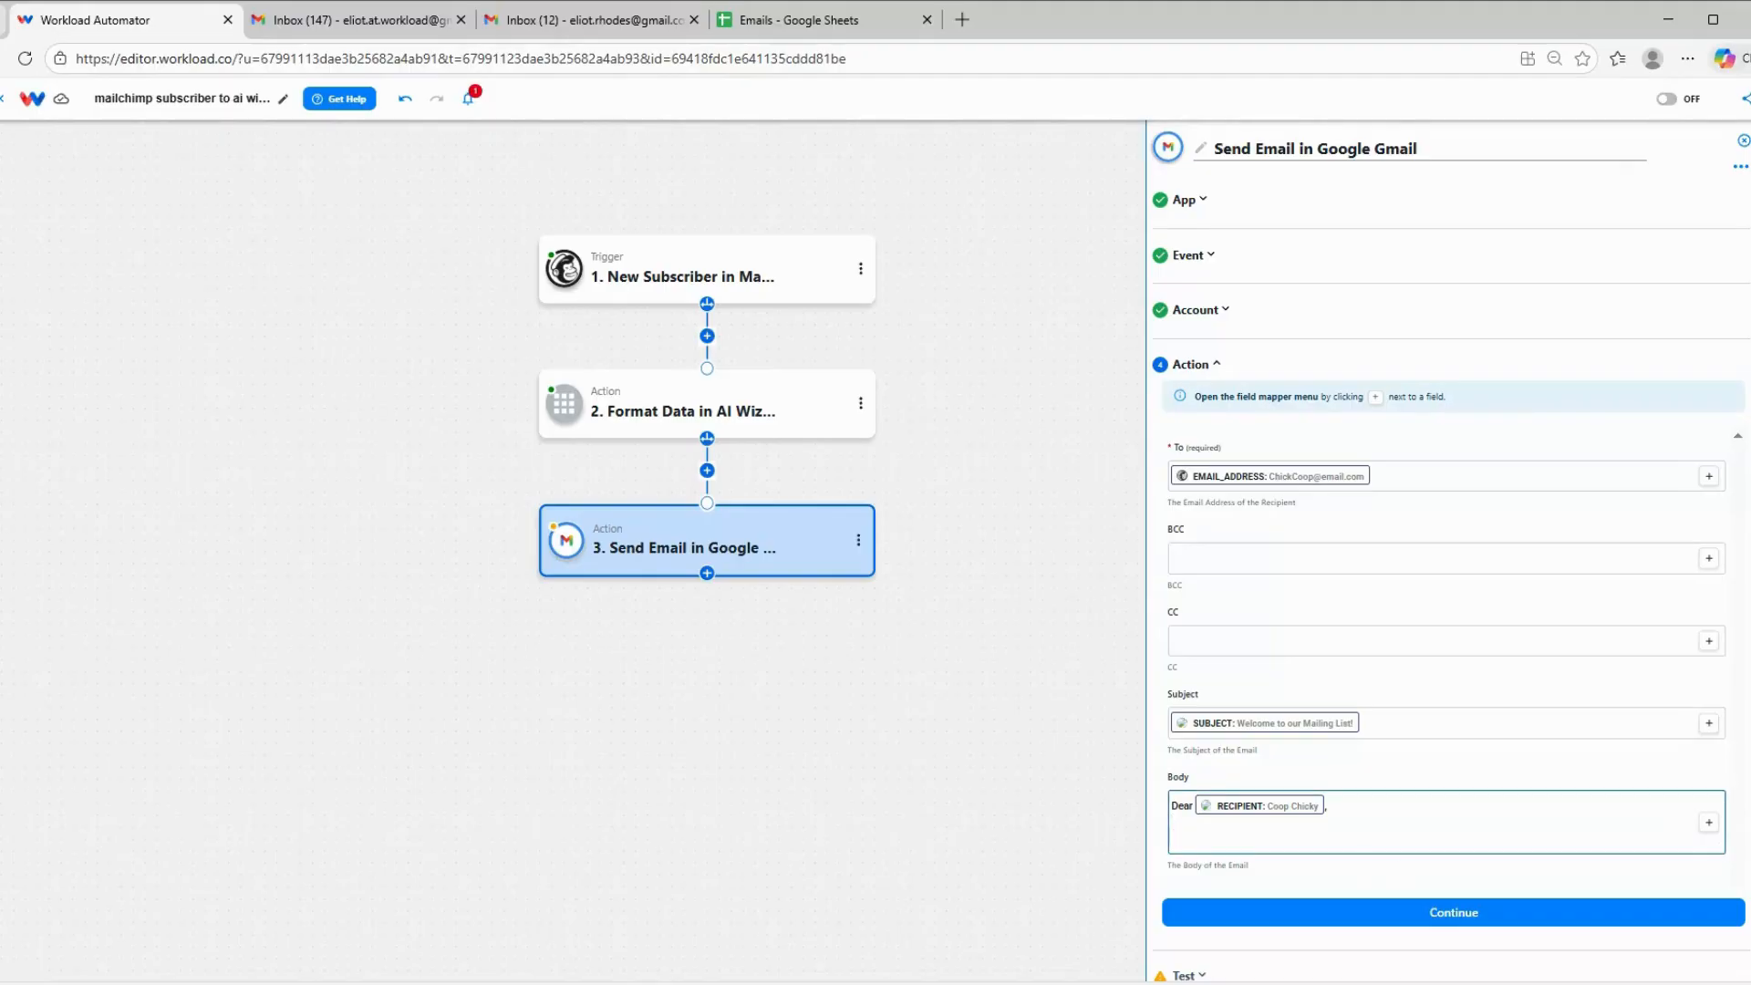
- Insert the AI Wizard's generated body value below the greeting in the email Body
click(1709, 823)
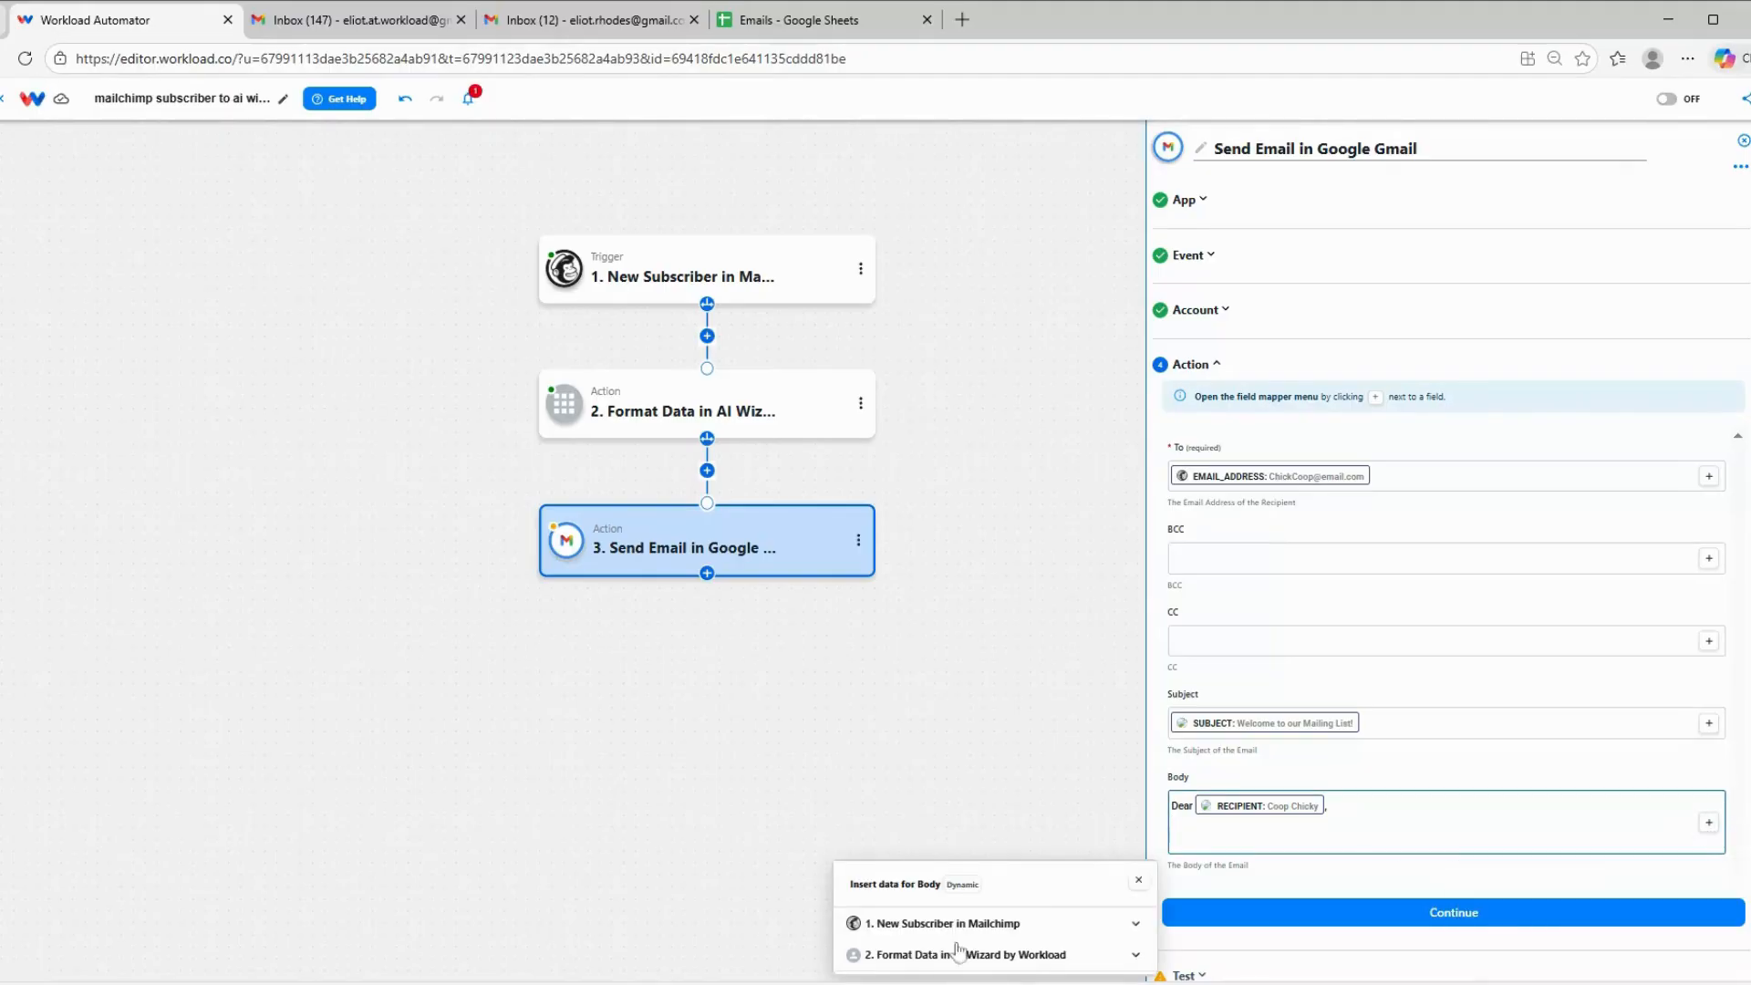
click(958, 952)
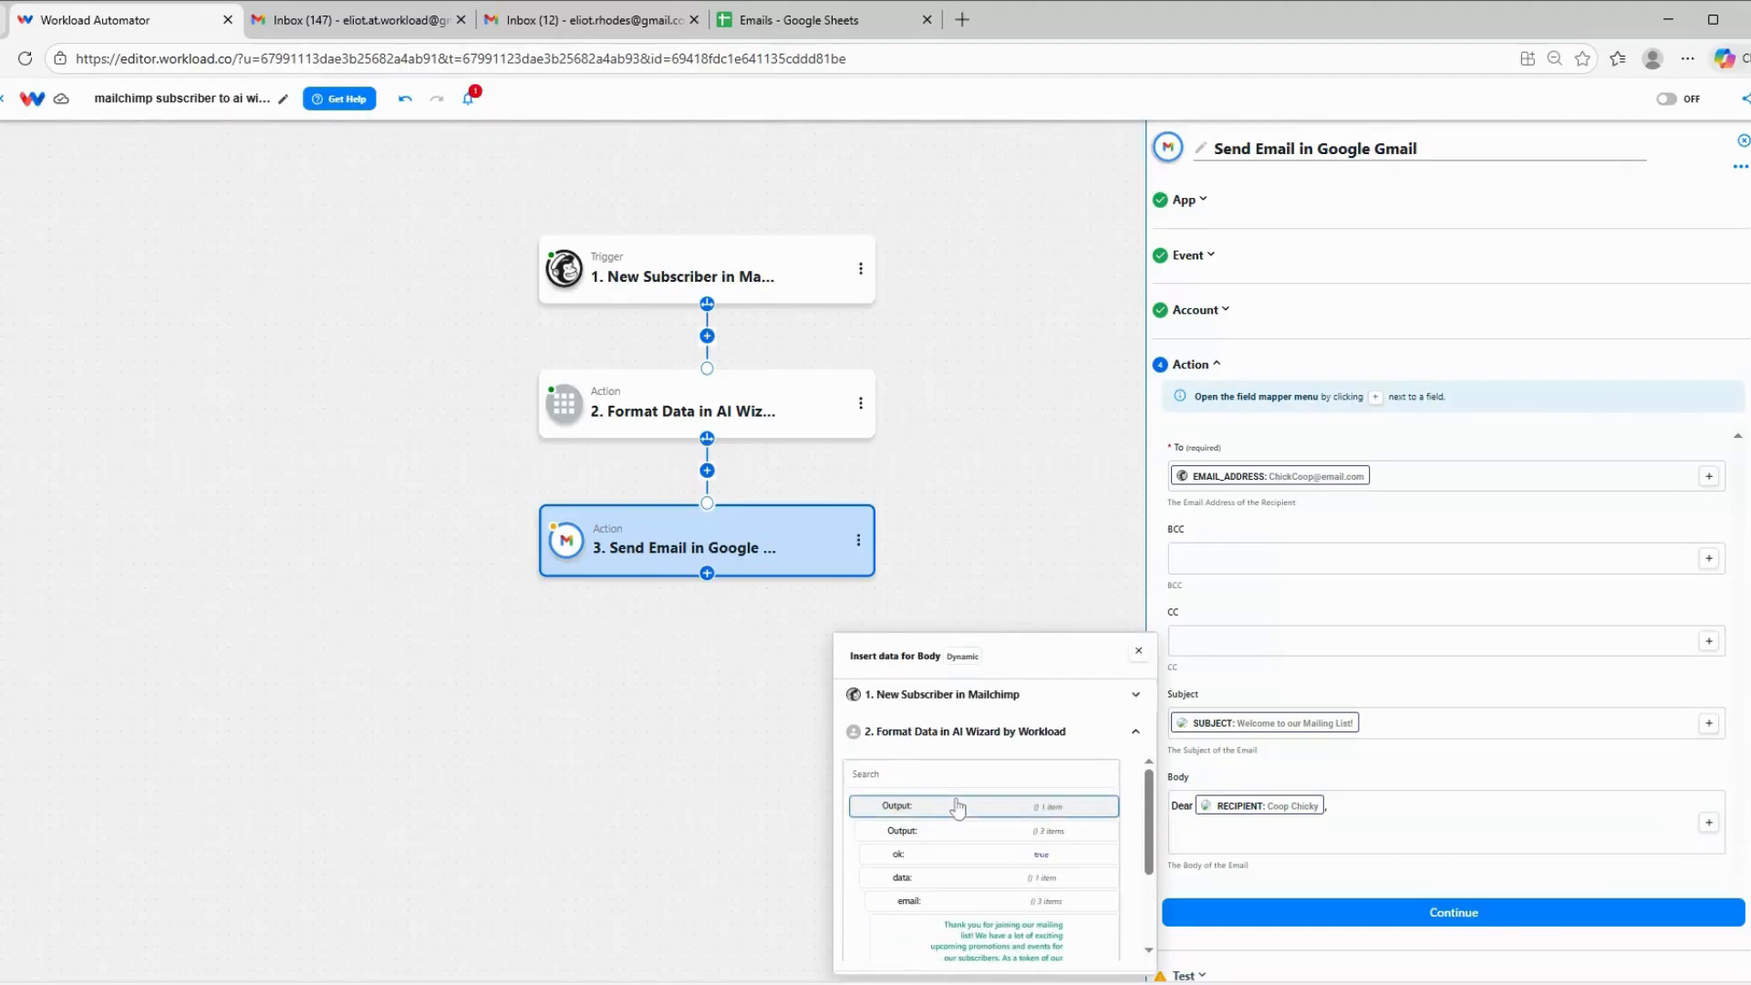
scroll(976, 848, down, 1)
click(1002, 901)
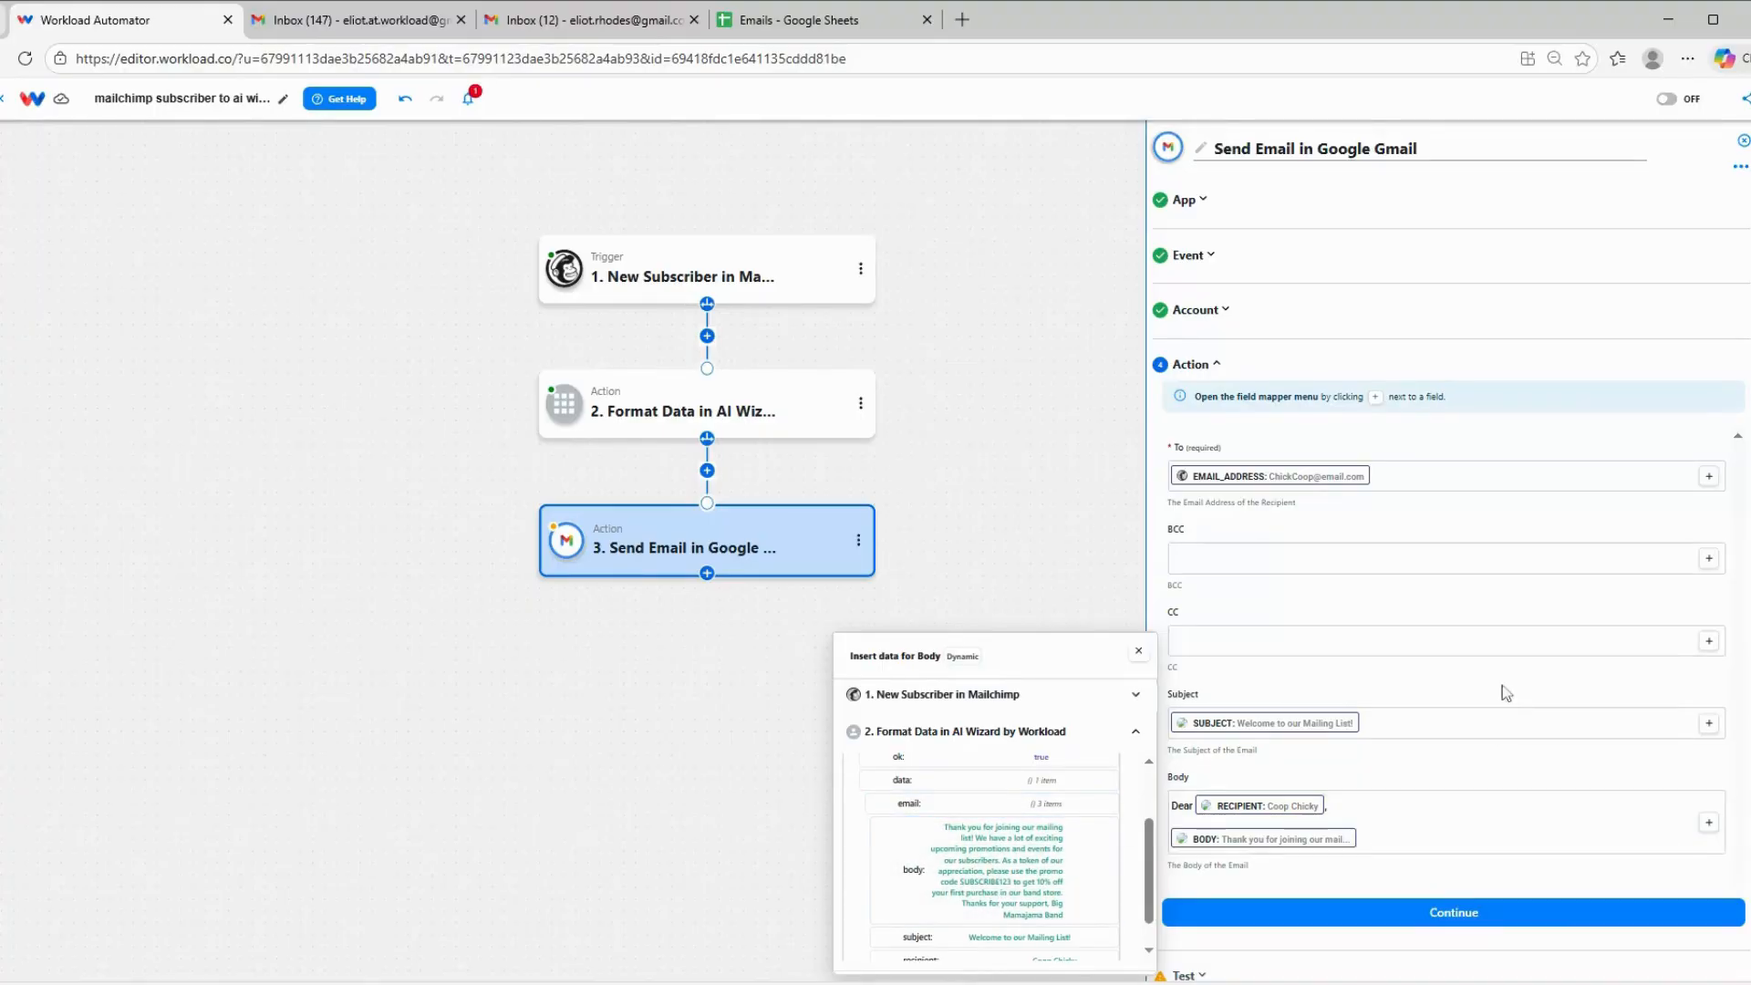
- Accept the field mapping, test the Send Email action, and finish the Gmail step
click(1470, 917)
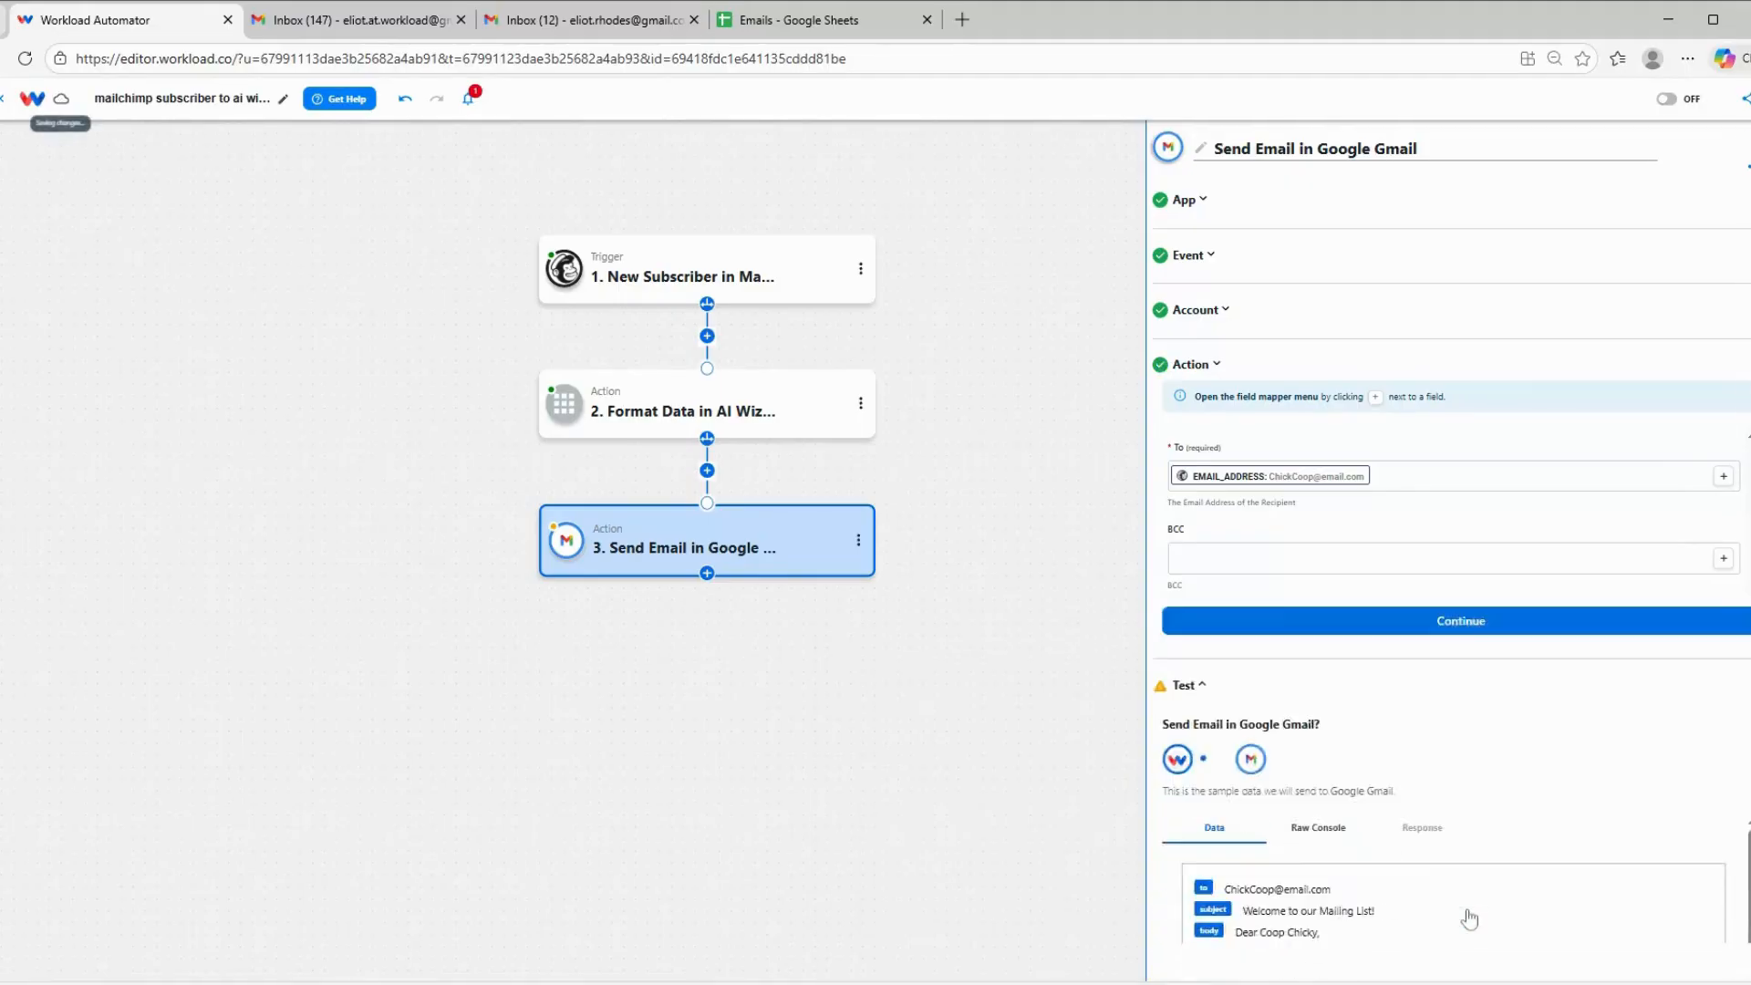
click(1295, 806)
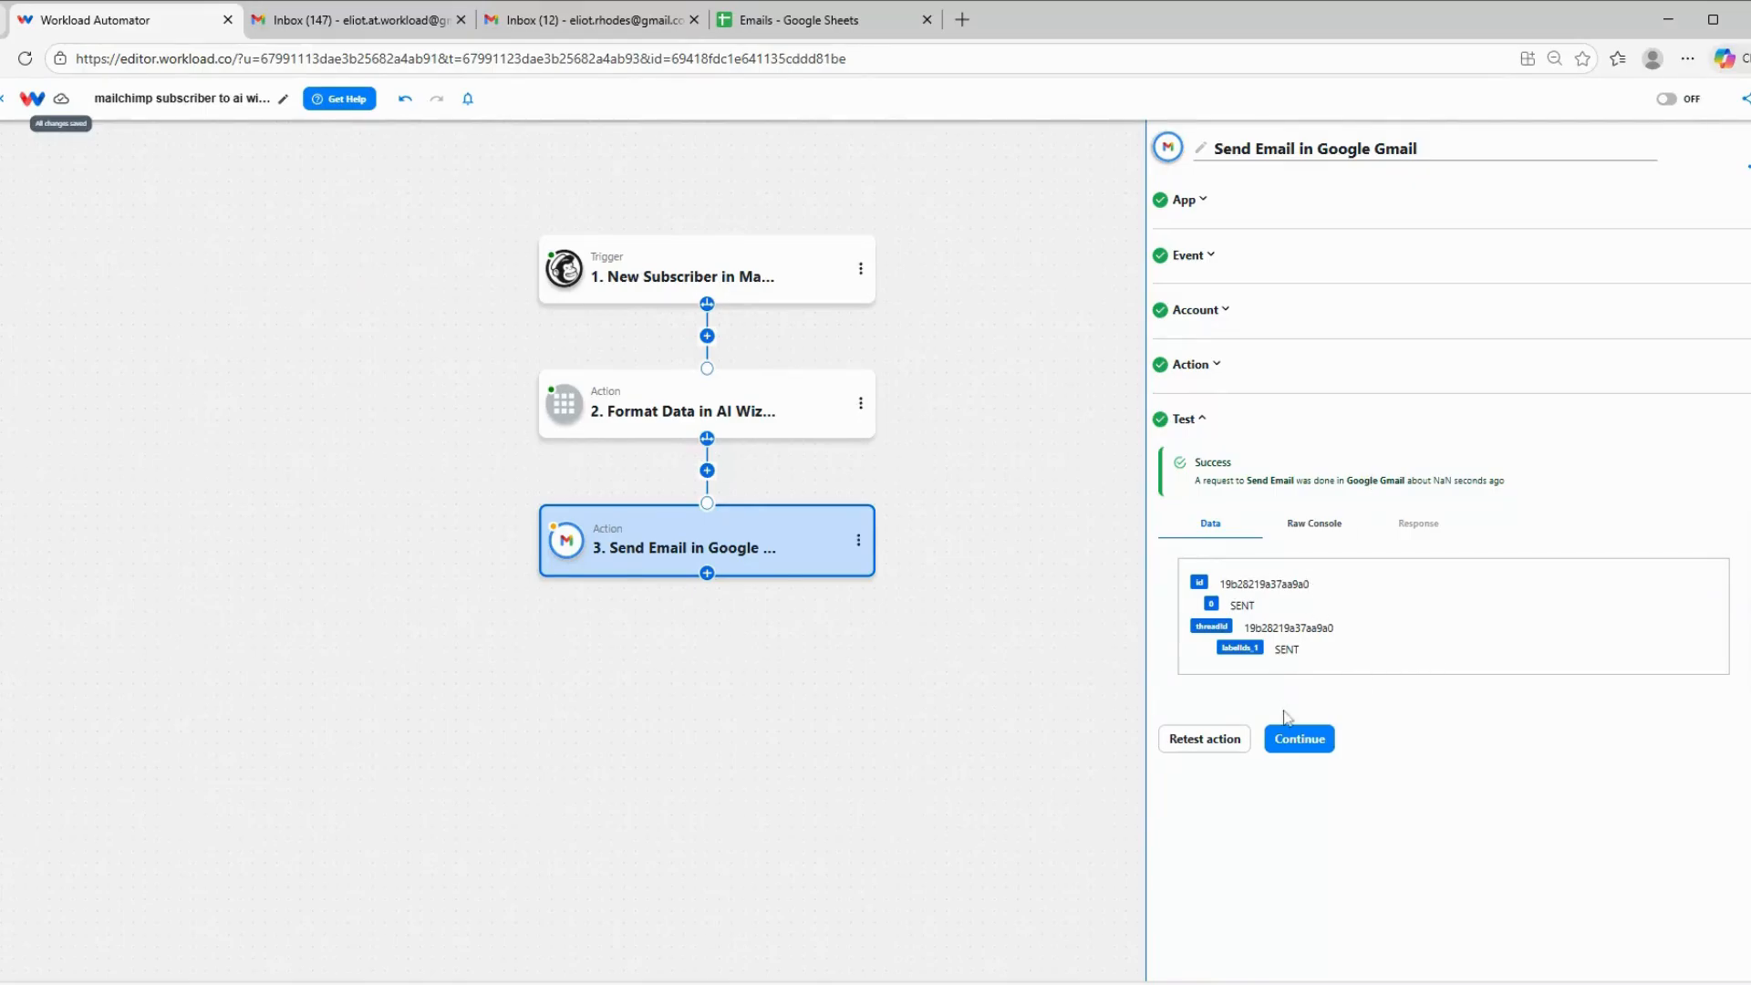
click(1300, 738)
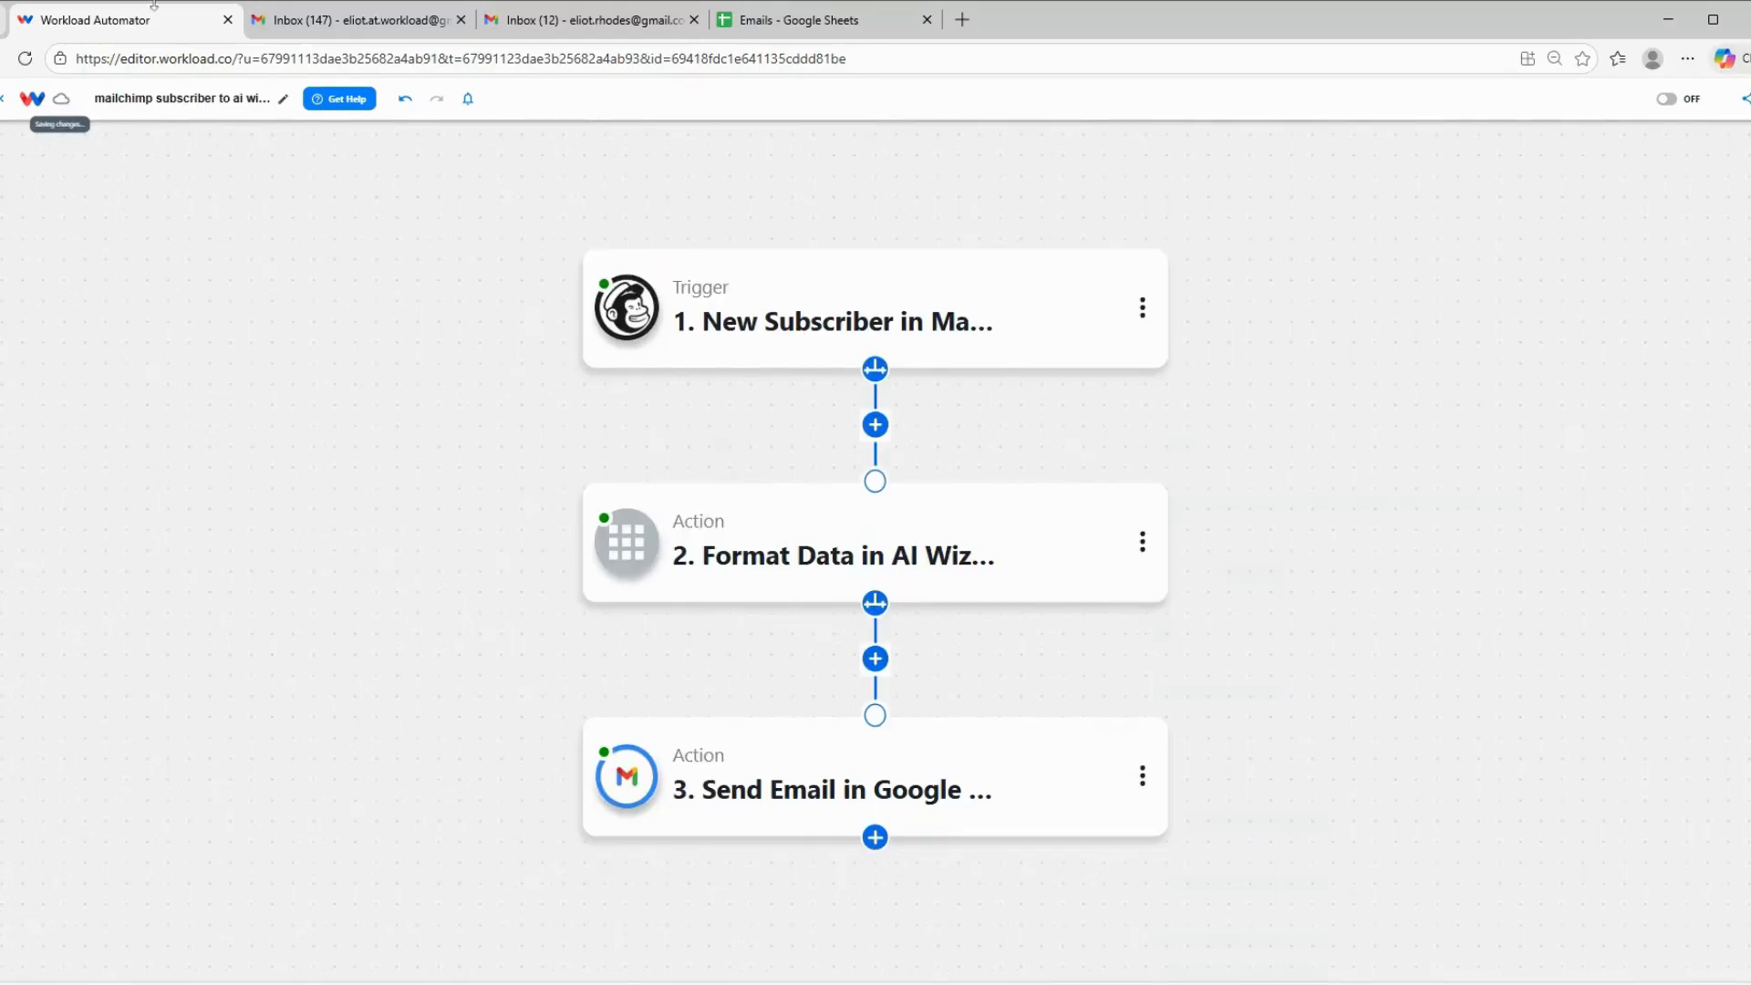
- Switch to Gmail and open the sent "Welcome to our Mailing List!" email to check its recipient and text
click(335, 19)
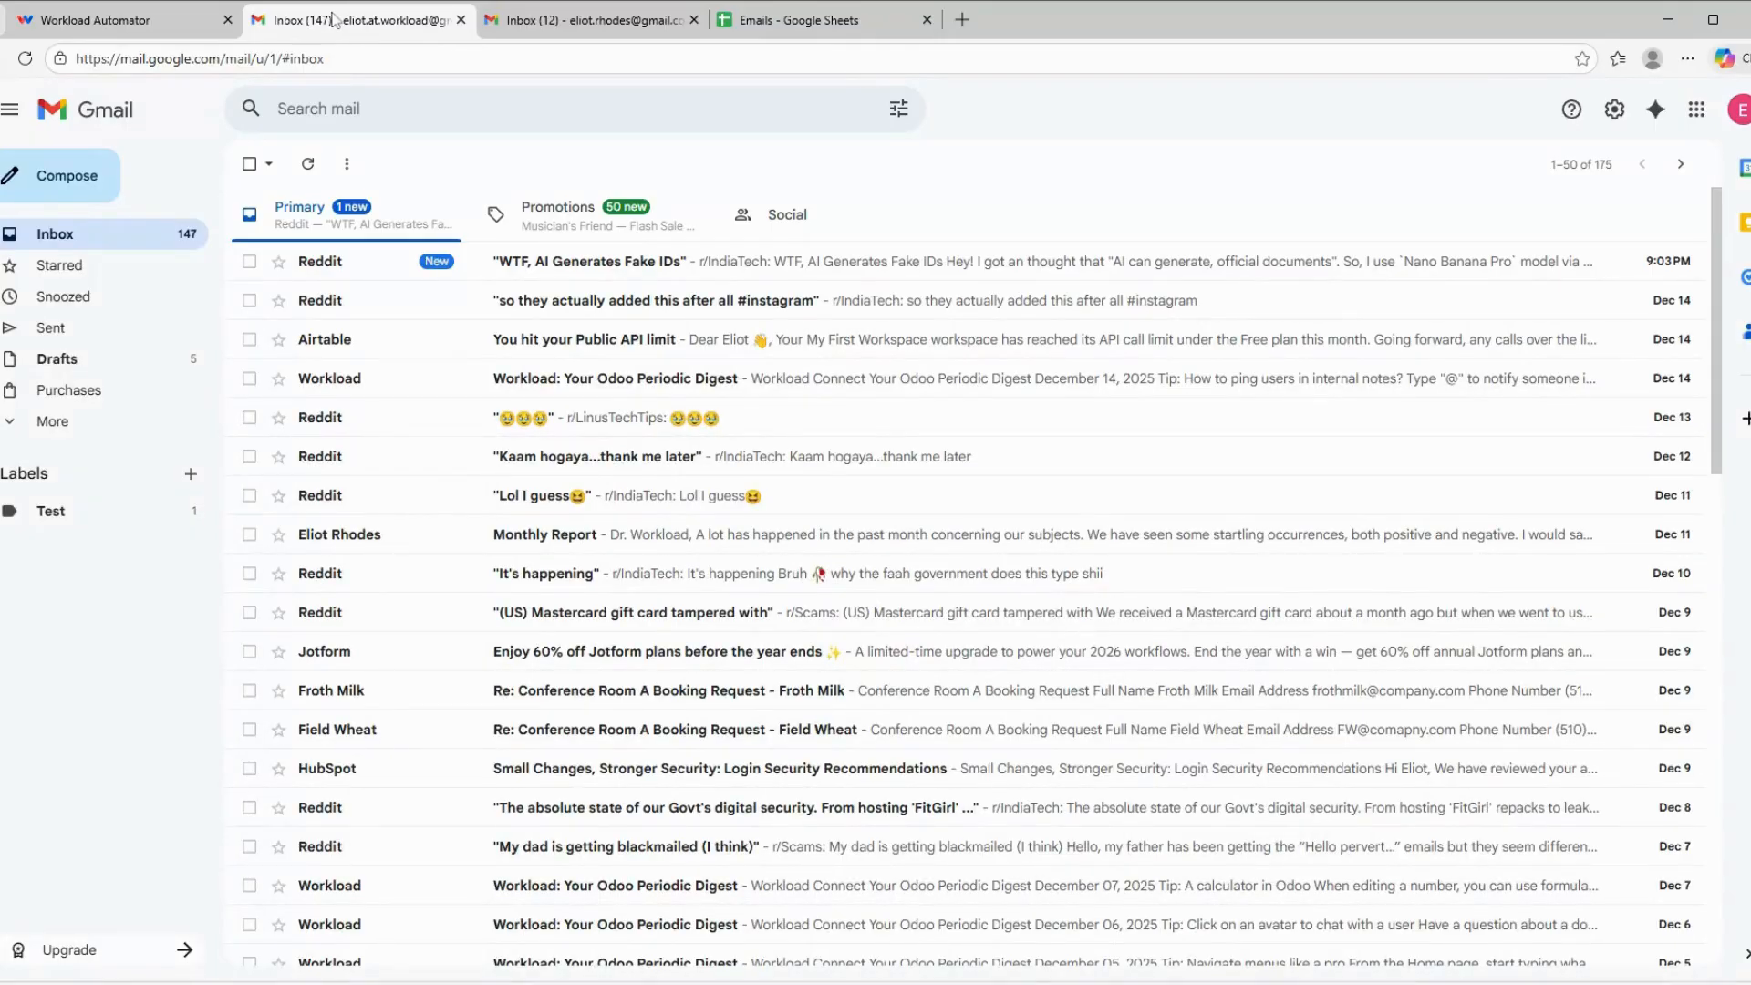
click(108, 329)
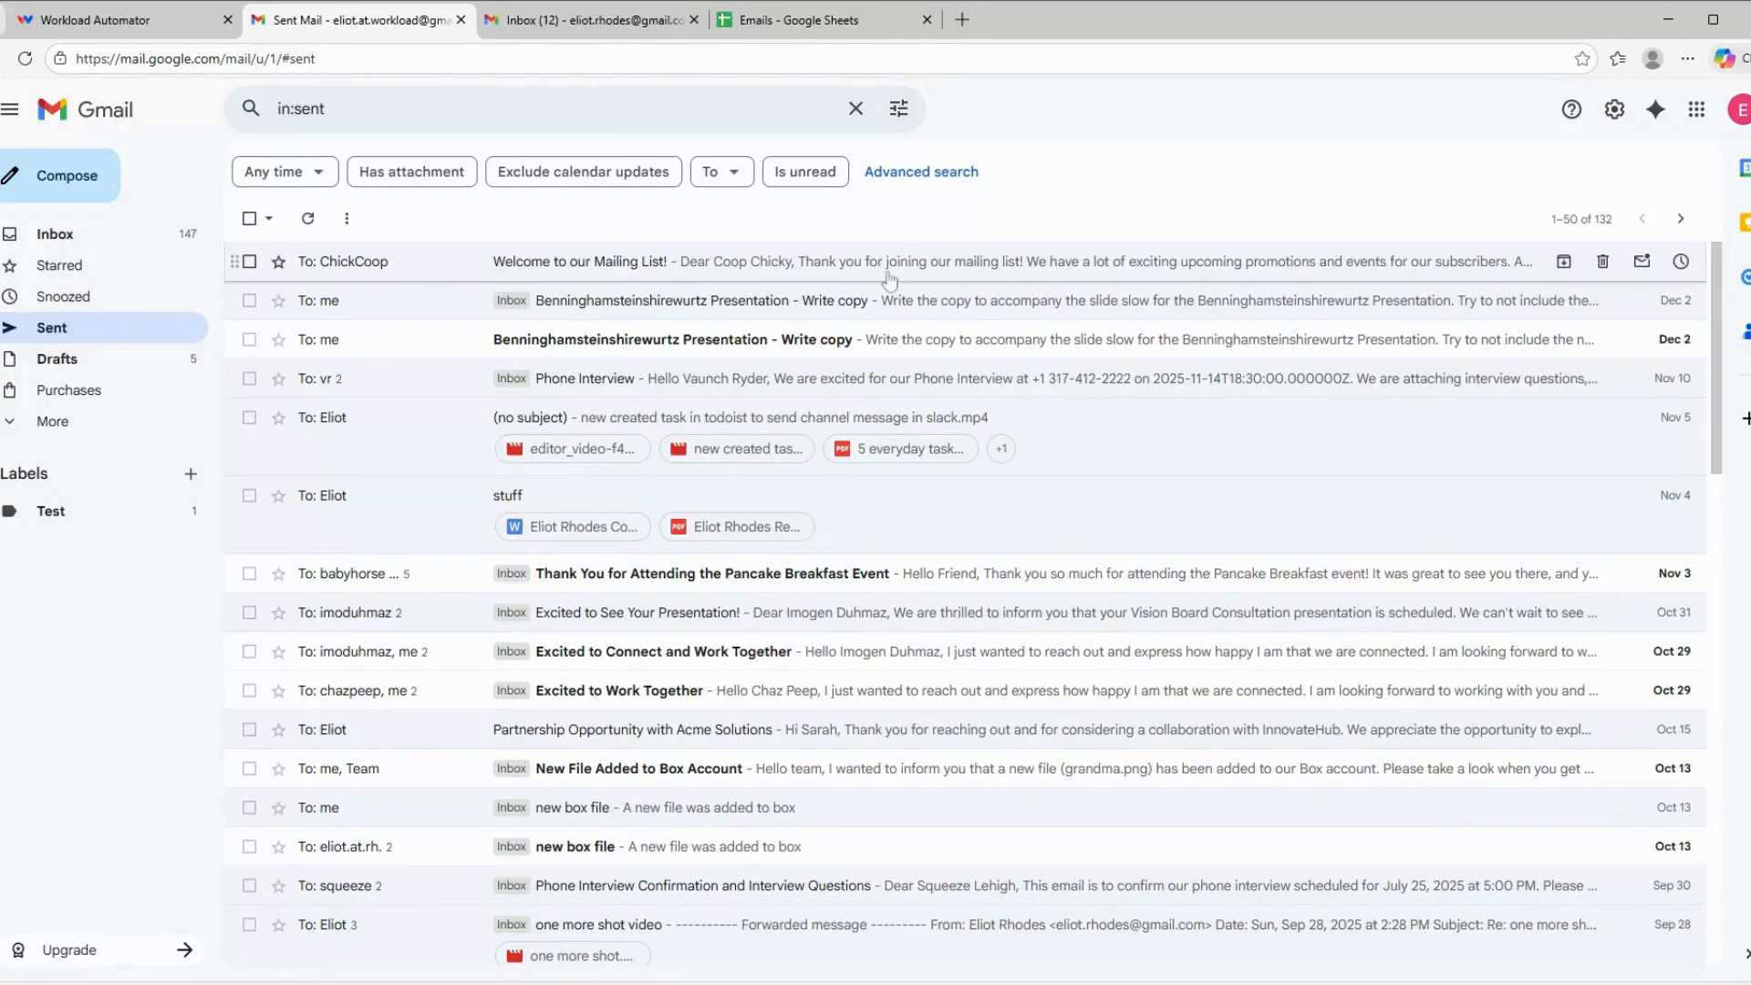
click(1326, 263)
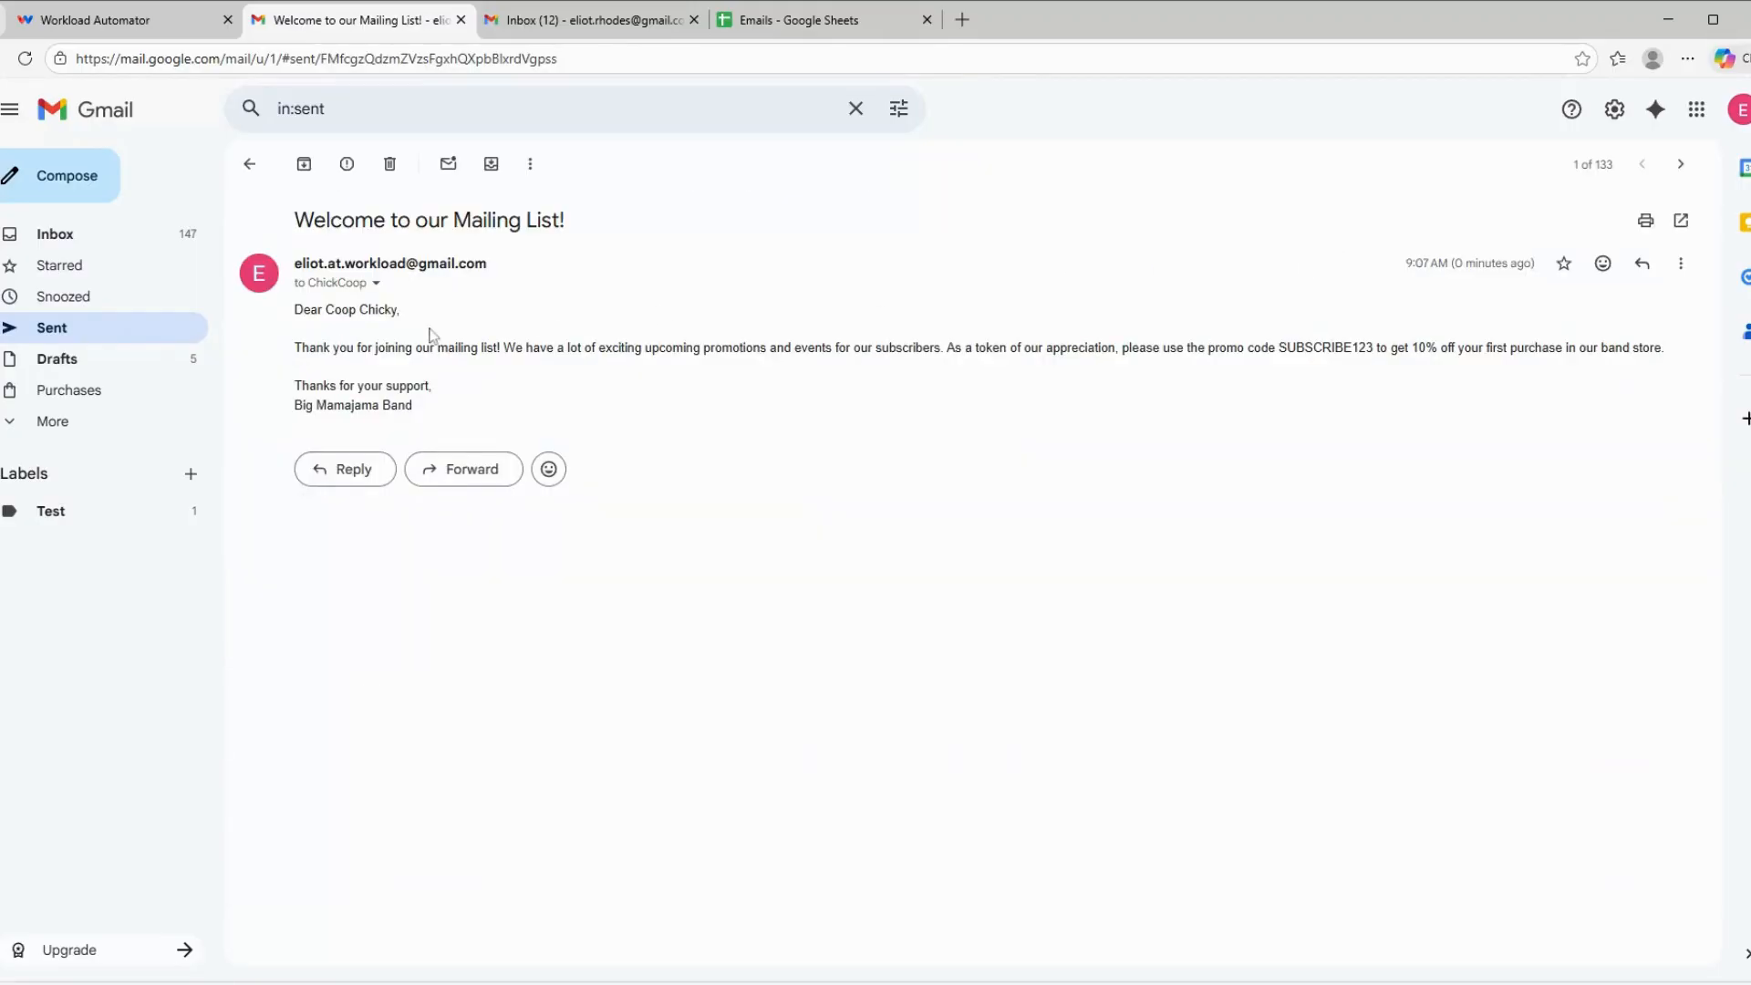
- Return to the Workload editor and activate the three-step Mailchimp, AI Wizard and Gmail workflow
click(106, 22)
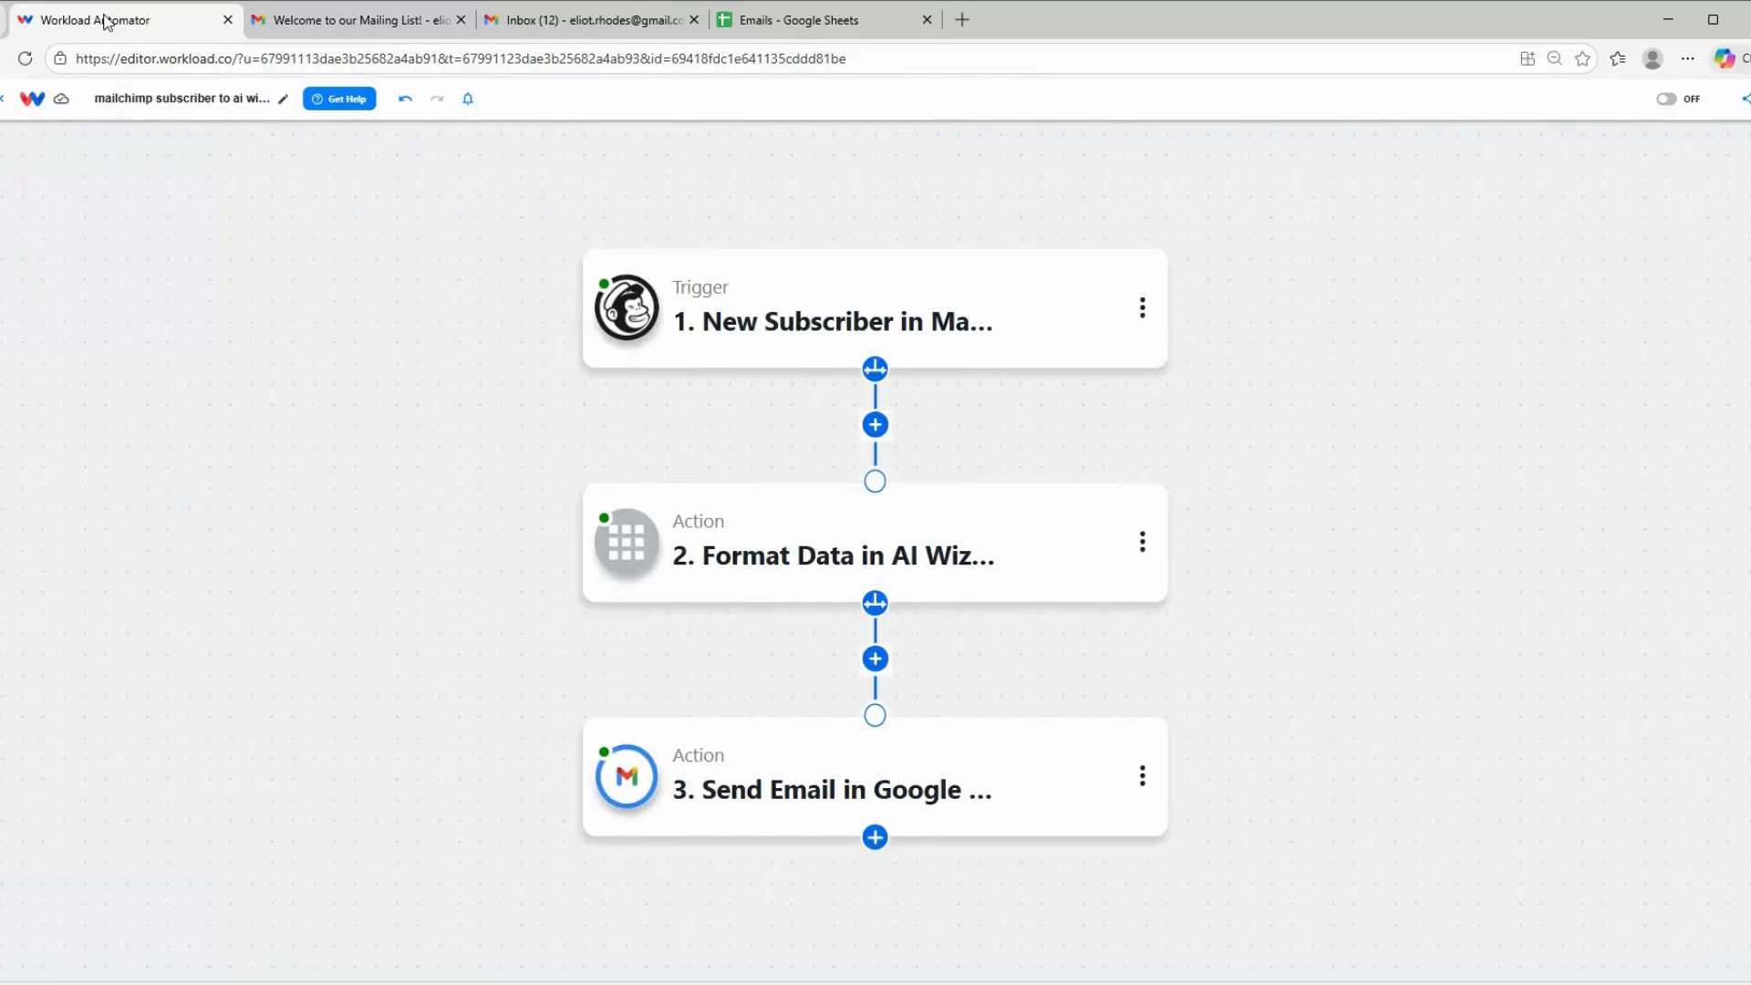
mouse_move(621, 301)
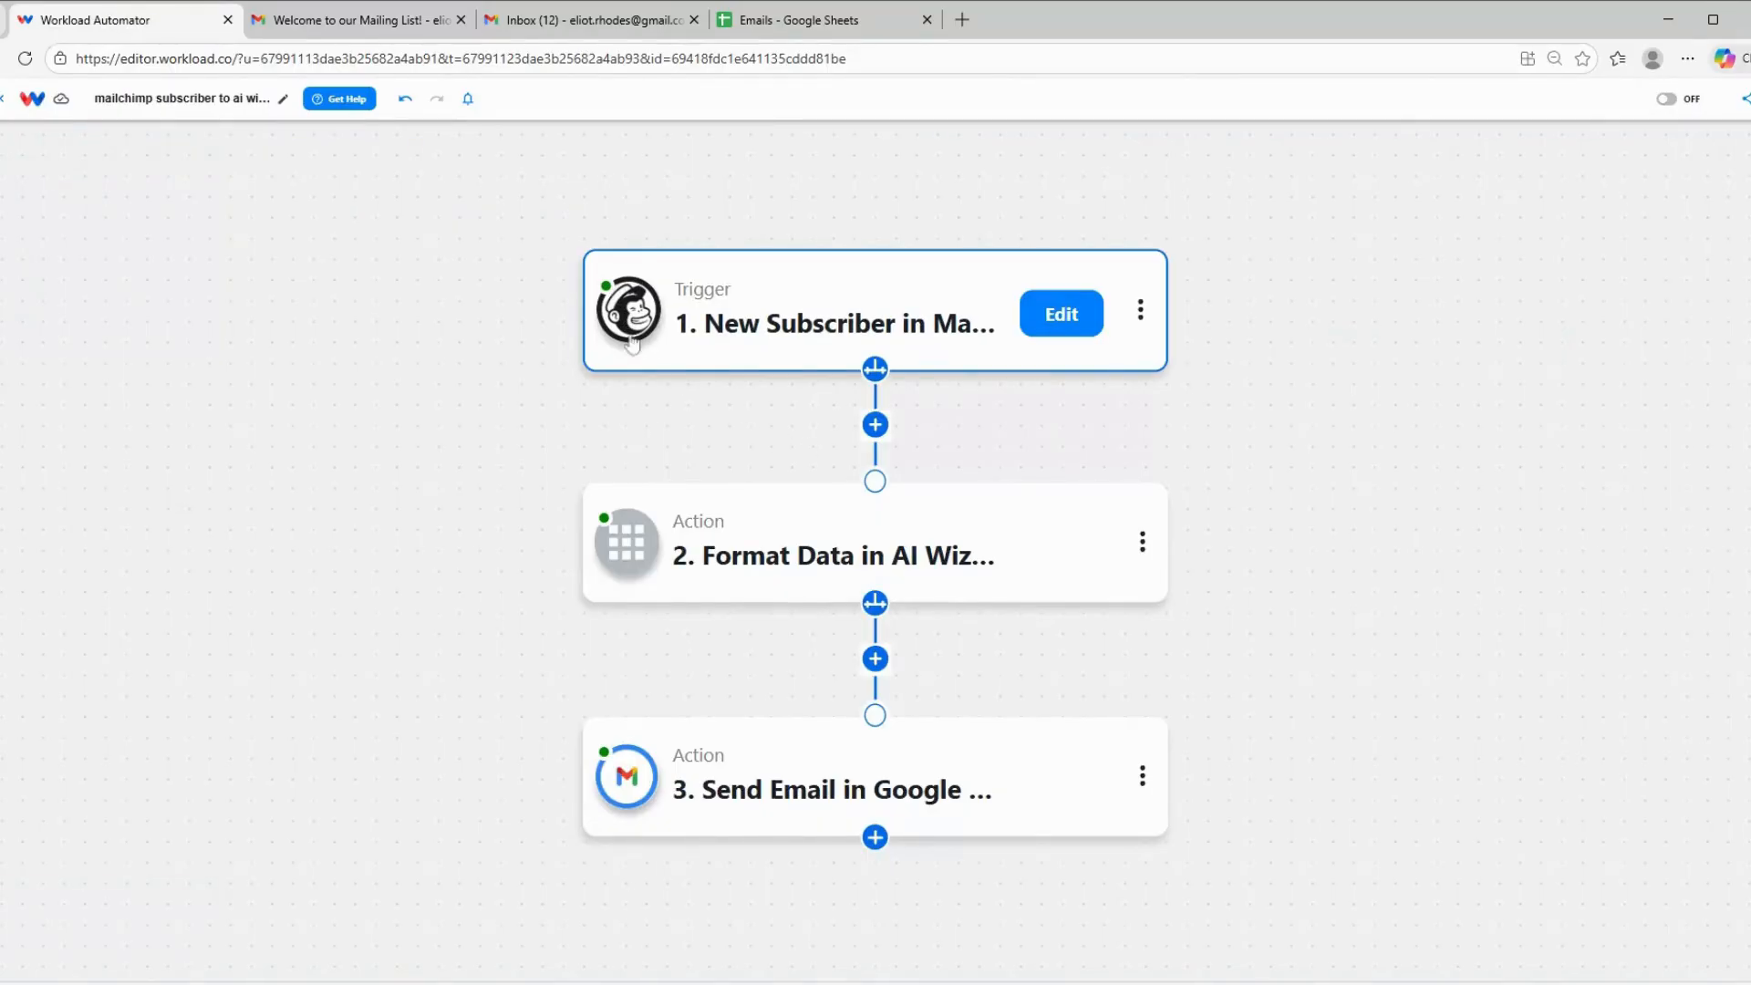
mouse_move(639, 737)
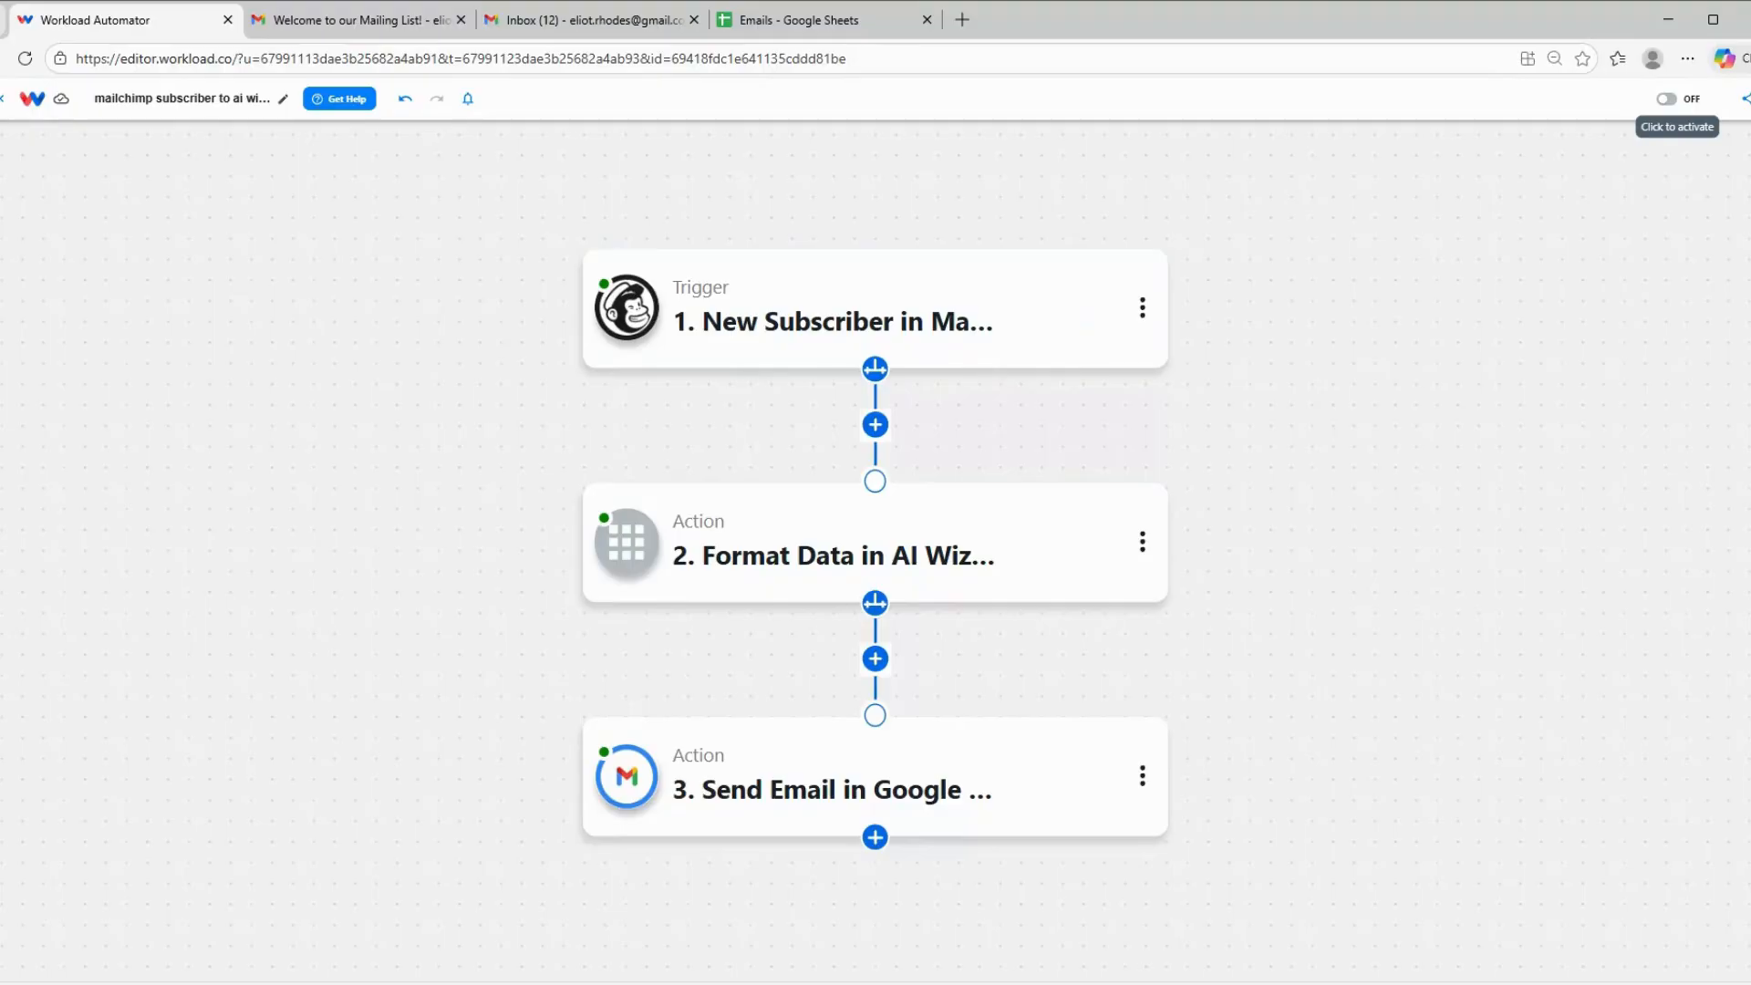
click(1666, 99)
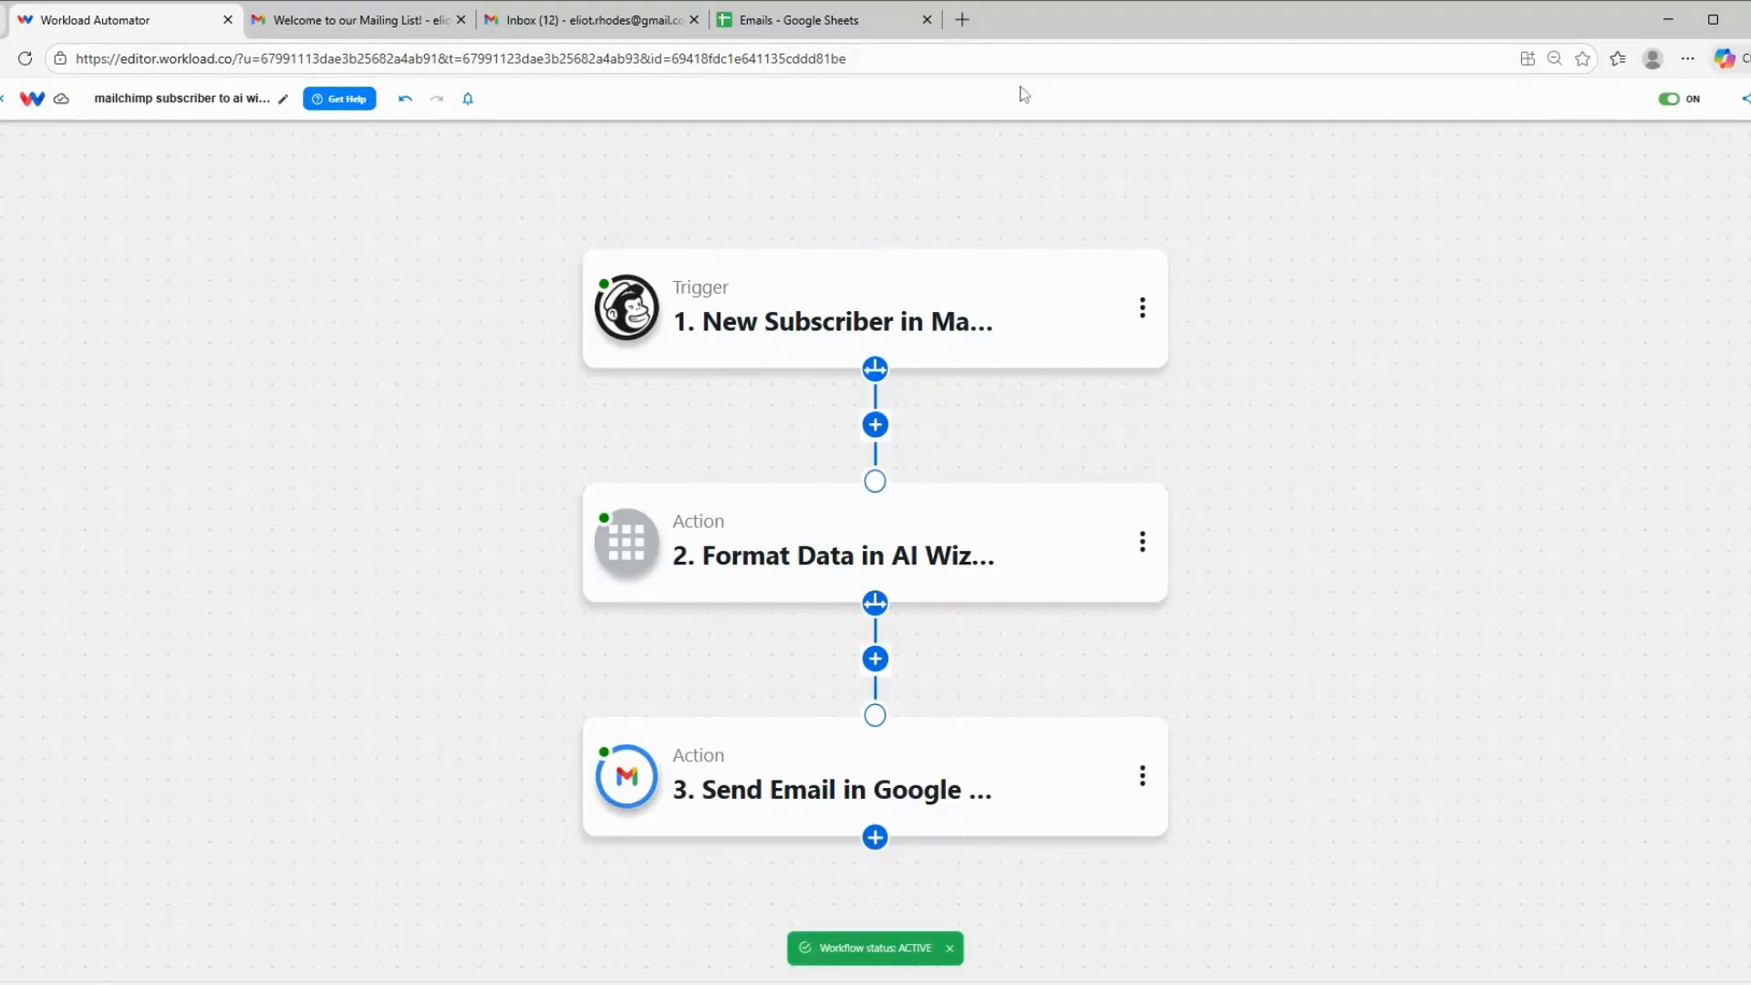